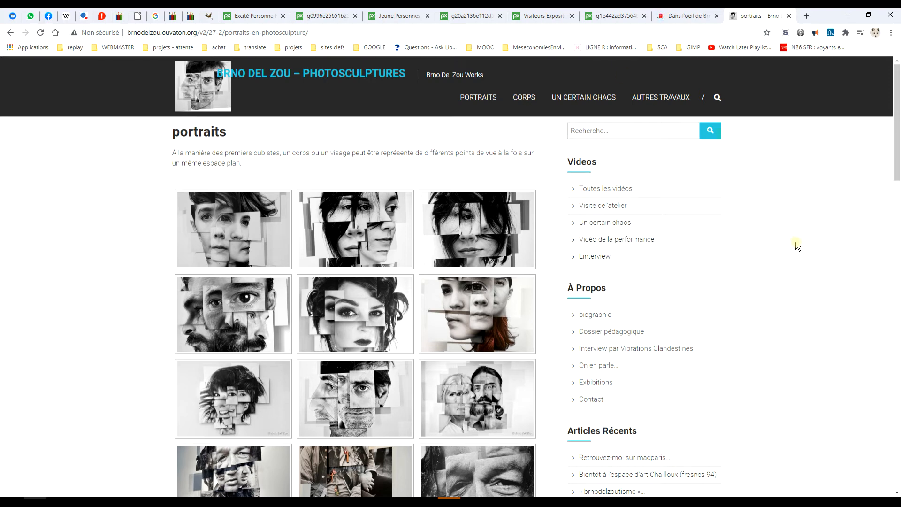
# - Examine the newspaper article and the photosculpture portrait gallery for examples of fragmented black-and-white portraits
pyautogui.click(687, 16)
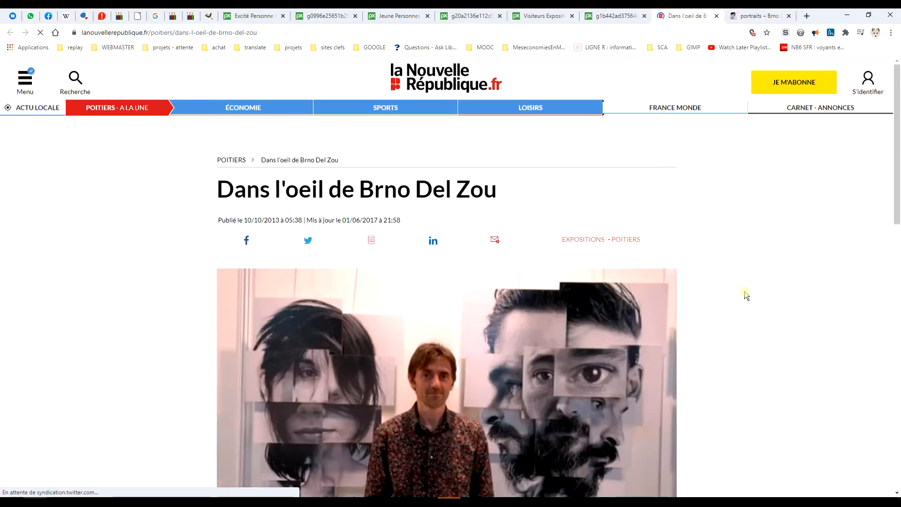
pyautogui.scroll(-2, 746, 286)
pyautogui.scroll(-2, 731, 257)
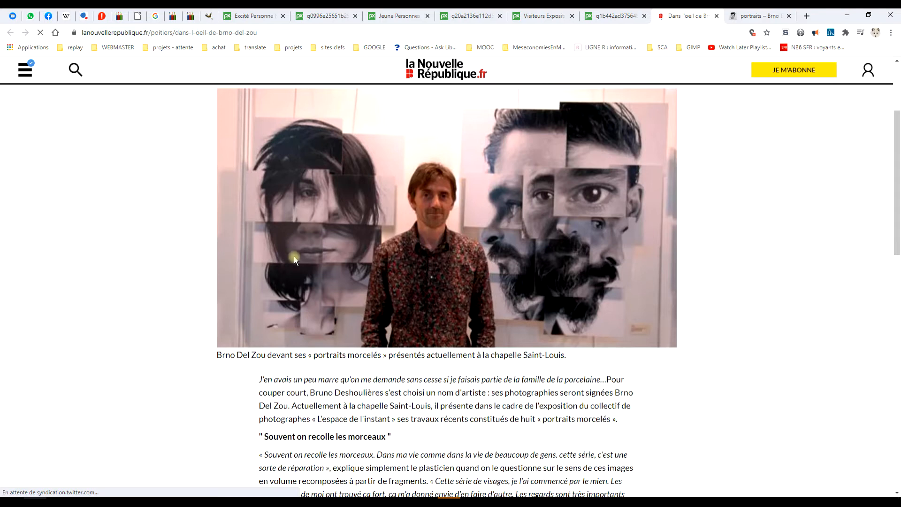
pyautogui.click(737, 17)
pyautogui.scroll(-4, 709, 261)
pyautogui.scroll(3, 745, 249)
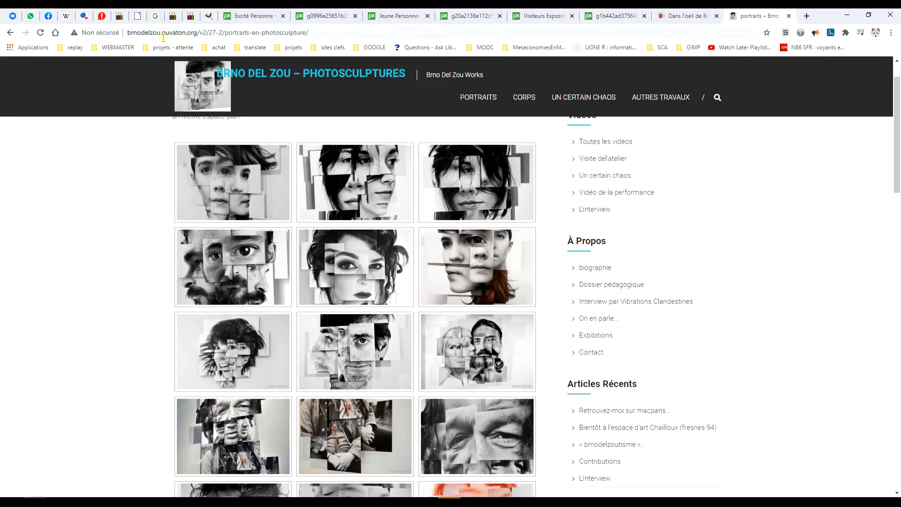
pyautogui.scroll(-11, 545, 254)
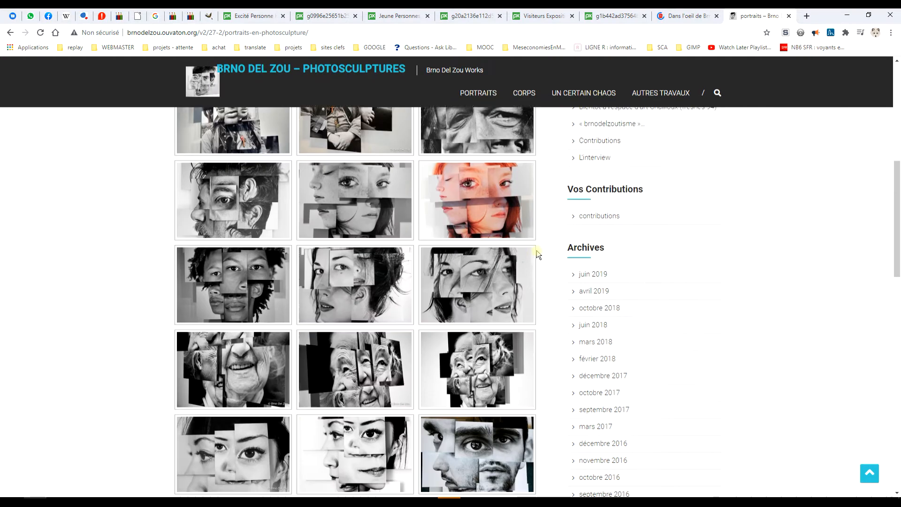
pyautogui.scroll(-2, 532, 252)
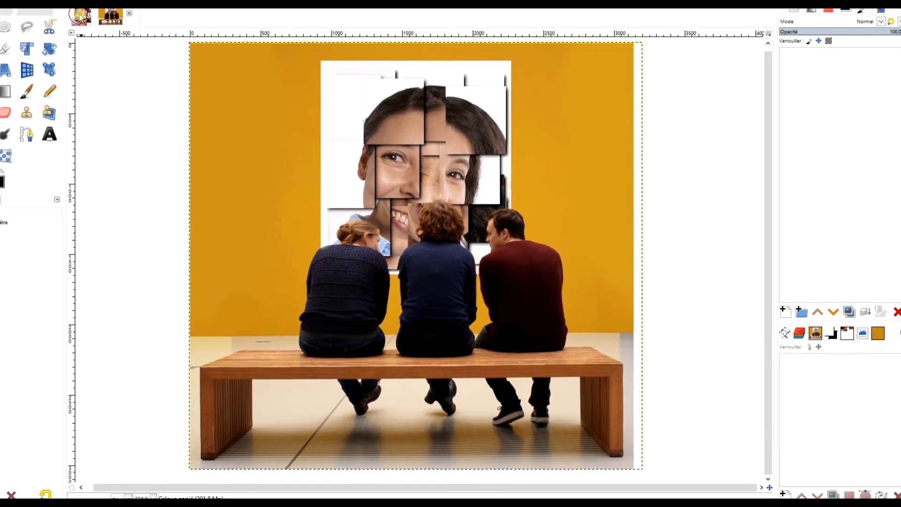
# - Switch to GIMP and examine the finished fragmented portrait and the museum bench scene that displays it
pyautogui.click(80, 18)
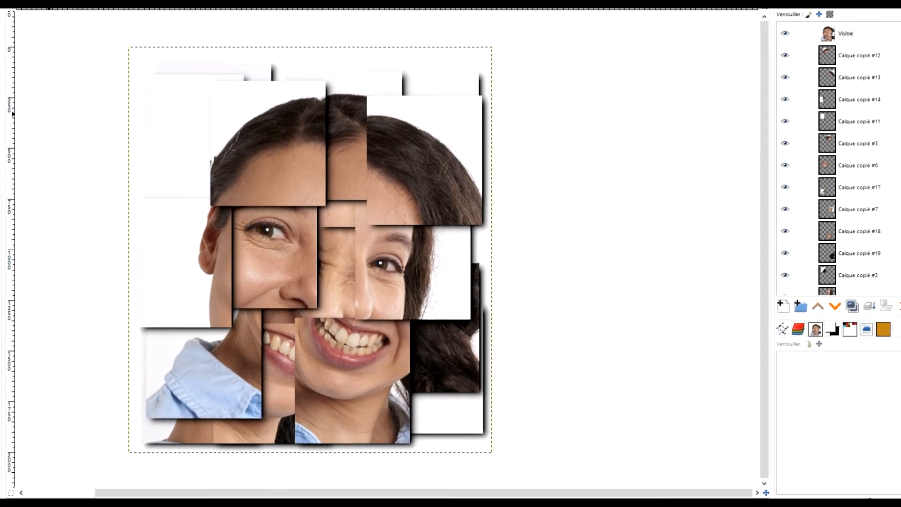
pyautogui.moveTo(99, 29); pyautogui.dragTo(517, 475)
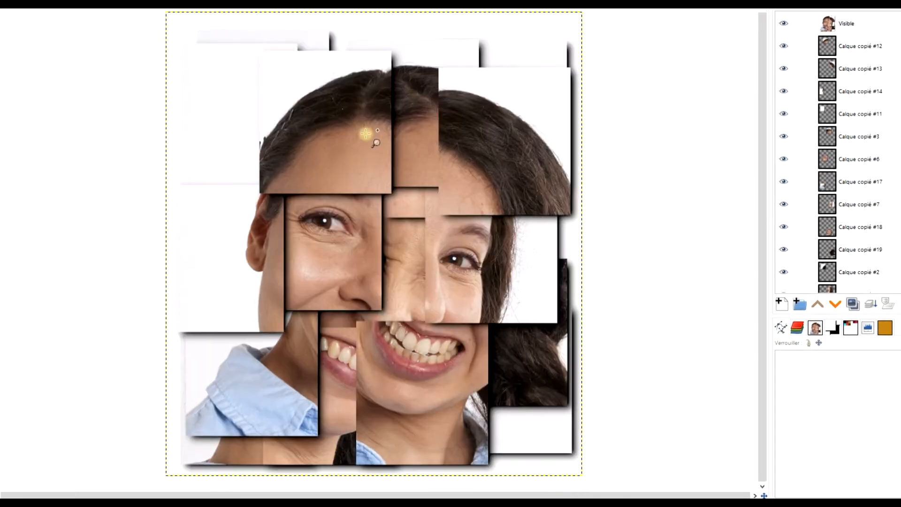
pyautogui.hotkey('ctrl', 'pagedown')
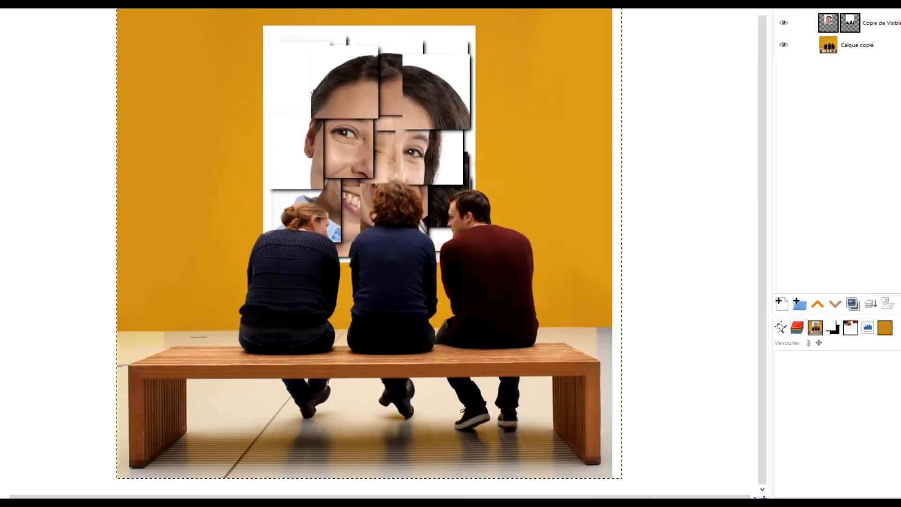
pyautogui.hotkey('ctrl', 'pageup')
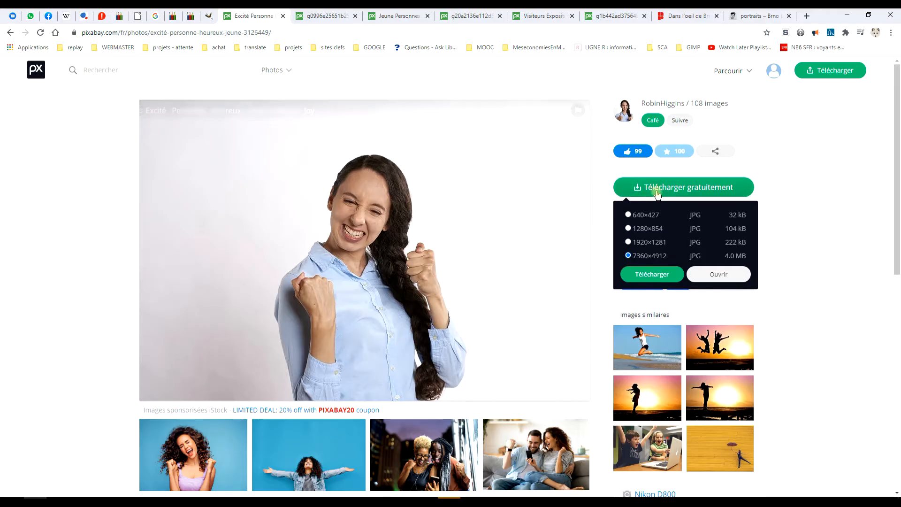
# - Switch to the browser and copy the full-size Pixabay photo of the excited woman with raised fists
pyautogui.click(680, 190)
pyautogui.click(680, 189)
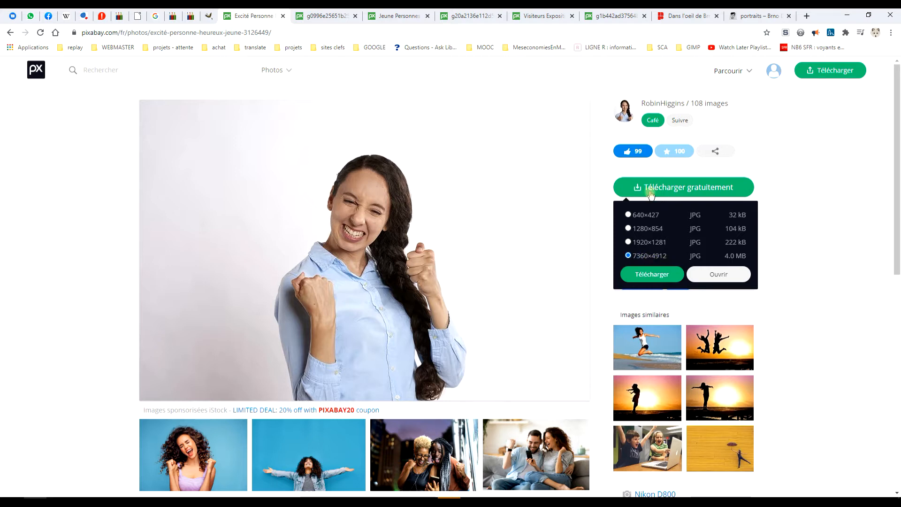
pyautogui.click(323, 11)
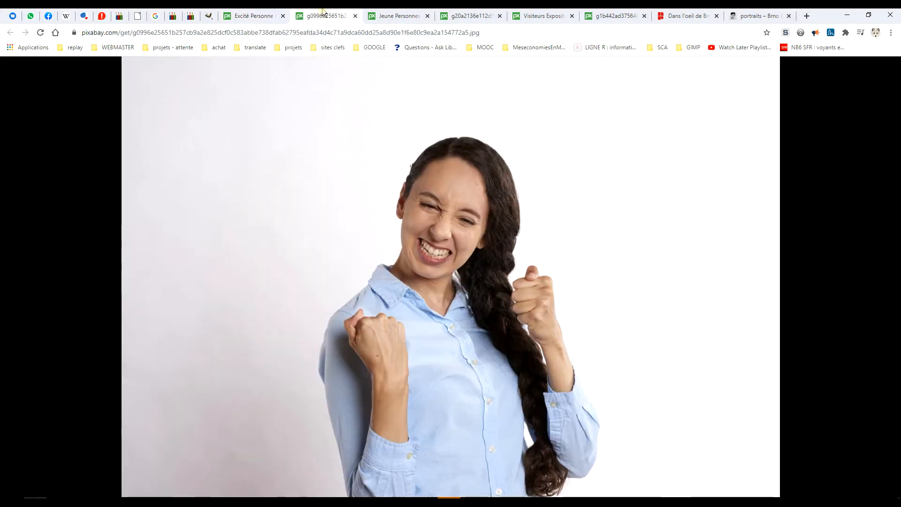
pyautogui.rightClick(423, 185)
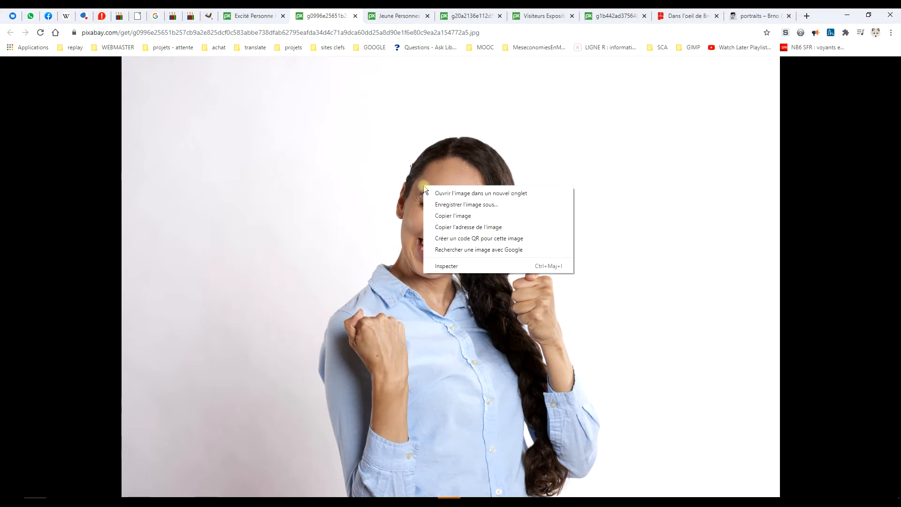
pyautogui.click(459, 219)
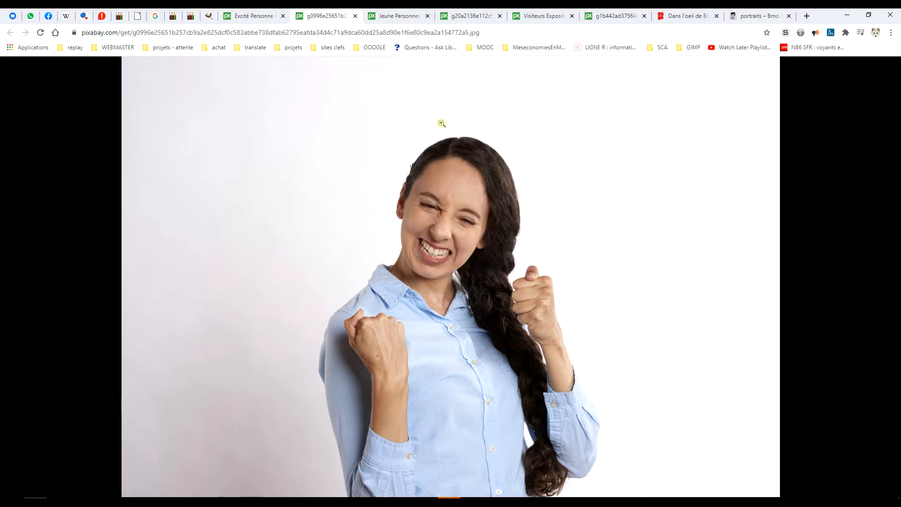
# - Switch to GIMP and paste the copied photo as a new image
pyautogui.click(173, 502)
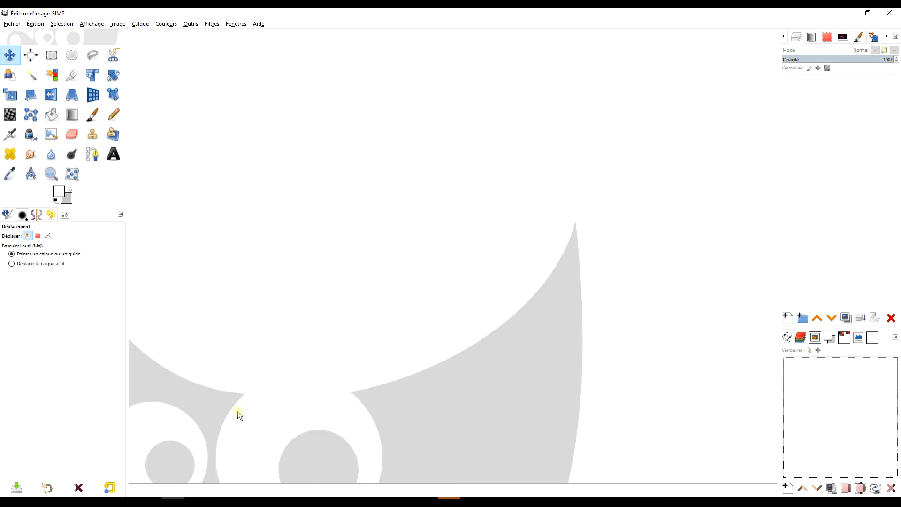
pyautogui.click(36, 24)
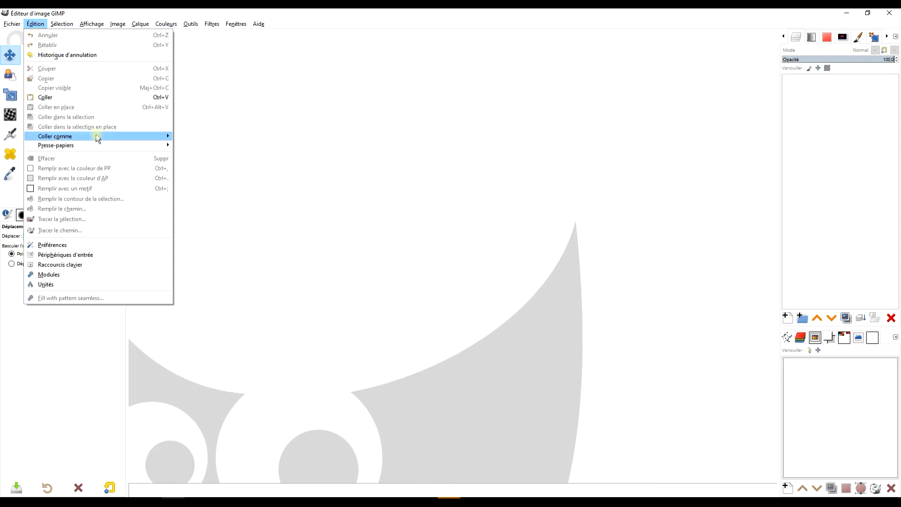
pyautogui.moveTo(98, 139)
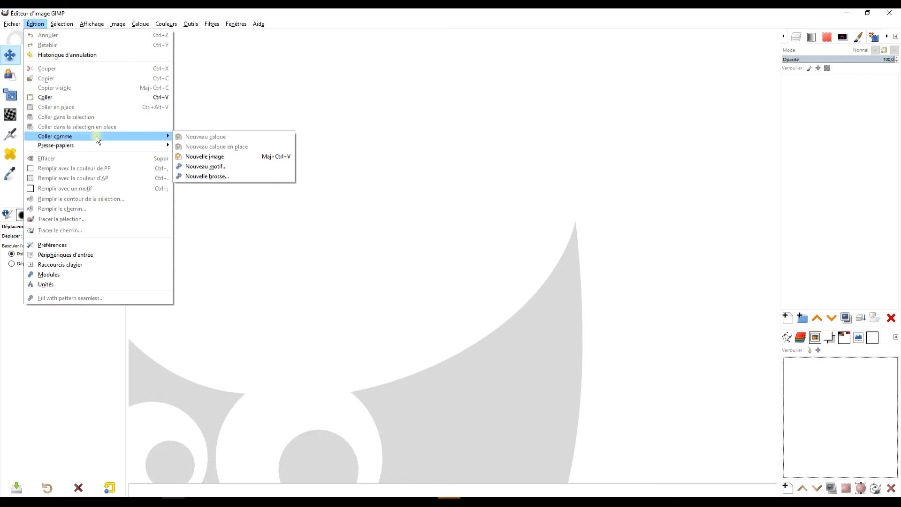
pyautogui.click(253, 156)
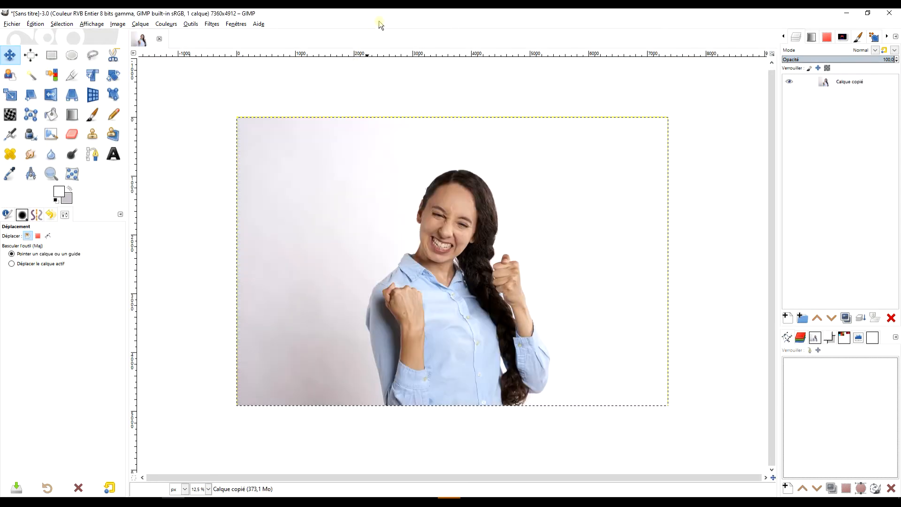
# - Return to the browser and copy the full-size Pixabay photo of the smiling woman giving a thumbs-up
pyautogui.hotkey('alt', 'Tab')
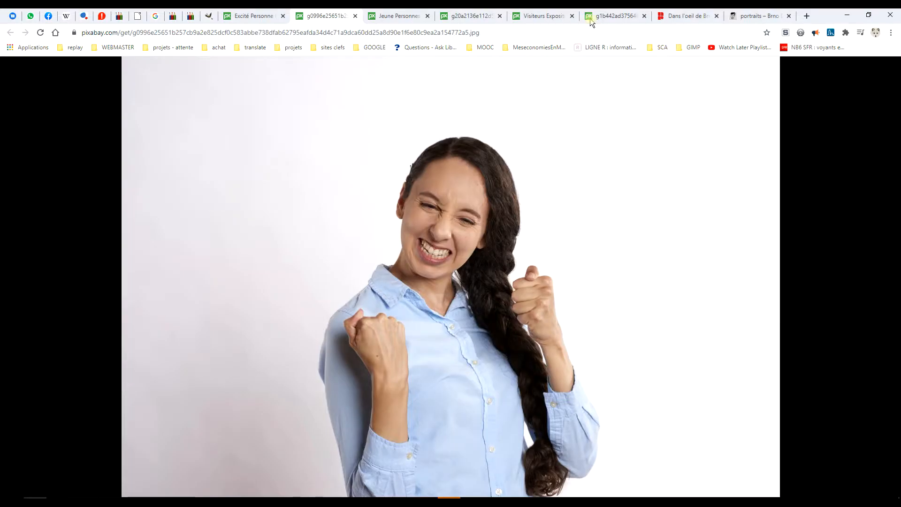
pyautogui.click(400, 19)
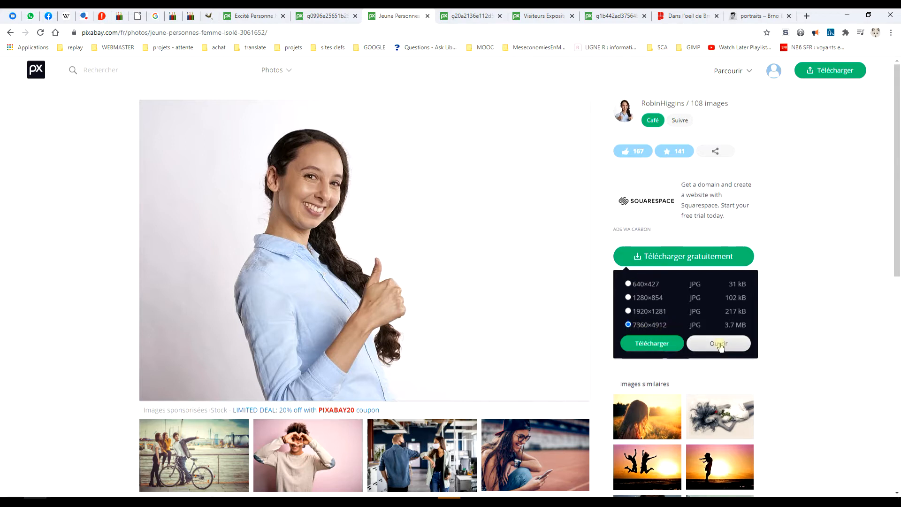
pyautogui.click(462, 15)
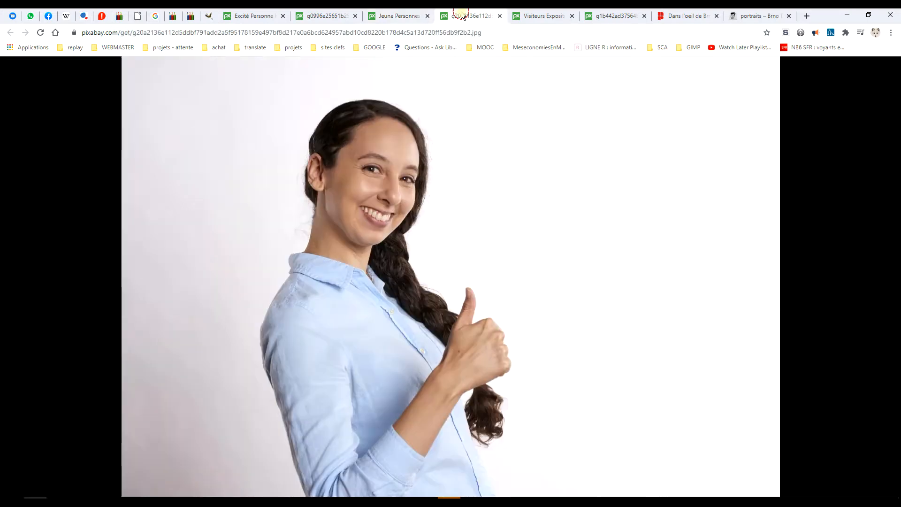
pyautogui.rightClick(421, 172)
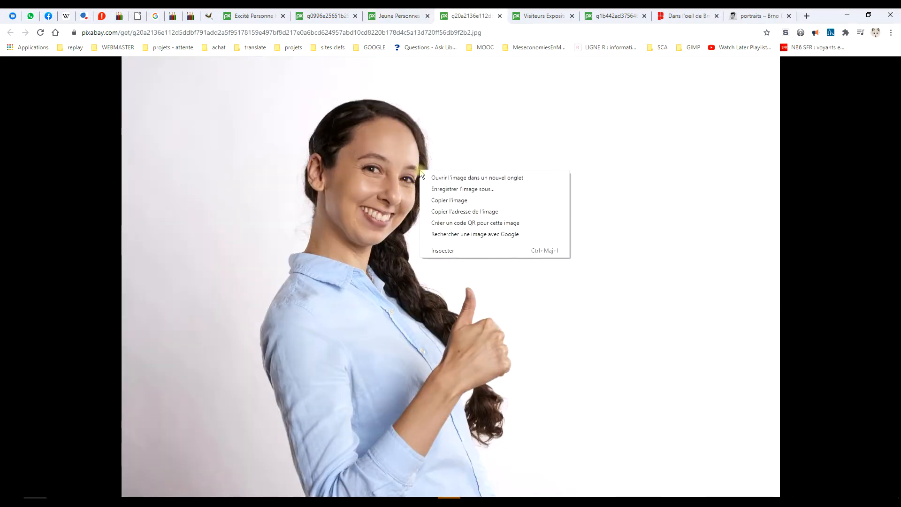
pyautogui.click(443, 202)
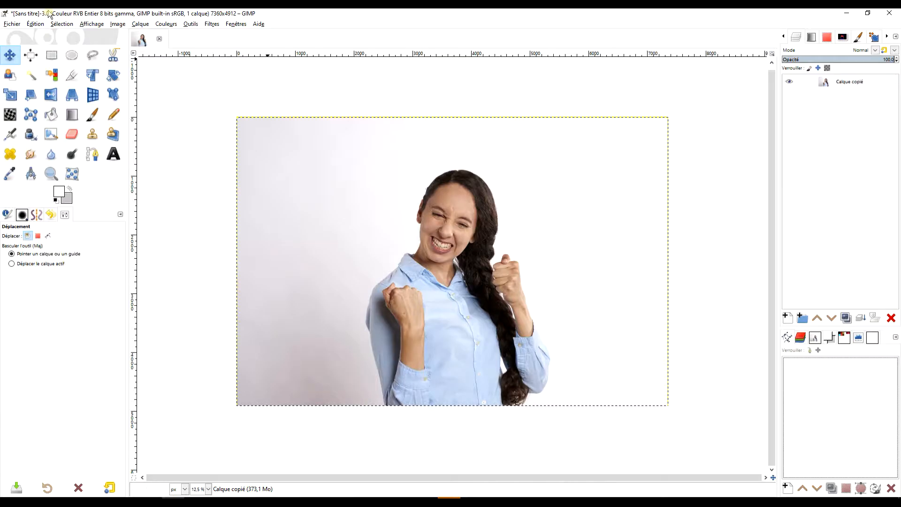
# - Paste the thumbs-up photo as a new layer in the GIMP image and toggle its visibility to compare both photos
pyautogui.click(36, 24)
pyautogui.moveTo(113, 136)
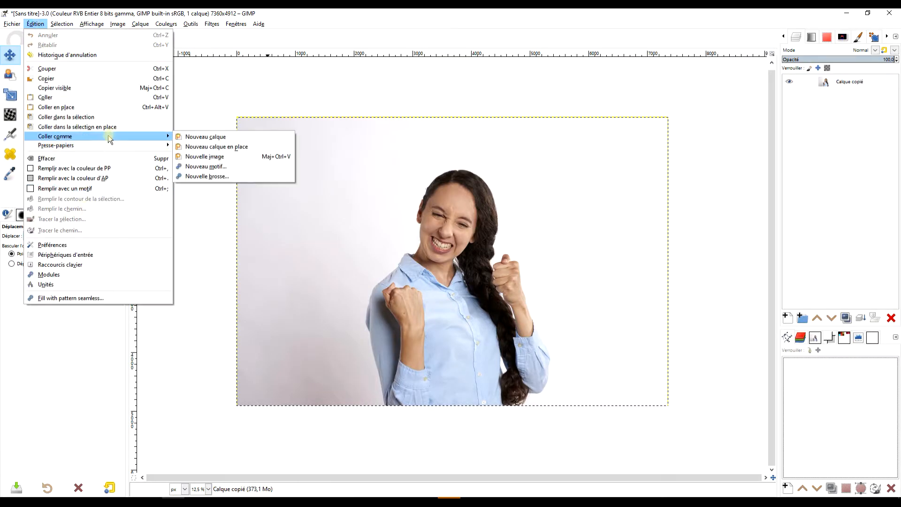
pyautogui.click(220, 140)
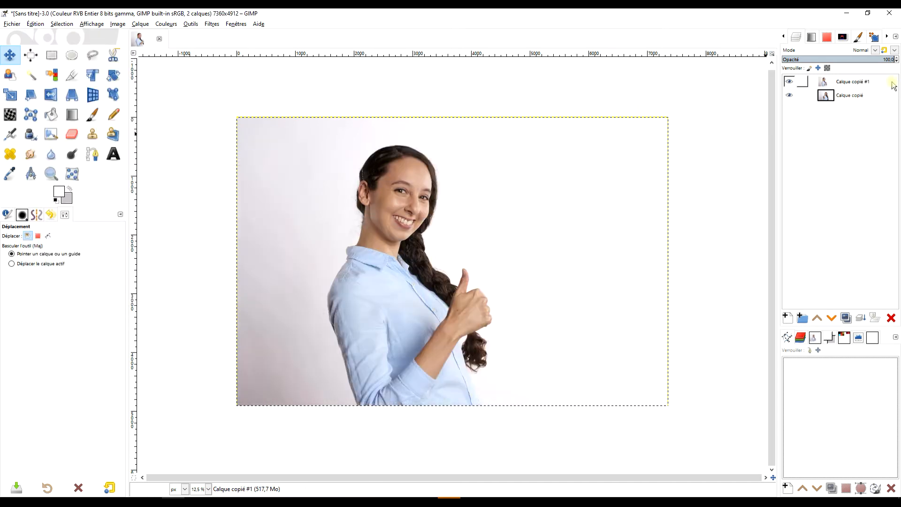
pyautogui.click(793, 84)
pyautogui.click(793, 81)
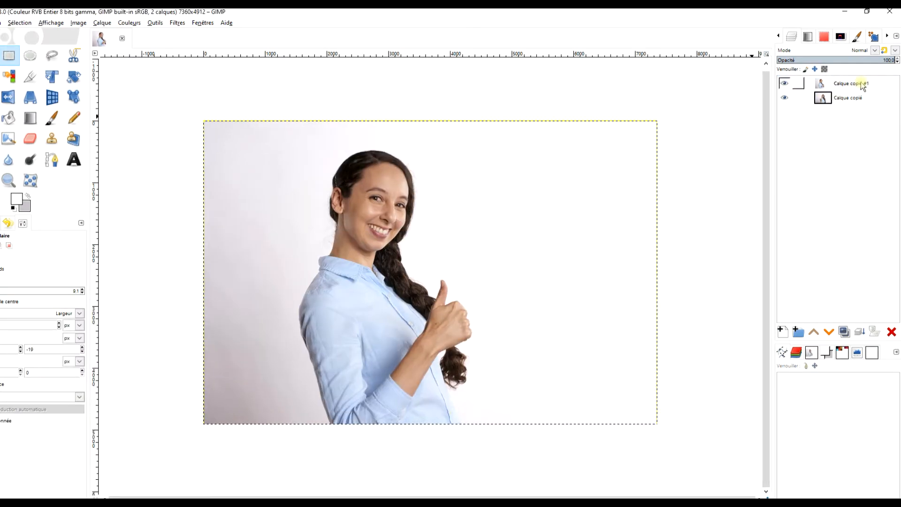
# - Lower the thumbs-up layer's opacity to about 51.7 and move the layer so its face overlaps the face below
pyautogui.click(862, 85)
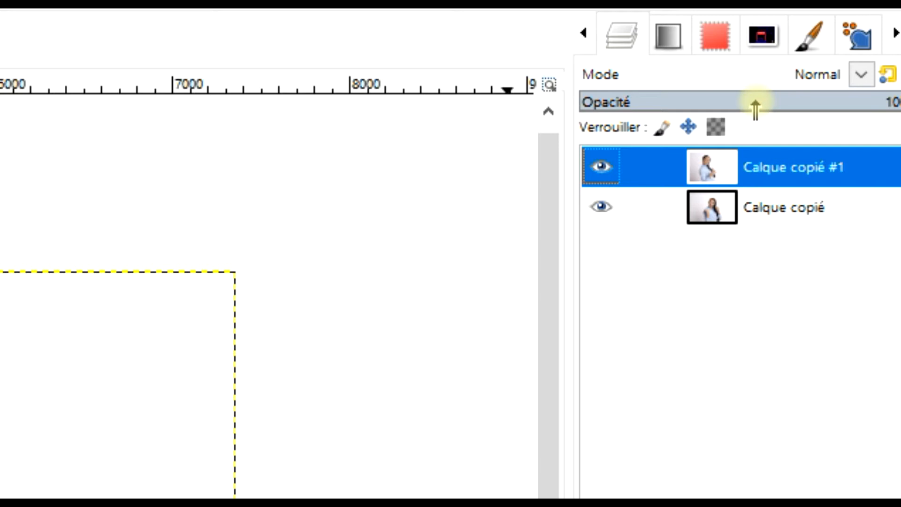
pyautogui.click(755, 105)
pyautogui.click(13, 57)
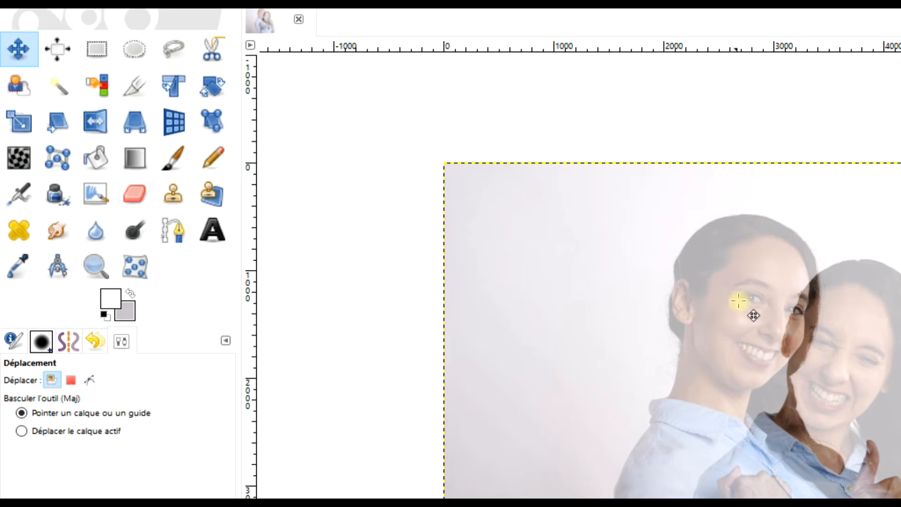
pyautogui.moveTo(401, 218); pyautogui.dragTo(439, 237)
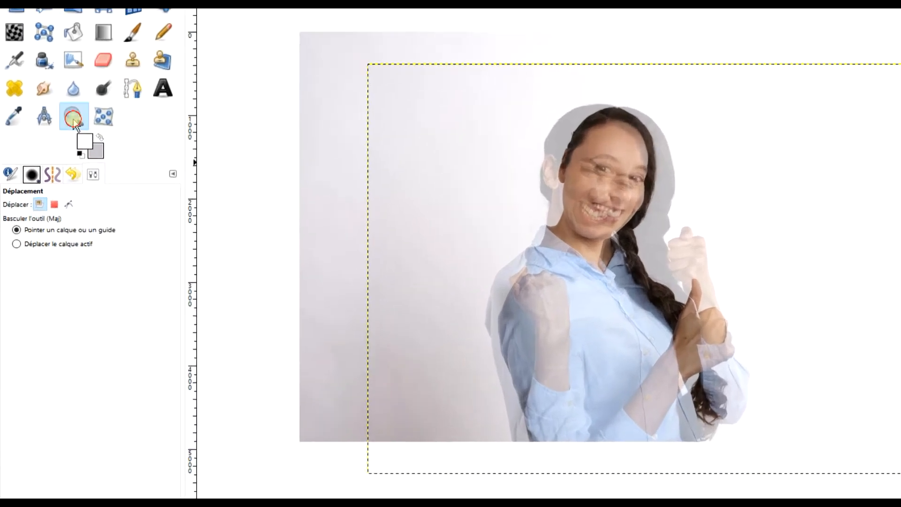
# - Fine-tune the semi-transparent layer's position so the eyes and mouths of the two faces line up closely
pyautogui.click(51, 174)
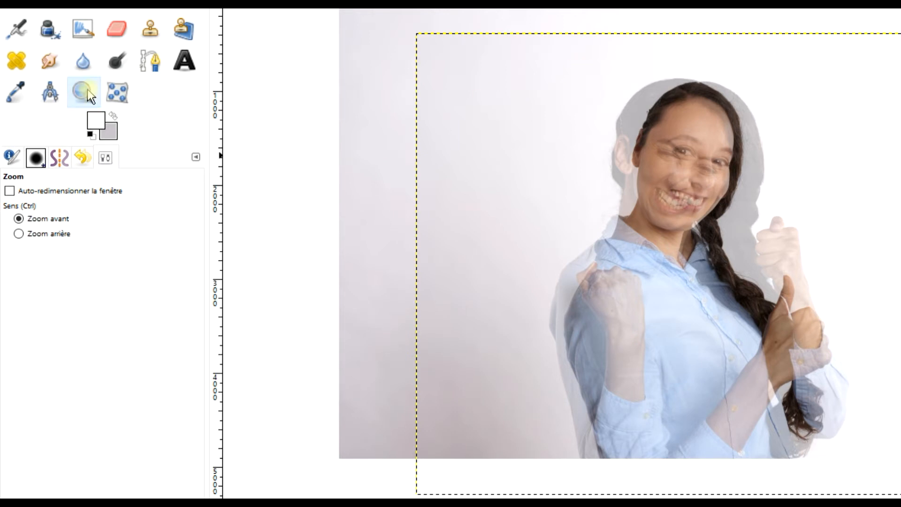
pyautogui.moveTo(577, 66); pyautogui.dragTo(807, 286)
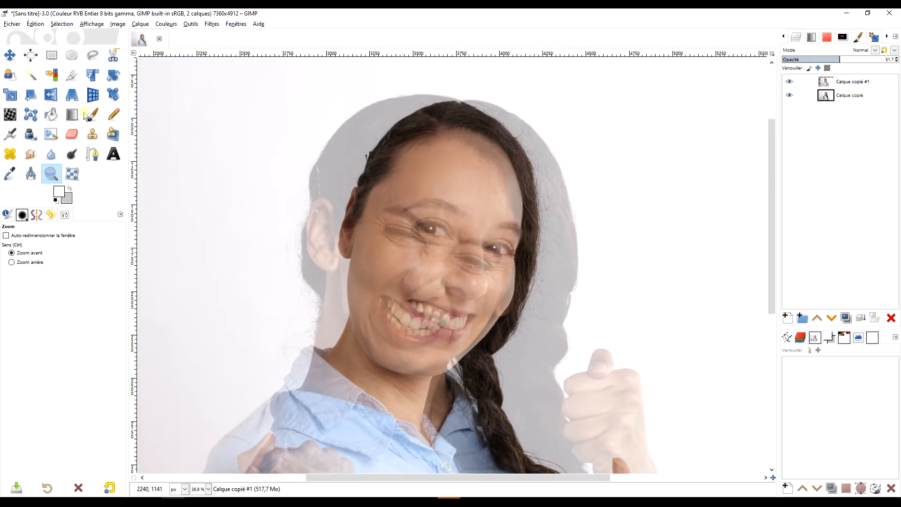
pyautogui.click(9, 55)
pyautogui.moveTo(509, 249); pyautogui.dragTo(475, 247)
pyautogui.scroll(-1, 558, 237)
pyautogui.moveTo(446, 214)
pyautogui.mouseDown()
pyautogui.moveTo(447, 227)
pyautogui.moveTo(457, 228)
pyautogui.mouseUp()
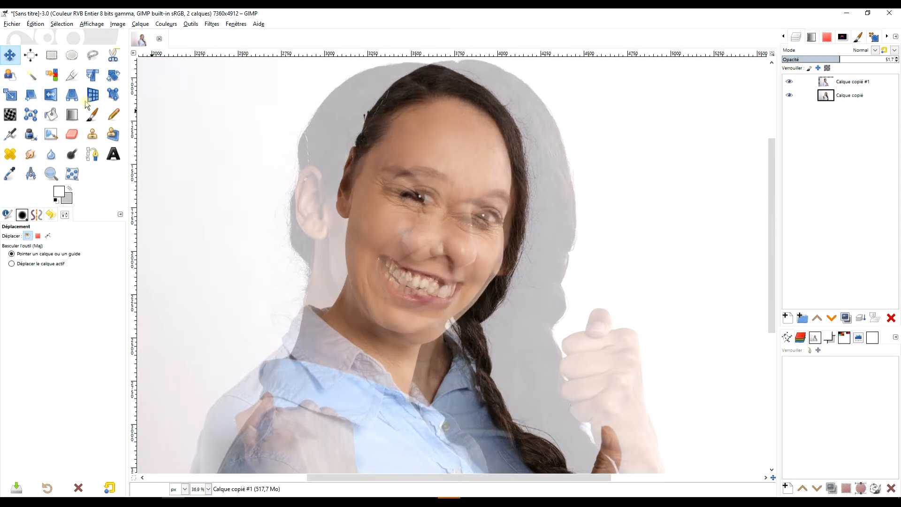
# - Crop the image to 1692 × 1909 px around the overlapping heads and restore the top layer's opacity to 100
pyautogui.click(69, 81)
pyautogui.scroll(2, 301, 89)
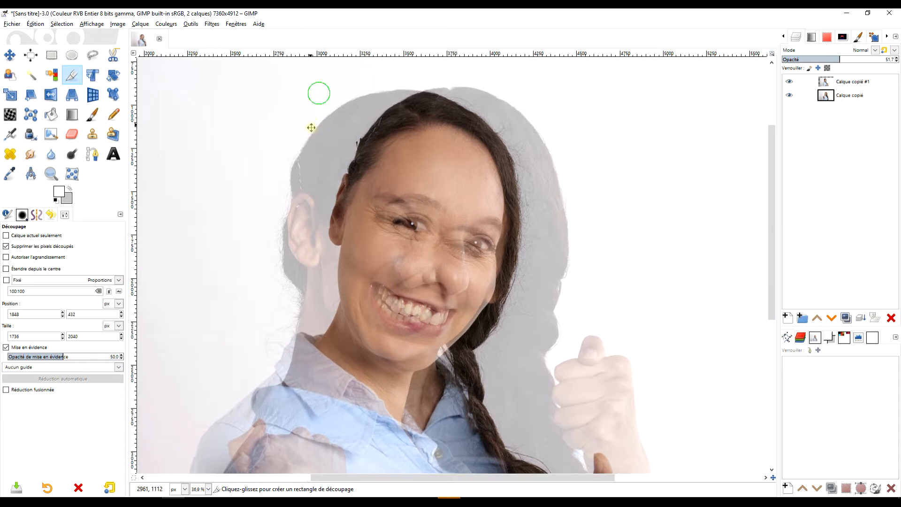
pyautogui.moveTo(238, 79); pyautogui.dragTo(544, 396)
pyautogui.moveTo(238, 83); pyautogui.dragTo(270, 97)
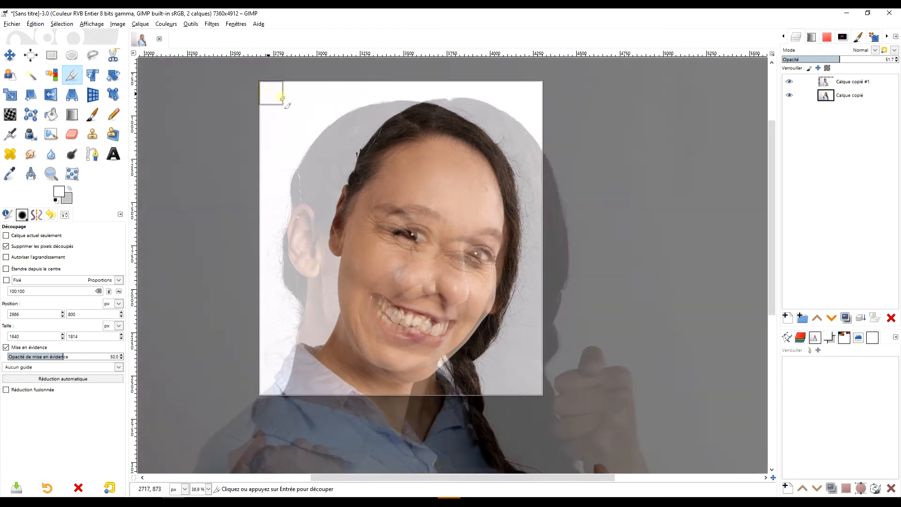
pyautogui.moveTo(528, 236); pyautogui.dragTo(540, 237)
pyautogui.moveTo(407, 384); pyautogui.dragTo(408, 400)
pyautogui.moveTo(408, 96); pyautogui.dragTo(408, 96)
pyautogui.click(412, 141)
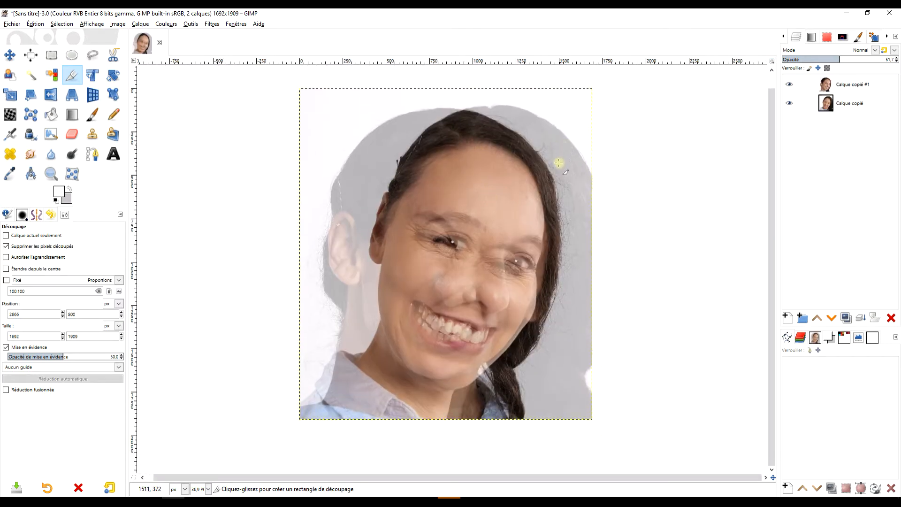
pyautogui.moveTo(848, 62); pyautogui.dragTo(889, 60)
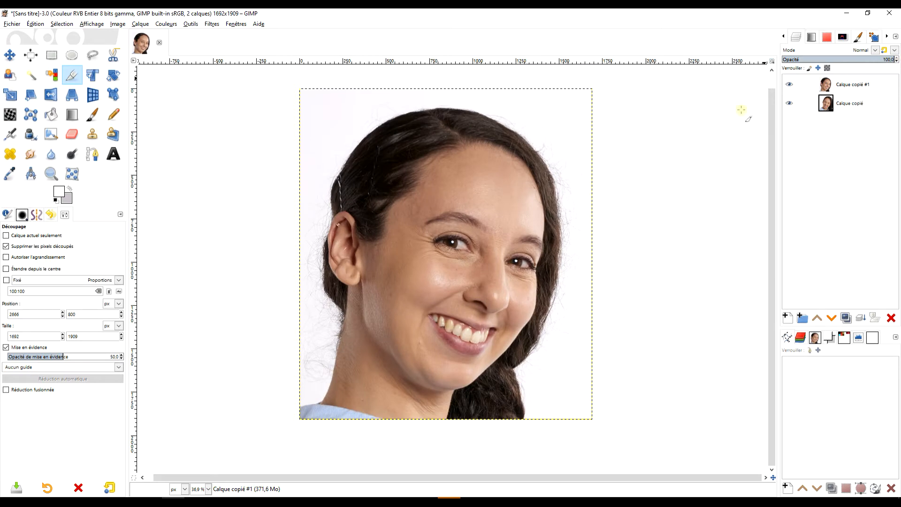
# - Open the G'MIC-Qt filters for the image and search the filter list for "Tiles"
pyautogui.click(212, 24)
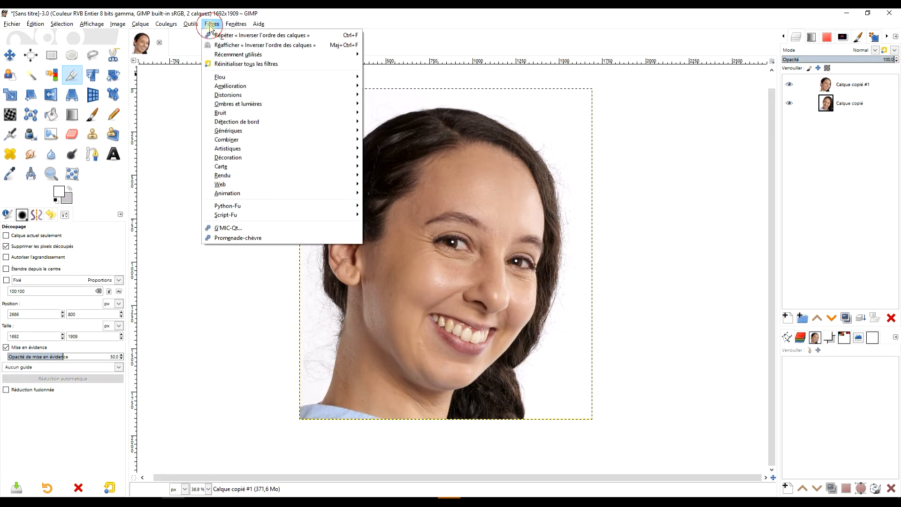
pyautogui.click(247, 229)
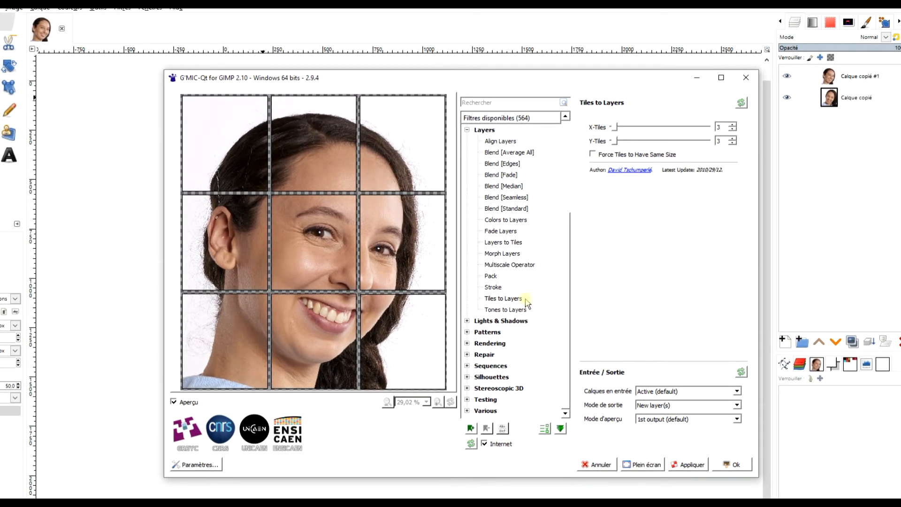
pyautogui.click(483, 103)
pyautogui.write('T')
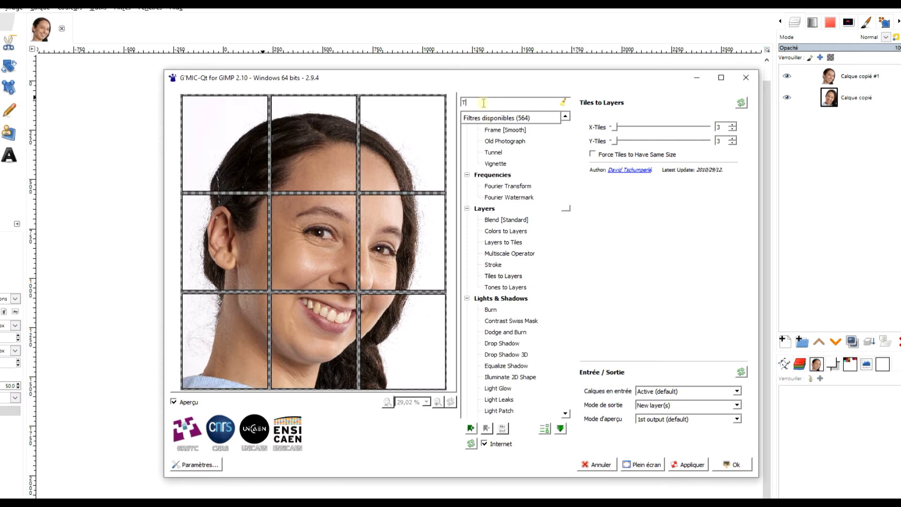
pyautogui.write('iles')
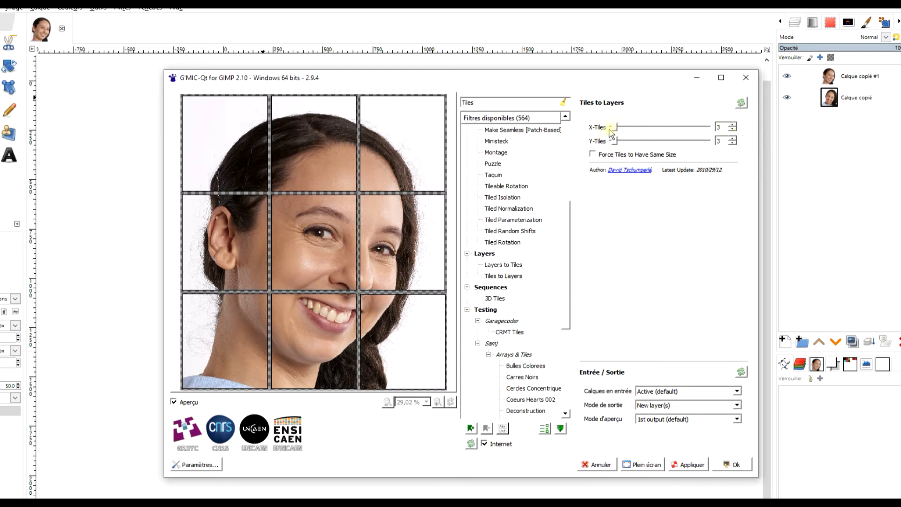
# - Try 17 X-tiles and 17 Y-tiles in the Tiles to Layers filter, and reset its parameters to their defaults
pyautogui.moveTo(615, 127); pyautogui.dragTo(631, 127)
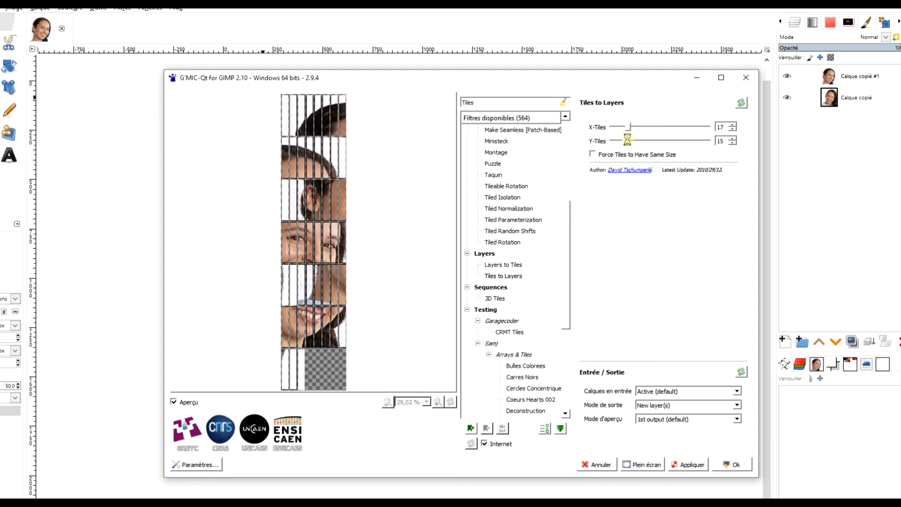
pyautogui.moveTo(627, 140); pyautogui.dragTo(630, 141)
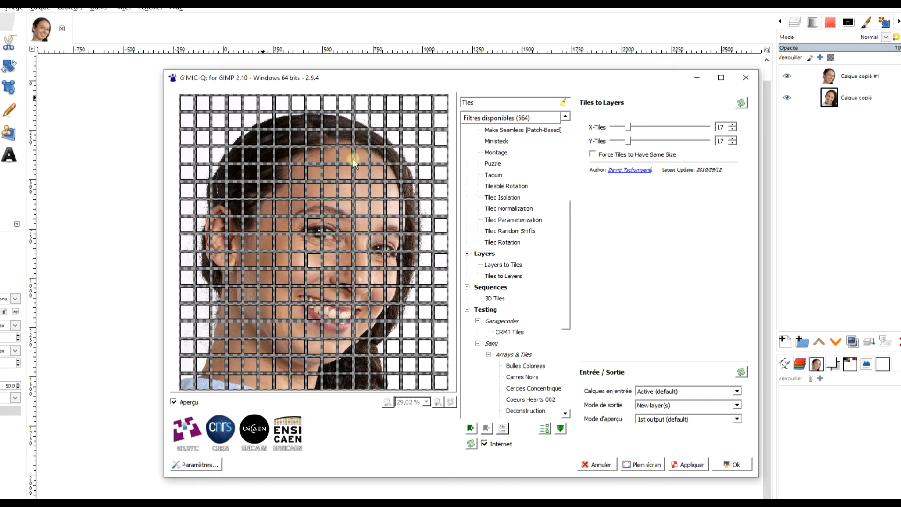
pyautogui.click(743, 104)
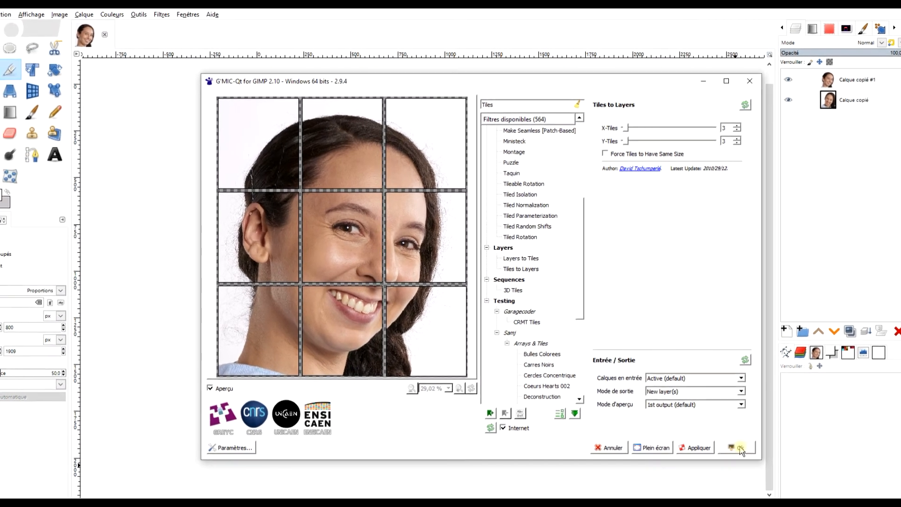
# - Split the smiling photo into 3 × 3 tile layers with Tiles to Layers and hide both original photo layers
pyautogui.click(740, 449)
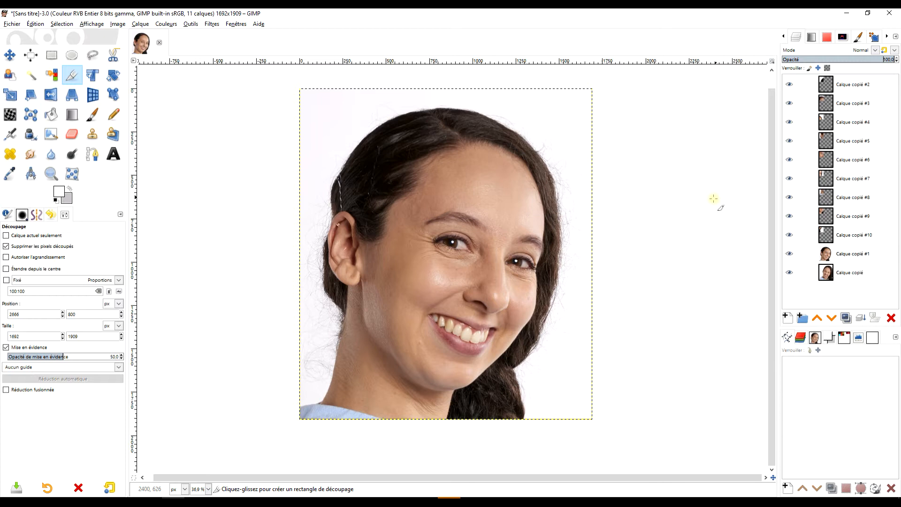
pyautogui.click(789, 254)
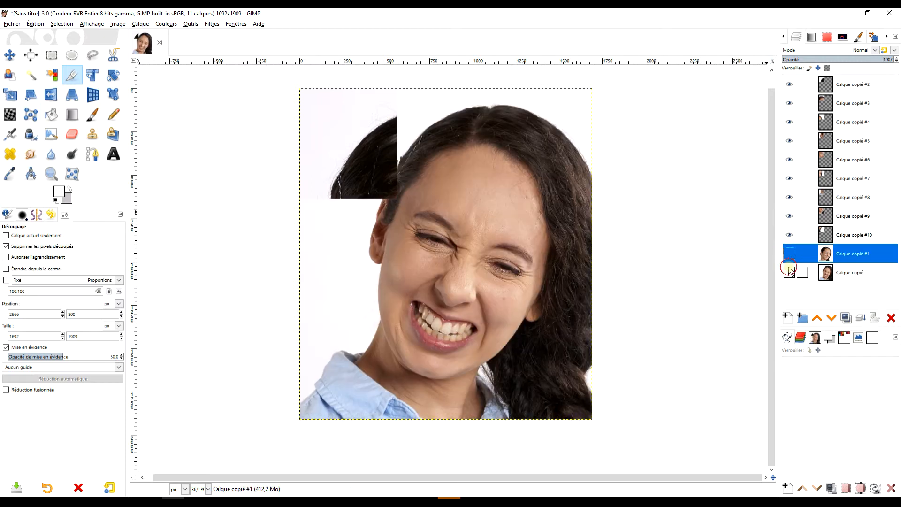
pyautogui.click(789, 271)
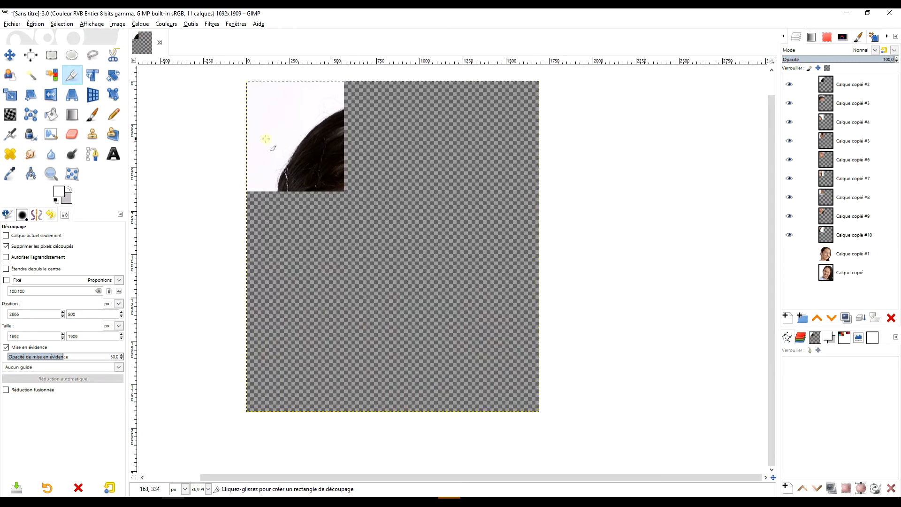
# - Move the stacked tiles out of the canvas's upper-left corner with the Move tool and scatter them over the canvas
pyautogui.press('m')
pyautogui.moveTo(322, 151); pyautogui.dragTo(315, 322)
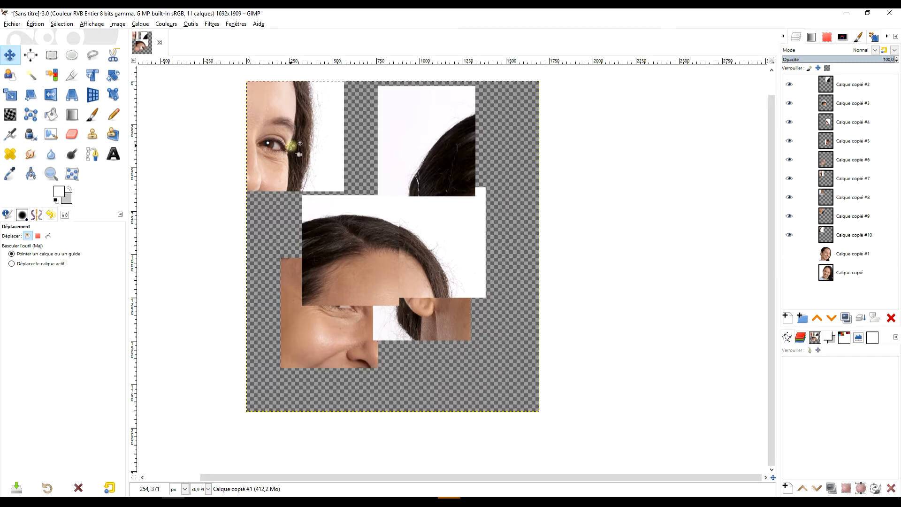
pyautogui.moveTo(283, 153); pyautogui.dragTo(473, 332)
pyautogui.moveTo(308, 161); pyautogui.dragTo(434, 315)
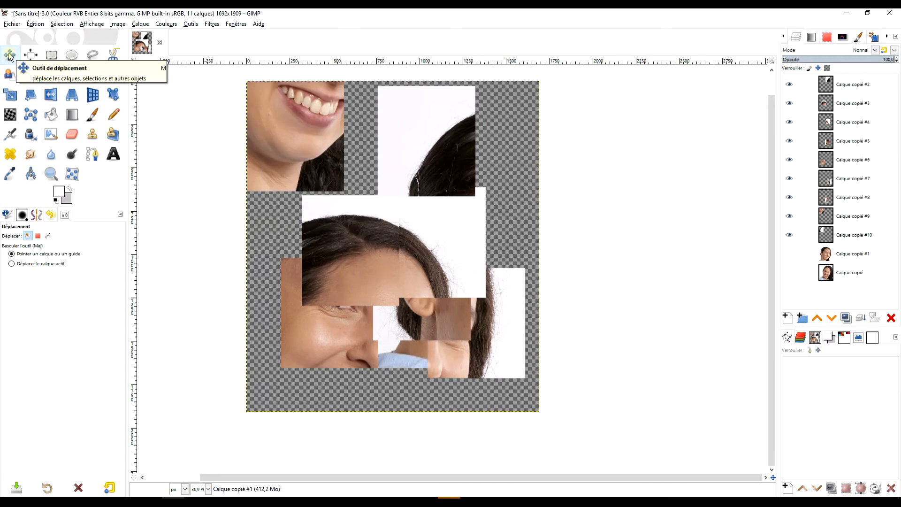
pyautogui.moveTo(283, 135); pyautogui.dragTo(439, 261)
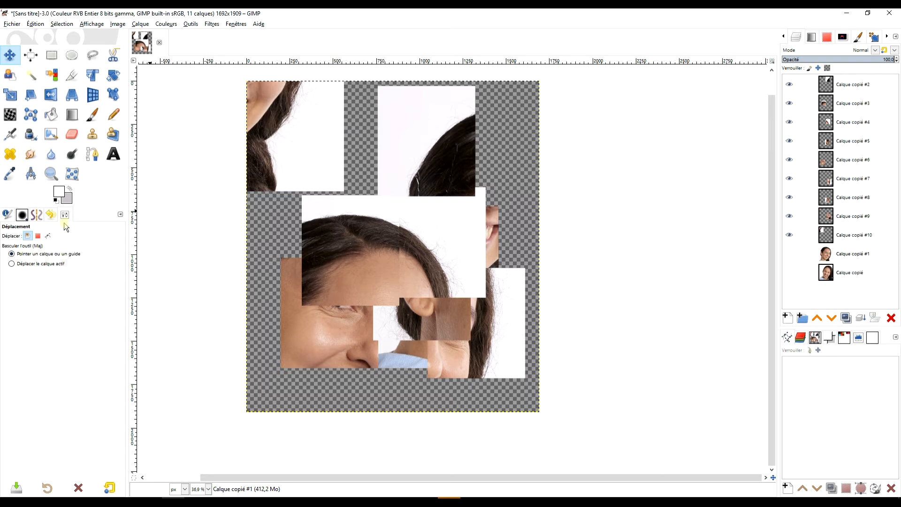
pyautogui.moveTo(336, 161)
pyautogui.mouseDown()
pyautogui.moveTo(413, 175)
pyautogui.moveTo(442, 148)
pyautogui.moveTo(316, 161)
pyautogui.moveTo(324, 160)
pyautogui.mouseUp()
# - Arrange the scattered tiles roughly in their original places to rebuild the smiling face
pyautogui.moveTo(375, 181); pyautogui.dragTo(433, 227)
pyautogui.moveTo(366, 260); pyautogui.dragTo(444, 168)
pyautogui.moveTo(417, 270); pyautogui.dragTo(458, 193)
pyautogui.moveTo(487, 243); pyautogui.dragTo(420, 299)
pyautogui.moveTo(324, 318); pyautogui.dragTo(338, 265)
pyautogui.moveTo(437, 299); pyautogui.dragTo(320, 313)
pyautogui.moveTo(429, 328); pyautogui.dragTo(305, 365)
pyautogui.moveTo(401, 325); pyautogui.dragTo(412, 346)
# - Nudge the hair, eye and mouth tiles so the fragments of the face overlap unevenly
pyautogui.moveTo(434, 253); pyautogui.dragTo(460, 253)
pyautogui.moveTo(475, 186); pyautogui.dragTo(456, 161)
pyautogui.moveTo(368, 254); pyautogui.dragTo(386, 244)
pyautogui.moveTo(453, 257); pyautogui.dragTo(468, 215)
pyautogui.moveTo(416, 328); pyautogui.dragTo(419, 347)
pyautogui.moveTo(475, 335)
pyautogui.mouseDown()
pyautogui.moveTo(483, 323)
pyautogui.moveTo(488, 329)
pyautogui.mouseUp()
pyautogui.moveTo(405, 341); pyautogui.dragTo(416, 322)
pyautogui.moveTo(368, 243); pyautogui.dragTo(378, 233)
# - Offset the outer hair, ear, neck and lower tiles from their neighbours, leaving gaps between the fragments
pyautogui.moveTo(318, 178); pyautogui.dragTo(312, 189)
pyautogui.moveTo(365, 139); pyautogui.dragTo(399, 137)
pyautogui.moveTo(306, 169); pyautogui.dragTo(314, 147)
pyautogui.moveTo(312, 310); pyautogui.dragTo(310, 265)
pyautogui.moveTo(325, 345); pyautogui.dragTo(309, 372)
pyautogui.moveTo(430, 353); pyautogui.dragTo(424, 381)
pyautogui.moveTo(490, 345); pyautogui.dragTo(500, 354)
pyautogui.moveTo(479, 256); pyautogui.dragTo(484, 269)
pyautogui.moveTo(485, 177); pyautogui.dragTo(492, 166)
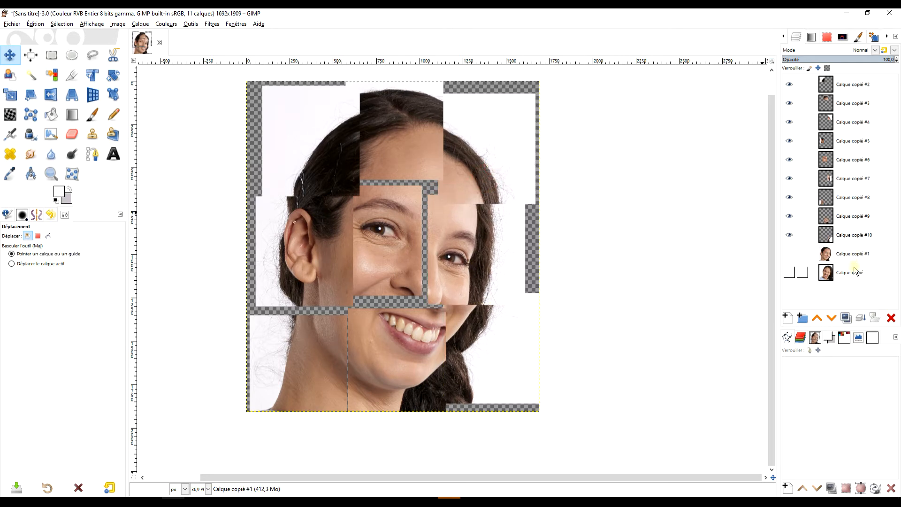
# - Preview the collage over Calque copié #1, hide that layer, and show and select the Calque copié layer
pyautogui.click(790, 254)
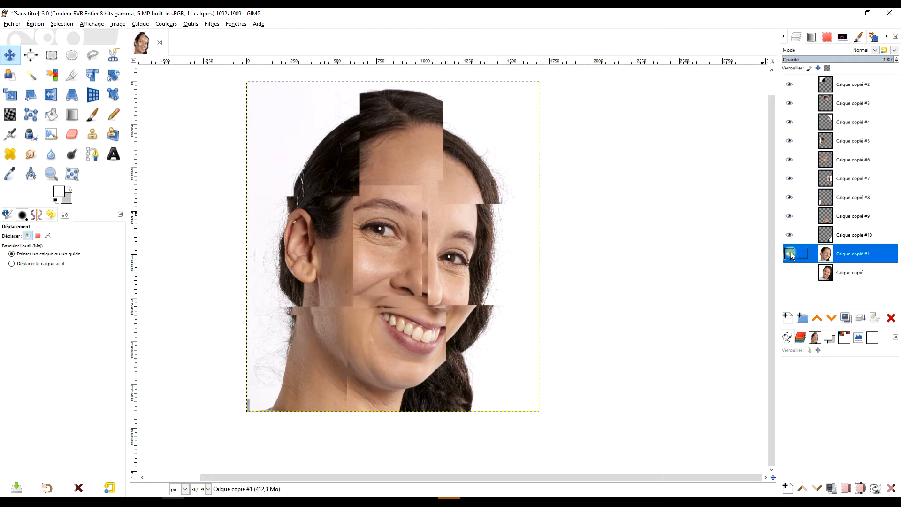
pyautogui.click(792, 255)
pyautogui.click(845, 272)
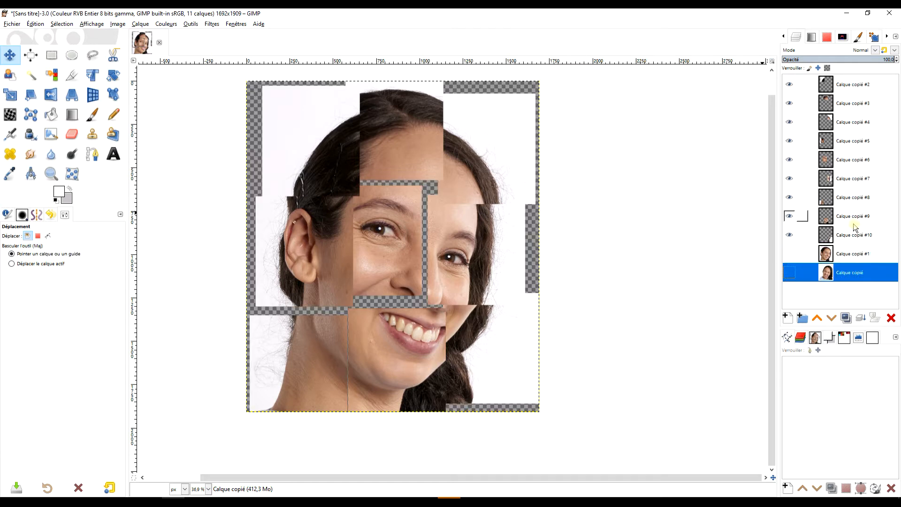
pyautogui.click(790, 273)
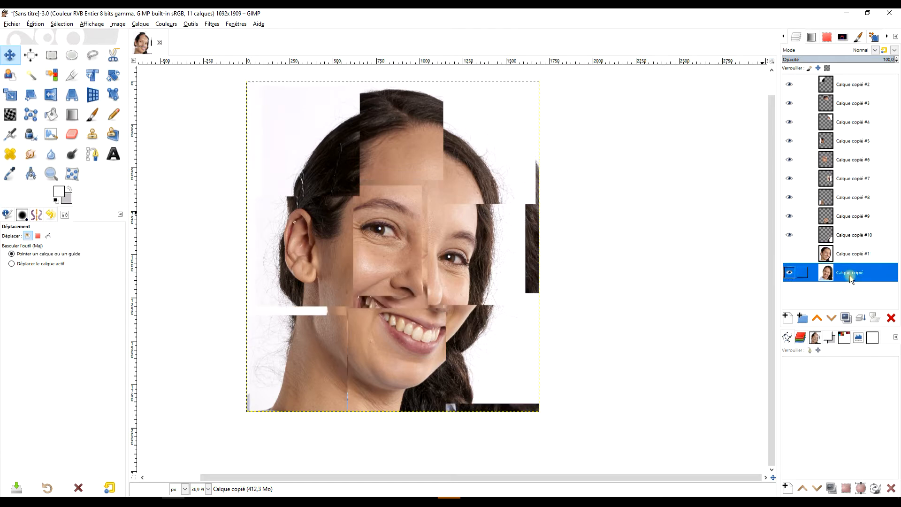
pyautogui.click(809, 276)
# - Repeat the G'MIC tile split on the Calque copié layer and hide that source layer
pyautogui.click(212, 25)
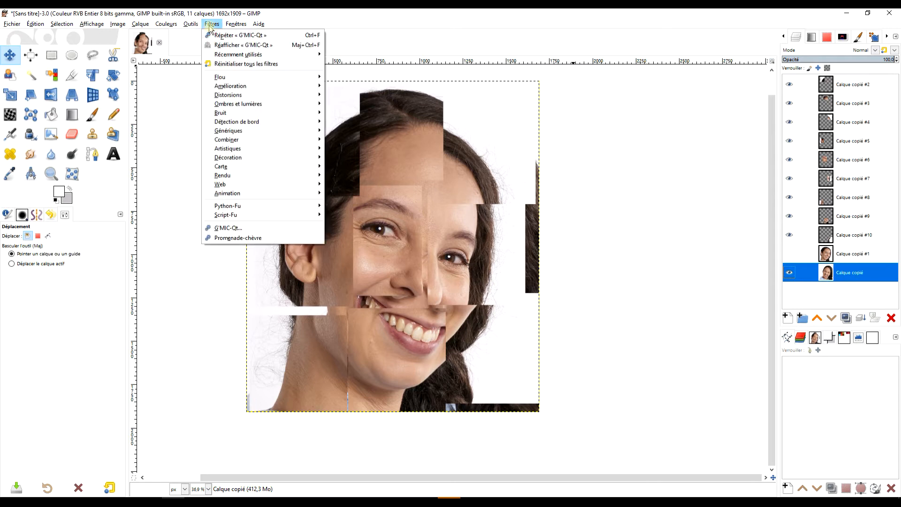
pyautogui.click(236, 37)
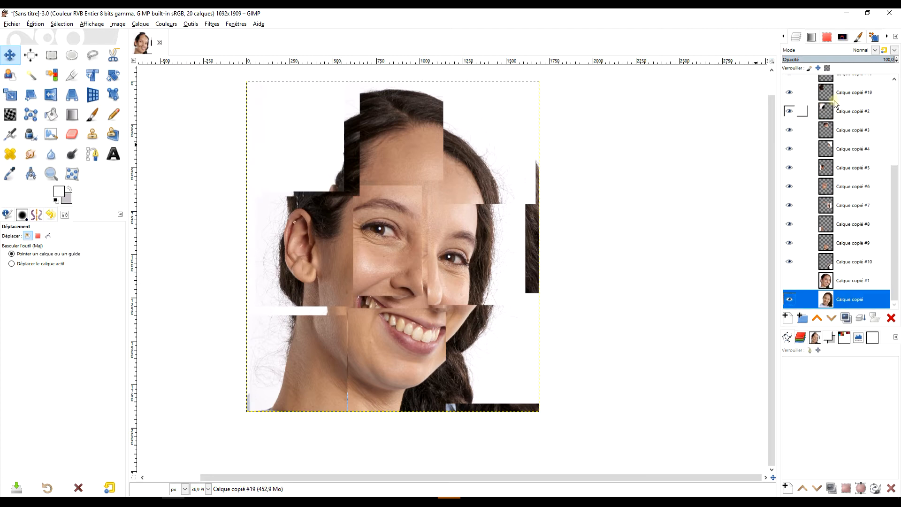
pyautogui.click(789, 300)
# - Move the winking photo's new tiles from the canvas's upper-left corner to their approximate places over the face
pyautogui.scroll(5, 886, 222)
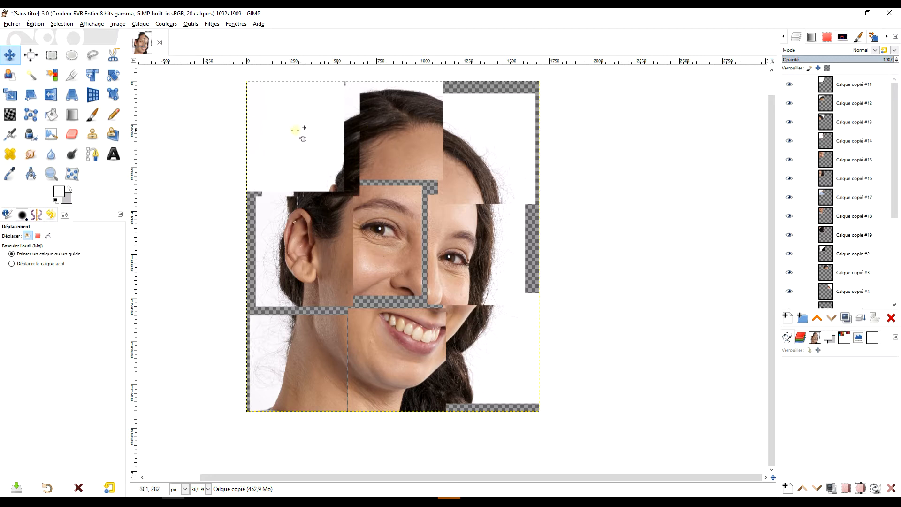
pyautogui.moveTo(294, 131); pyautogui.dragTo(382, 147)
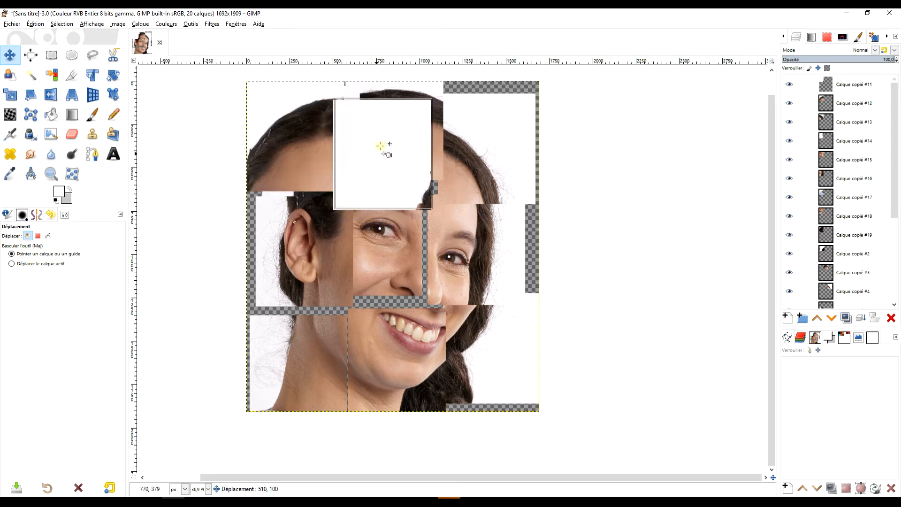
pyautogui.moveTo(291, 146); pyautogui.dragTo(423, 173)
pyautogui.moveTo(316, 161); pyautogui.dragTo(309, 284)
pyautogui.moveTo(287, 148); pyautogui.dragTo(472, 296)
pyautogui.moveTo(285, 155); pyautogui.dragTo(292, 355)
pyautogui.moveTo(284, 136); pyautogui.dragTo(462, 313)
# - Adjust the winking photo's hair, forehead, nose and mouth tiles so they sit offset over the first face
pyautogui.moveTo(376, 129); pyautogui.dragTo(296, 123)
pyautogui.moveTo(432, 153); pyautogui.dragTo(371, 146)
pyautogui.moveTo(430, 103); pyautogui.dragTo(467, 112)
pyautogui.moveTo(319, 173); pyautogui.dragTo(296, 169)
pyautogui.moveTo(383, 194); pyautogui.dragTo(363, 170)
pyautogui.moveTo(406, 269); pyautogui.dragTo(409, 247)
pyautogui.moveTo(392, 350); pyautogui.dragTo(394, 362)
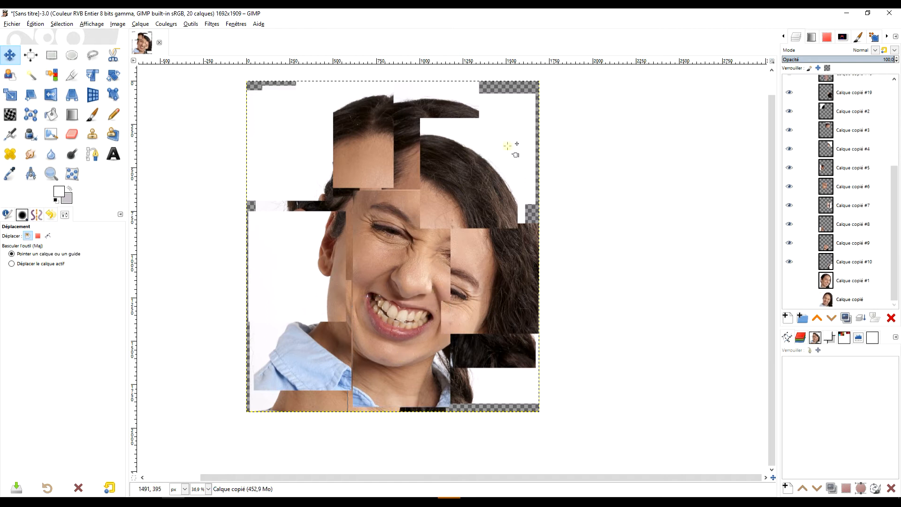
# - Shift the winking-eye tile Calque copié #15 to the left and lower it beneath Calque copié #7 in the stack
pyautogui.scroll(5, 864, 154)
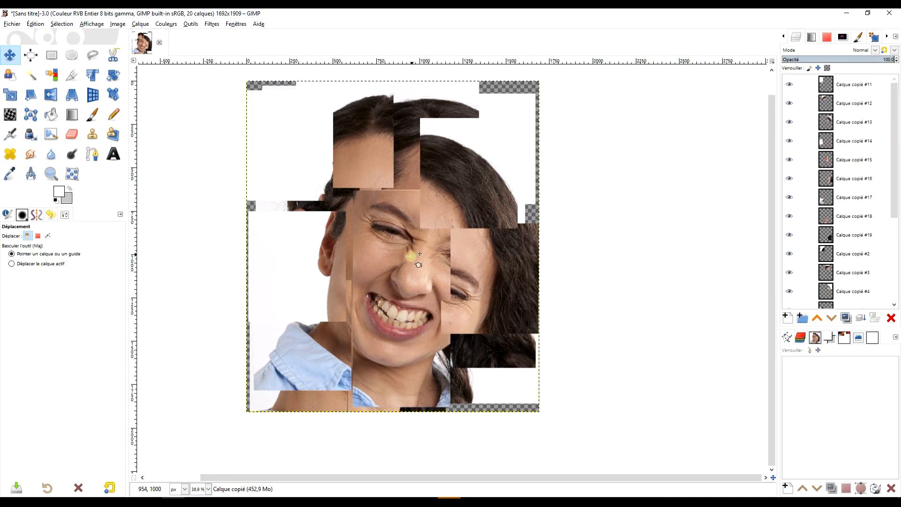
pyautogui.moveTo(393, 268); pyautogui.dragTo(372, 266)
pyautogui.scroll(-5, 882, 193)
pyautogui.scroll(5, 869, 209)
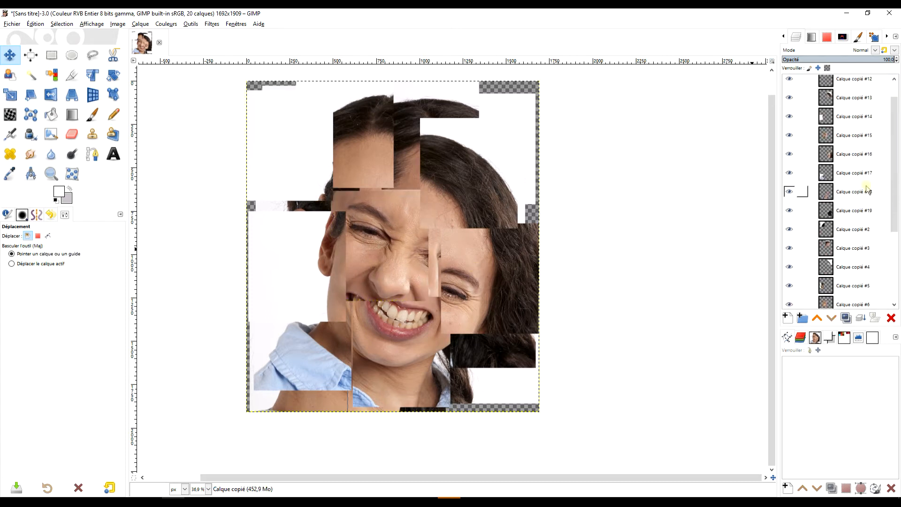
pyautogui.click(869, 161)
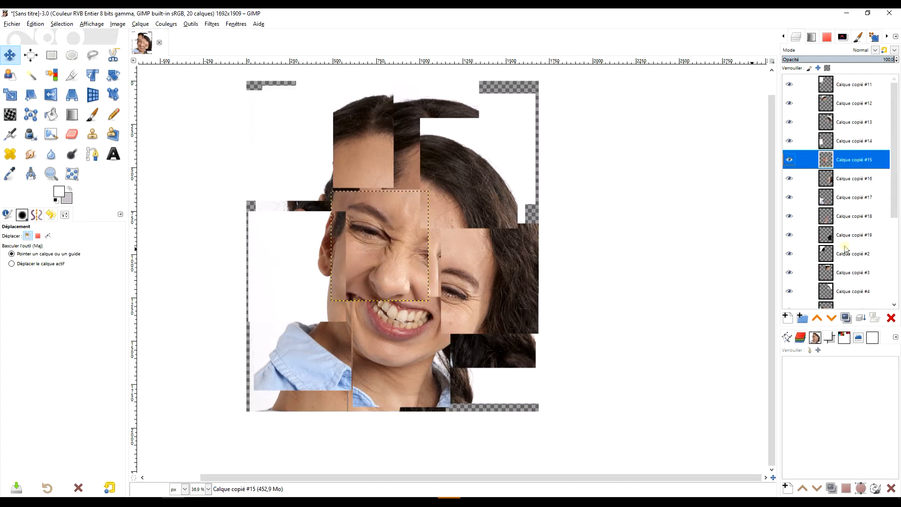
pyautogui.click(830, 319)
pyautogui.click(830, 318)
pyautogui.click(829, 319)
pyautogui.click(829, 319)
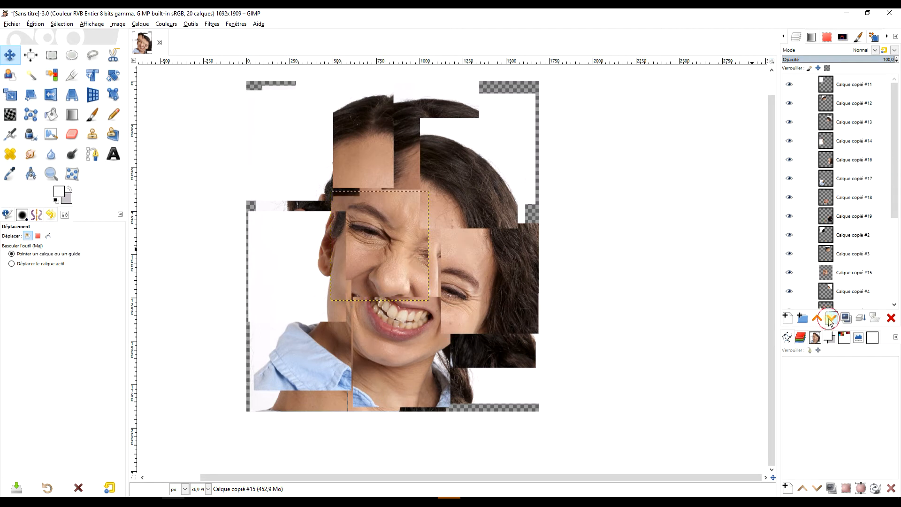
pyautogui.click(829, 319)
pyautogui.click(829, 319)
pyautogui.click(829, 320)
pyautogui.click(829, 319)
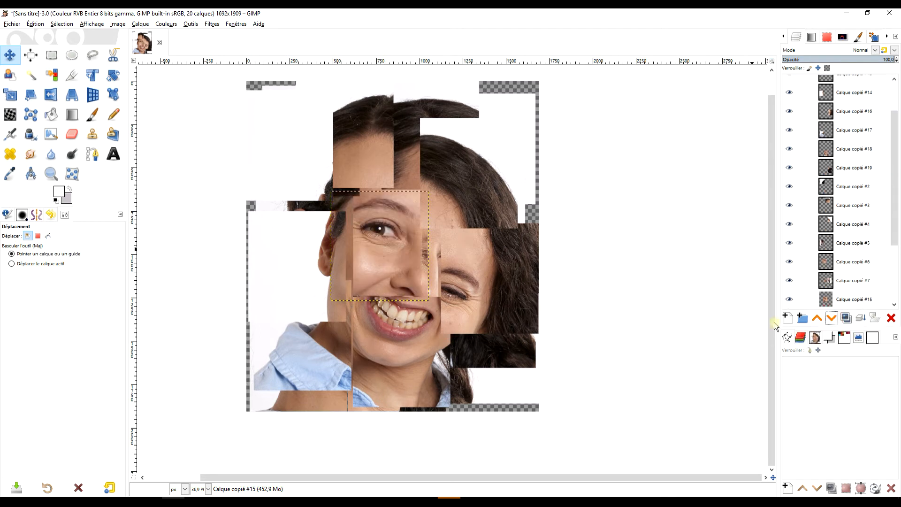
# - Reposition the central eye and nose tiles and raise the dark-haired eye tile beside them
pyautogui.moveTo(394, 261); pyautogui.dragTo(412, 241)
pyautogui.moveTo(464, 262); pyautogui.dragTo(456, 214)
pyautogui.moveTo(410, 257)
pyautogui.mouseDown()
pyautogui.moveTo(439, 265)
pyautogui.moveTo(413, 263)
pyautogui.mouseUp()
pyautogui.moveTo(371, 244); pyautogui.dragTo(369, 241)
# - Restack the smiling-eye tile Calque copié #6 between Calque copié #14 and Calque copié #16
pyautogui.click(856, 263)
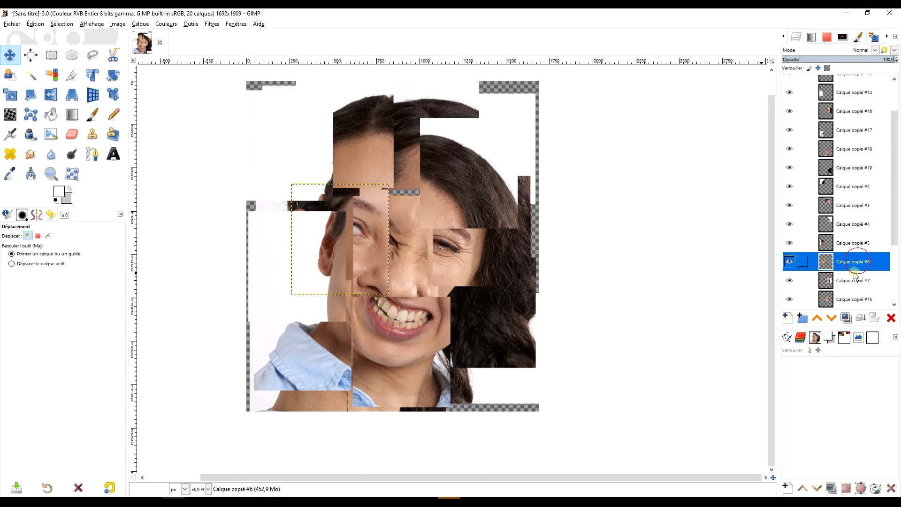
pyautogui.click(816, 320)
pyautogui.click(817, 319)
pyautogui.click(817, 319)
pyautogui.click(817, 319)
pyautogui.click(817, 320)
pyautogui.click(817, 319)
pyautogui.click(817, 320)
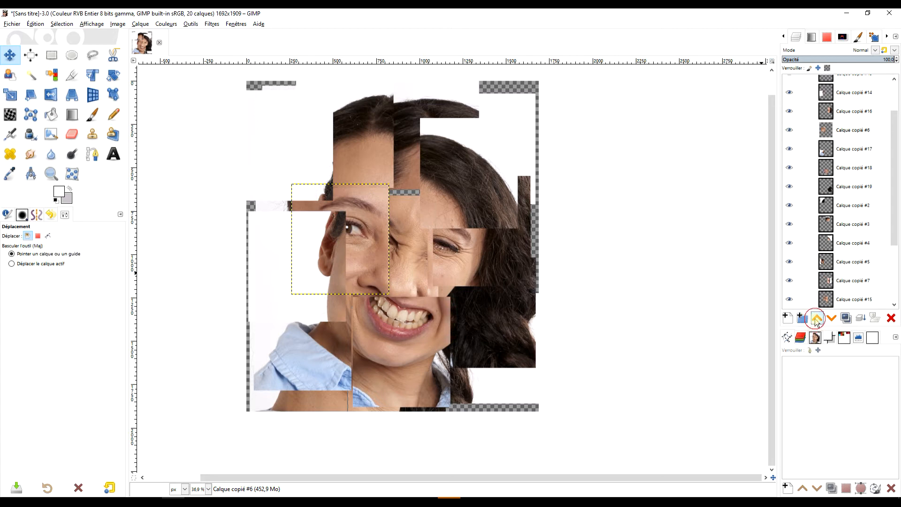
pyautogui.click(817, 320)
pyautogui.click(817, 319)
pyautogui.click(817, 320)
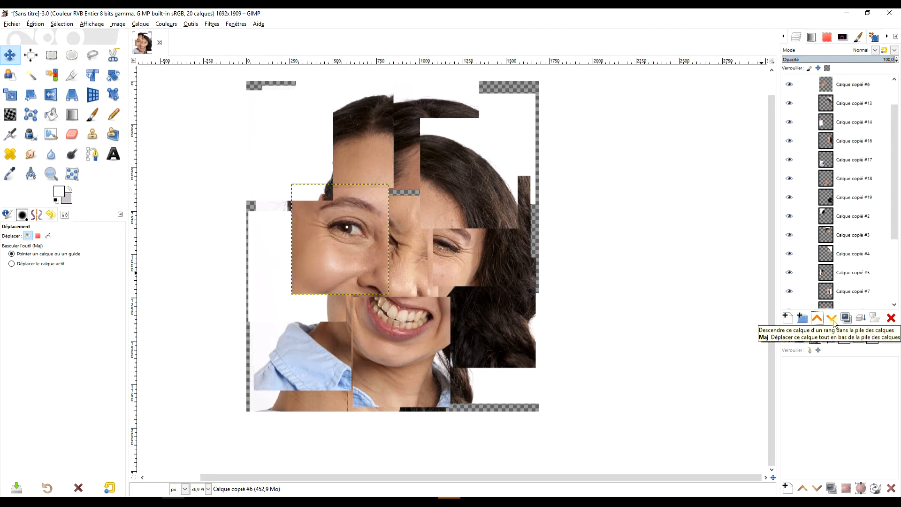
pyautogui.click(833, 320)
pyautogui.click(833, 319)
# - Shift the smiling-eye, ear, nose and mouth tiles so the two mouths sit side by side
pyautogui.moveTo(361, 252); pyautogui.dragTo(370, 254)
pyautogui.moveTo(327, 298); pyautogui.dragTo(291, 287)
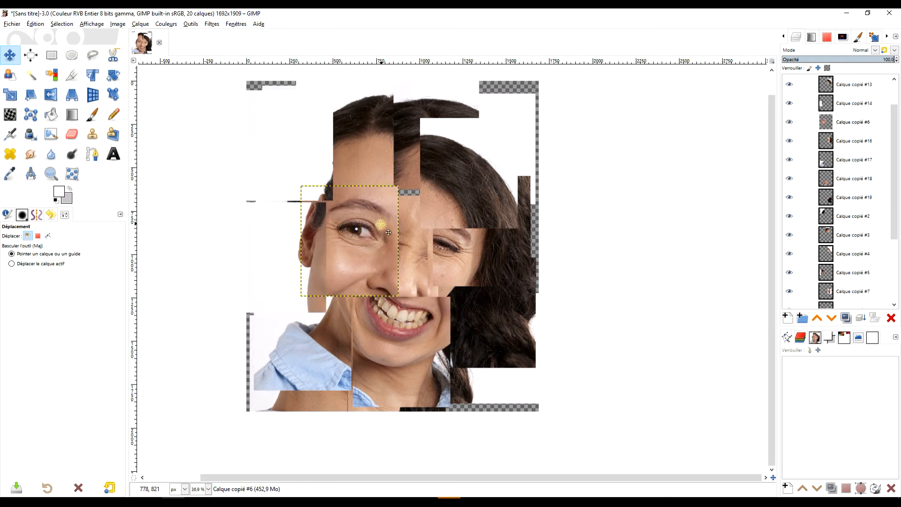
pyautogui.moveTo(406, 245); pyautogui.dragTo(425, 273)
pyautogui.moveTo(394, 323); pyautogui.dragTo(448, 338)
pyautogui.moveTo(384, 350); pyautogui.dragTo(362, 352)
pyautogui.moveTo(405, 311)
pyautogui.mouseDown()
pyautogui.moveTo(418, 297)
pyautogui.moveTo(409, 290)
pyautogui.moveTo(408, 305)
pyautogui.mouseUp()
# - Raise Calque copié #15 above Calque copié #5 and reposition the nose, forehead and right-eye tiles around it
pyautogui.click(848, 277)
pyautogui.click(817, 319)
pyautogui.click(817, 319)
pyautogui.moveTo(418, 261); pyautogui.dragTo(420, 239)
pyautogui.moveTo(408, 153); pyautogui.dragTo(406, 178)
pyautogui.moveTo(407, 265); pyautogui.dragTo(387, 272)
pyautogui.moveTo(463, 262)
pyautogui.mouseDown()
pyautogui.moveTo(450, 243)
pyautogui.moveTo(469, 217)
pyautogui.moveTo(464, 262)
pyautogui.mouseUp()
pyautogui.moveTo(463, 262); pyautogui.dragTo(462, 273)
# - Lower Calque copié #16 beneath Calque copié #3 in the stack and nudge the tile over the right eye
pyautogui.click(864, 103)
pyautogui.click(832, 319)
pyautogui.click(831, 319)
pyautogui.click(832, 319)
pyautogui.click(832, 319)
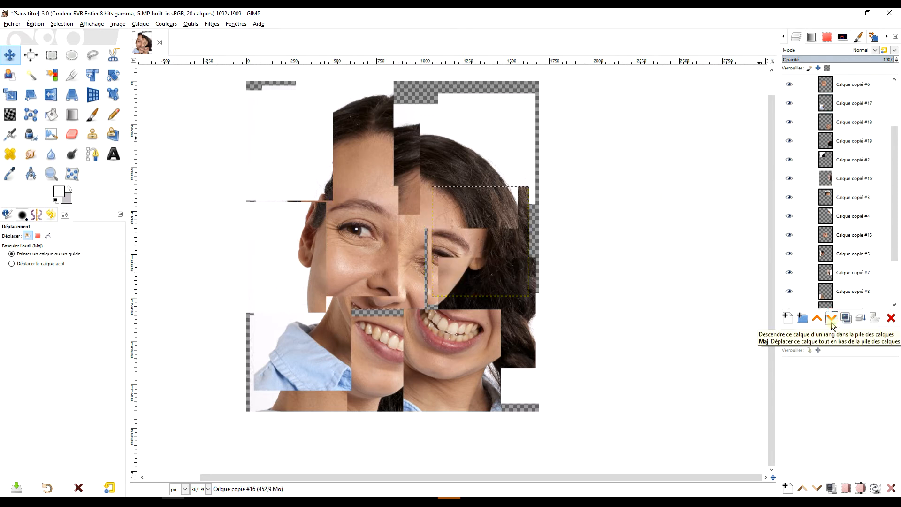
pyautogui.click(832, 320)
pyautogui.moveTo(492, 251)
pyautogui.mouseDown()
pyautogui.moveTo(509, 259)
pyautogui.moveTo(517, 234)
pyautogui.moveTo(535, 243)
pyautogui.moveTo(477, 188)
pyautogui.moveTo(491, 244)
pyautogui.mouseUp()
# - Raise the right-eye tile Calque copié #7 above Calque copié #18 in the layer stack
pyautogui.click(845, 272)
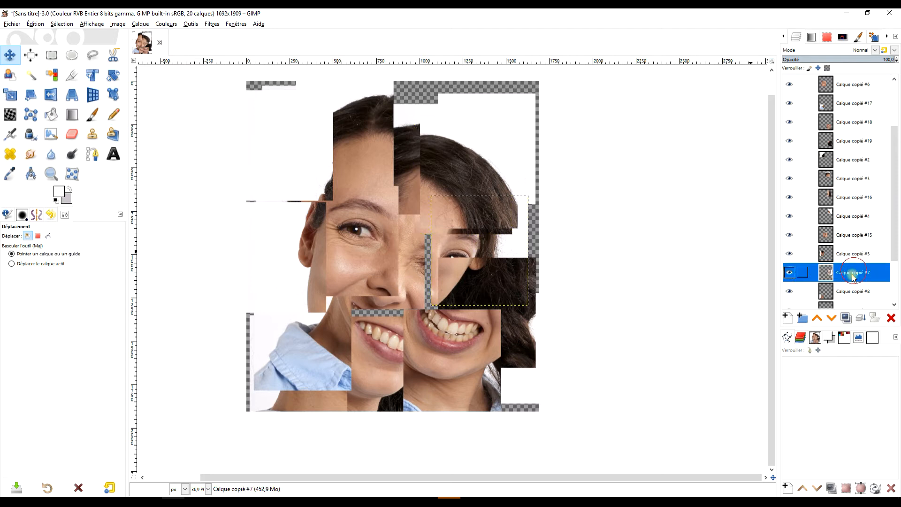
pyautogui.click(817, 318)
pyautogui.click(817, 318)
pyautogui.click(817, 318)
pyautogui.click(817, 318)
pyautogui.click(817, 319)
pyautogui.click(817, 319)
pyautogui.click(817, 318)
pyautogui.click(817, 318)
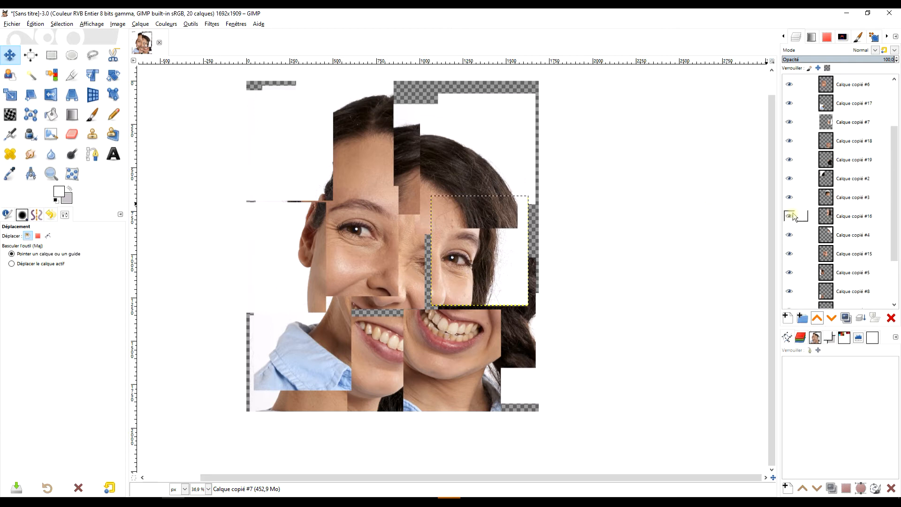
# - Reposition the top hair tiles and the central nose and mouth tiles to bring the face fragments closer together
pyautogui.moveTo(442, 155); pyautogui.dragTo(461, 151)
pyautogui.moveTo(411, 155)
pyautogui.mouseDown()
pyautogui.moveTo(446, 162)
pyautogui.moveTo(399, 167)
pyautogui.mouseUp()
pyautogui.moveTo(414, 254); pyautogui.dragTo(432, 259)
pyautogui.moveTo(371, 356); pyautogui.dragTo(425, 343)
pyautogui.moveTo(411, 280)
pyautogui.mouseDown()
pyautogui.moveTo(421, 271)
pyautogui.moveTo(421, 279)
pyautogui.mouseUp()
pyautogui.moveTo(404, 137); pyautogui.dragTo(403, 134)
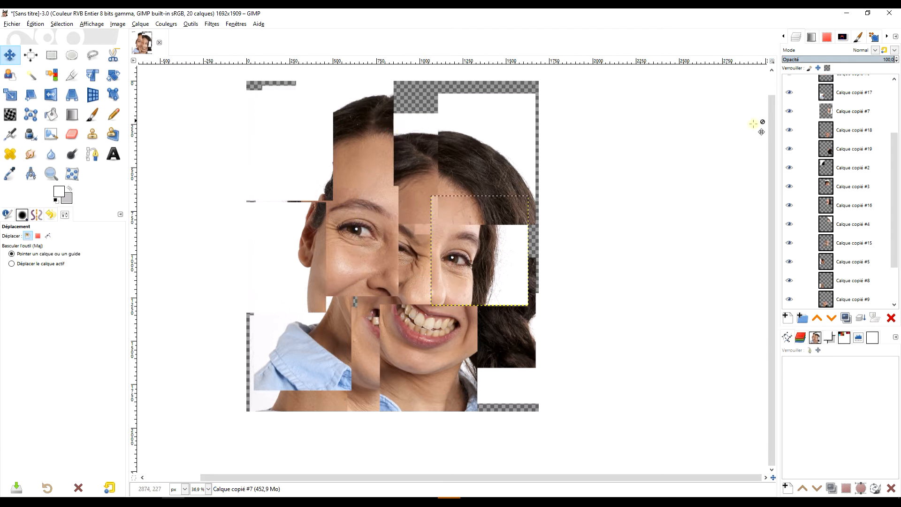
# - Reverse the order of the entire layer stack and restore it with a second reversal
pyautogui.click(143, 26)
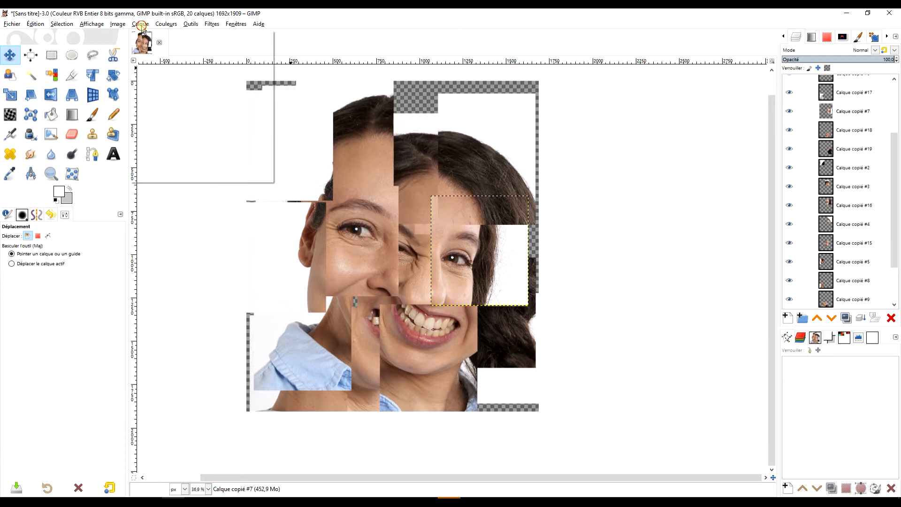
pyautogui.moveTo(201, 98)
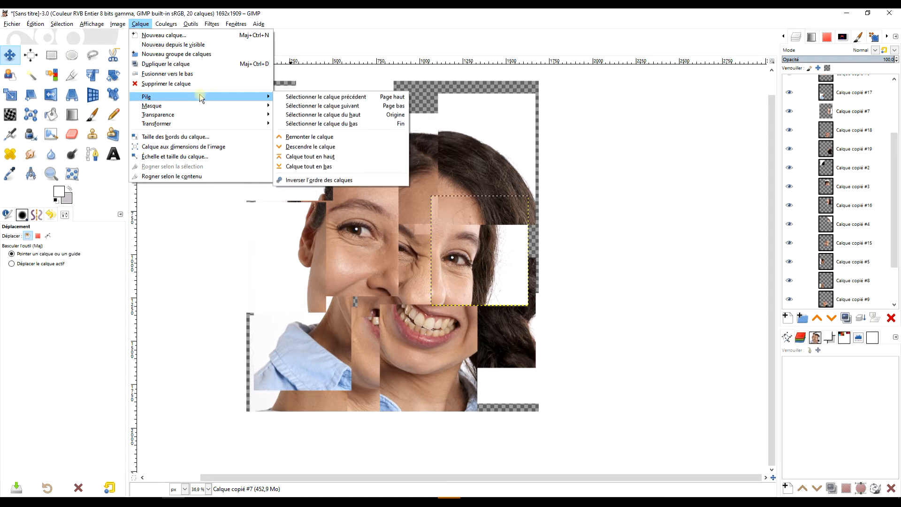
pyautogui.click(345, 181)
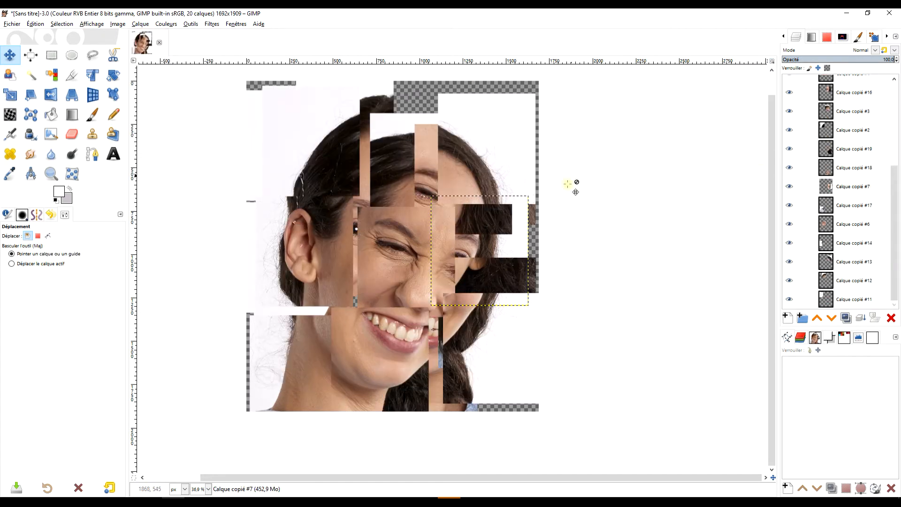
pyautogui.click(141, 25)
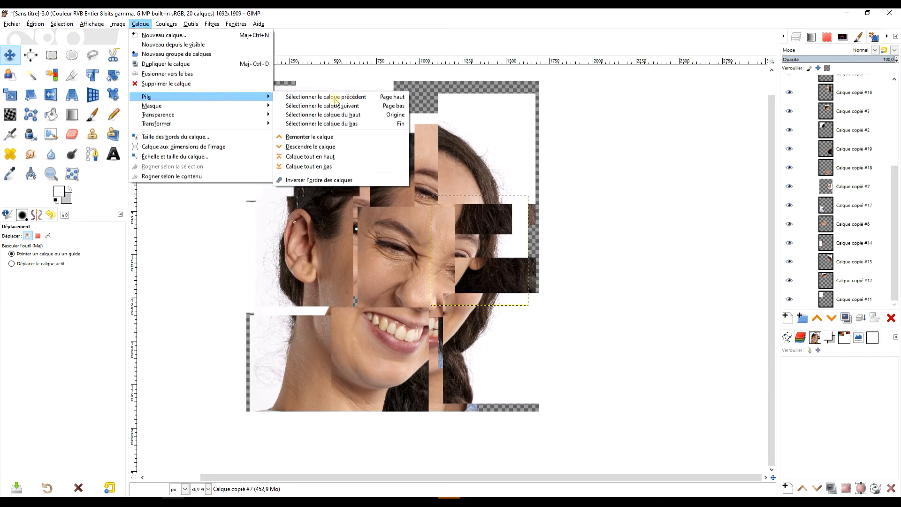
pyautogui.click(346, 180)
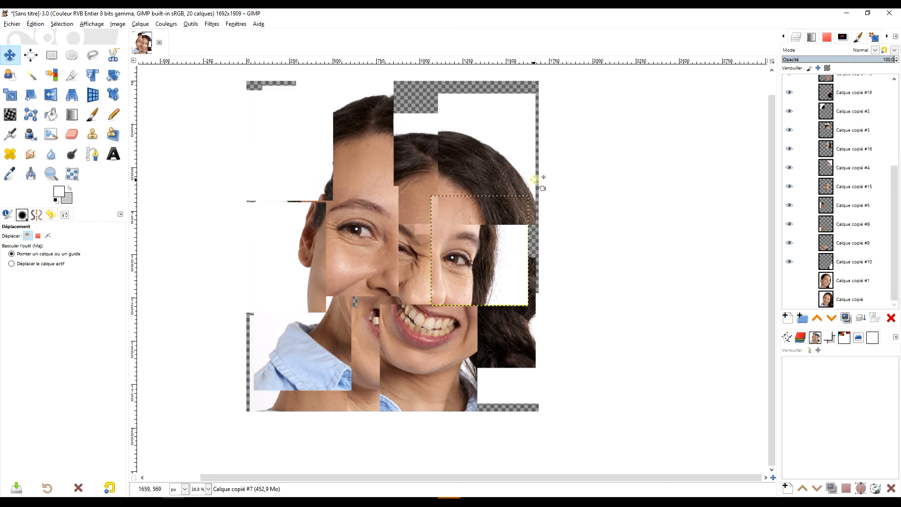
# - Reposition the central nose tile and the neck and mouth tiles in the lower-left part of the portrait
pyautogui.scroll(1, 551, 187)
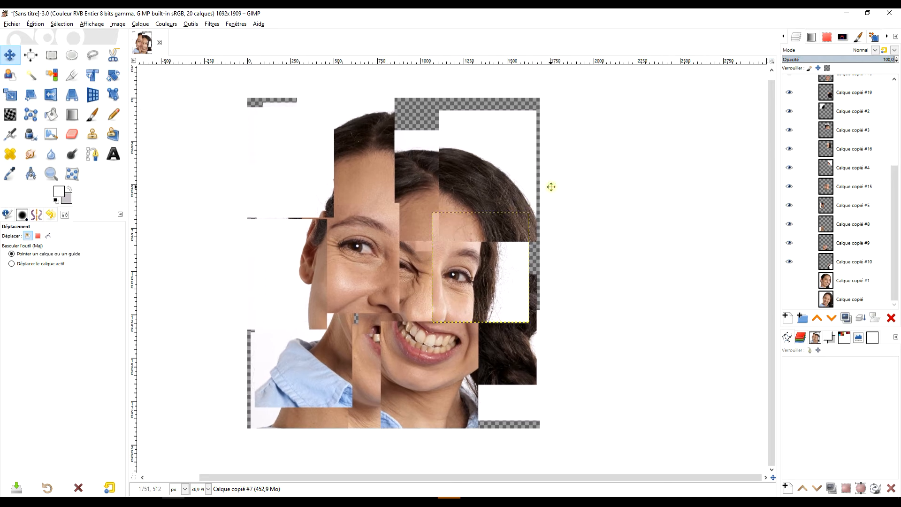
pyautogui.click(840, 283)
pyautogui.scroll(5, 866, 188)
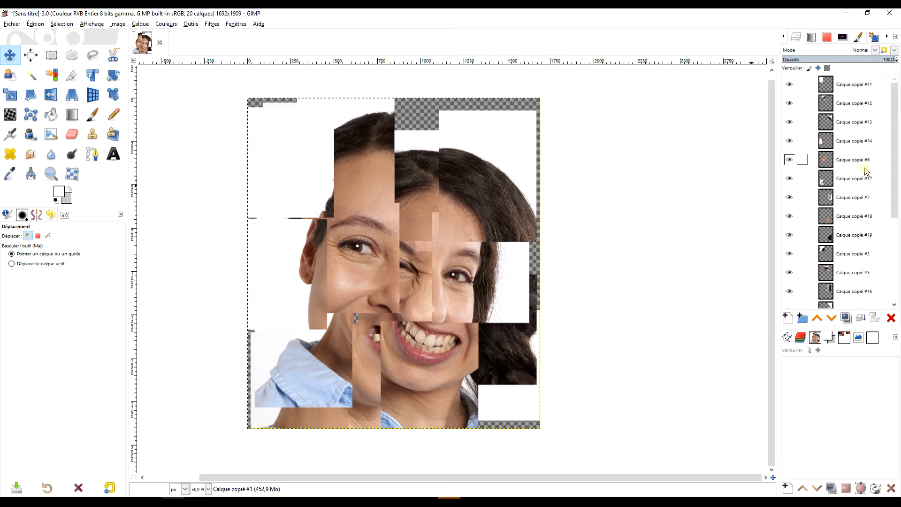
pyautogui.moveTo(423, 299); pyautogui.dragTo(409, 304)
pyautogui.moveTo(371, 355); pyautogui.dragTo(349, 365)
pyautogui.moveTo(420, 290)
pyautogui.mouseDown()
pyautogui.moveTo(429, 289)
pyautogui.moveTo(420, 300)
pyautogui.mouseUp()
pyautogui.moveTo(371, 367); pyautogui.dragTo(373, 360)
# - Raise Calque copié #9 above Calque copié #15 in the layer stack
pyautogui.click(848, 266)
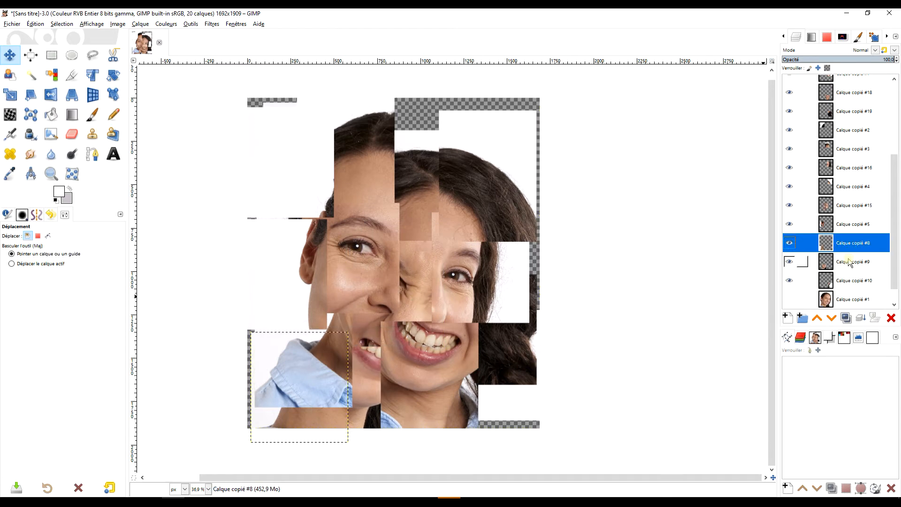
pyautogui.click(817, 319)
pyautogui.click(817, 319)
pyautogui.click(817, 319)
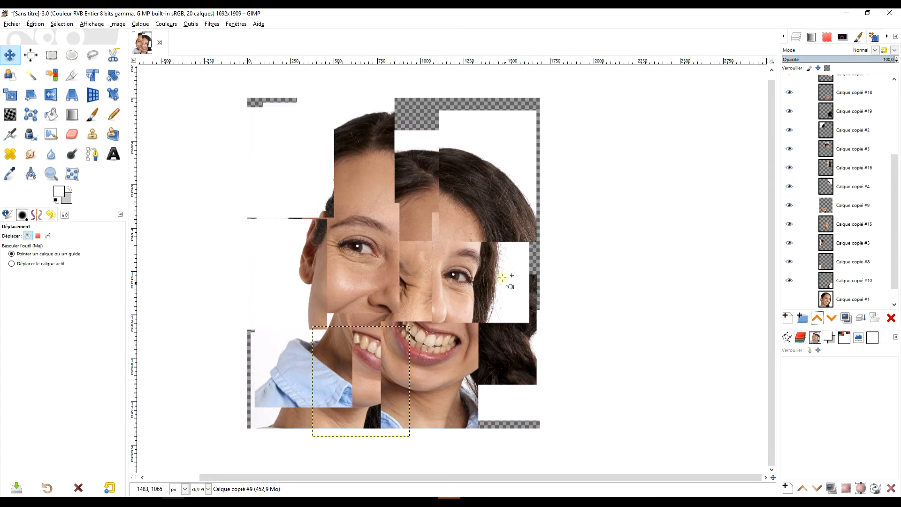
# - Add a white background layer named fond directly beneath Calque copié #10
pyautogui.scroll(-1, 844, 270)
pyautogui.click(841, 275)
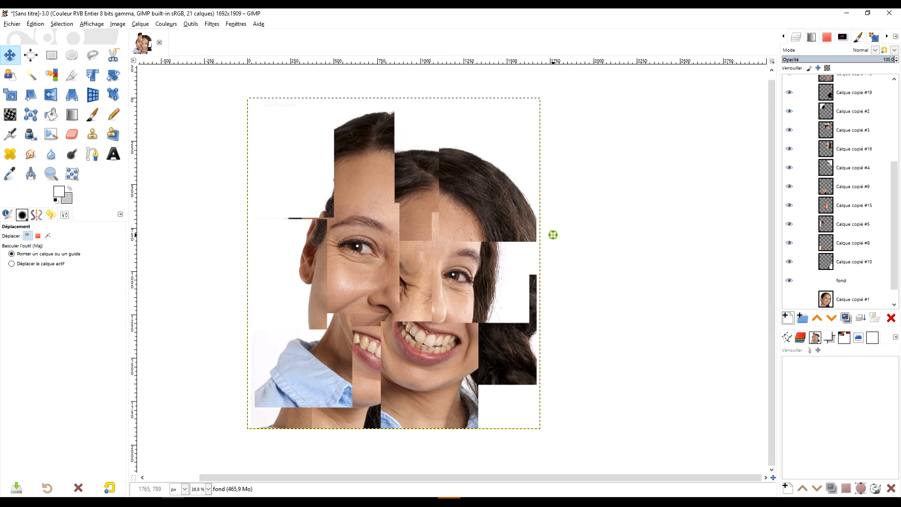
# - Crop the image to its full 1692 × 1909 px canvas, trimming tile parts that extend beyond the edges
pyautogui.moveTo(553, 235); pyautogui.dragTo(537, 226)
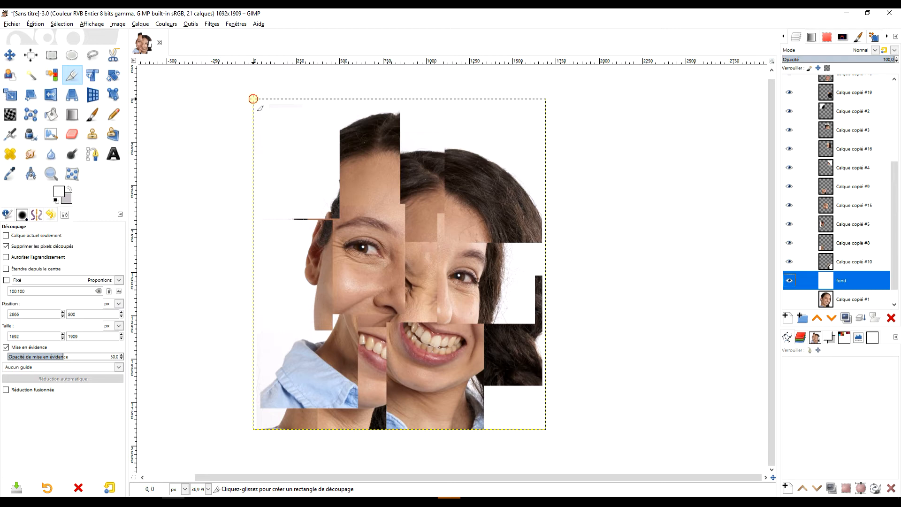
pyautogui.moveTo(253, 99); pyautogui.dragTo(567, 483)
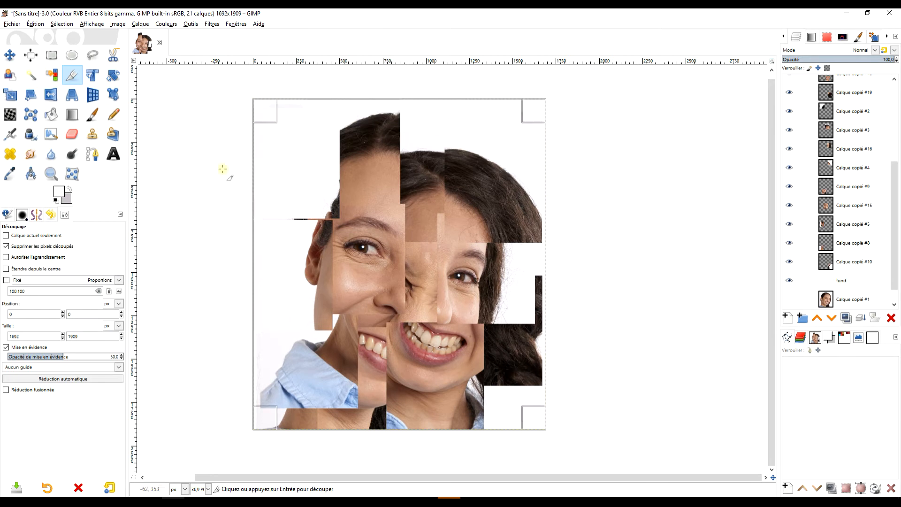
pyautogui.click(401, 234)
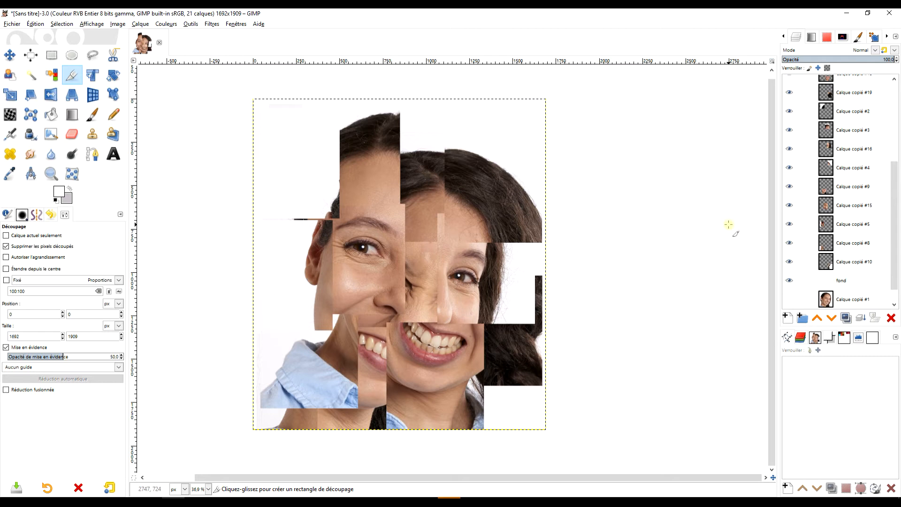
# - Scale the fond layer to 105 percent about its centre with proportions kept, and fit the canvas to the layers
pyautogui.click(841, 280)
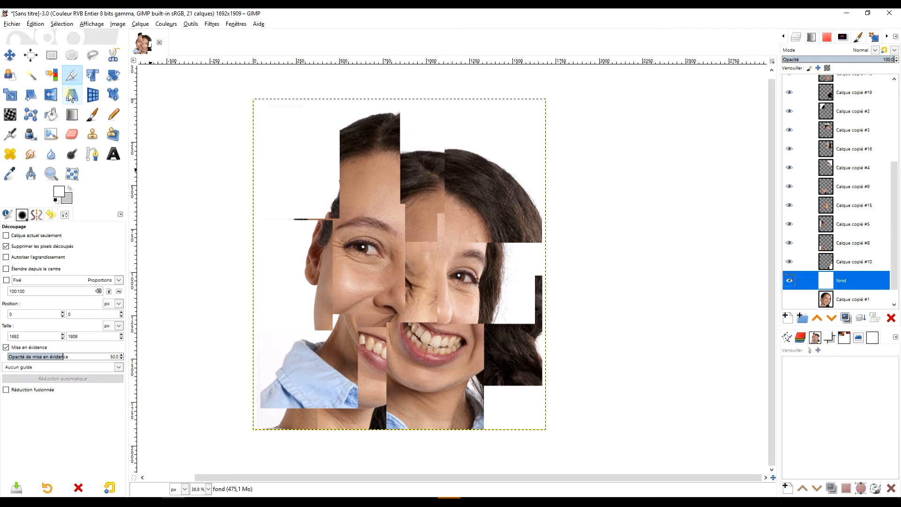
pyautogui.click(10, 95)
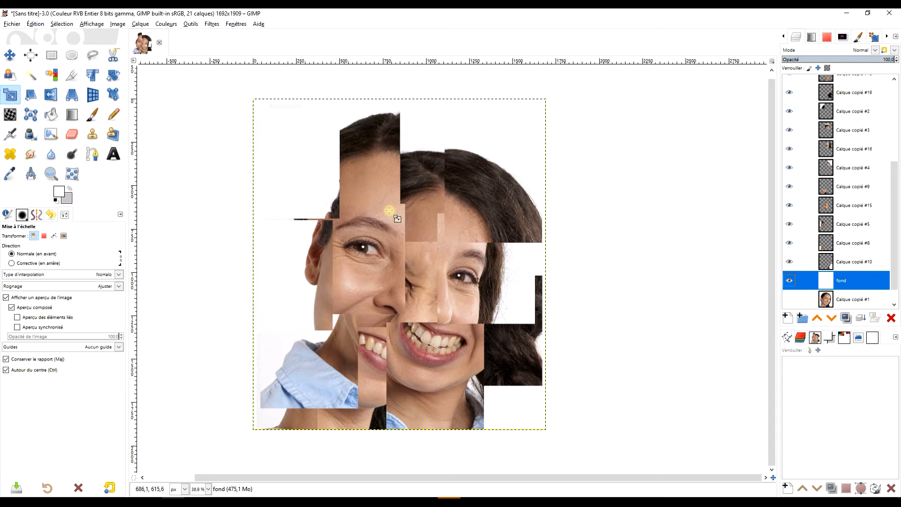
pyautogui.click(399, 252)
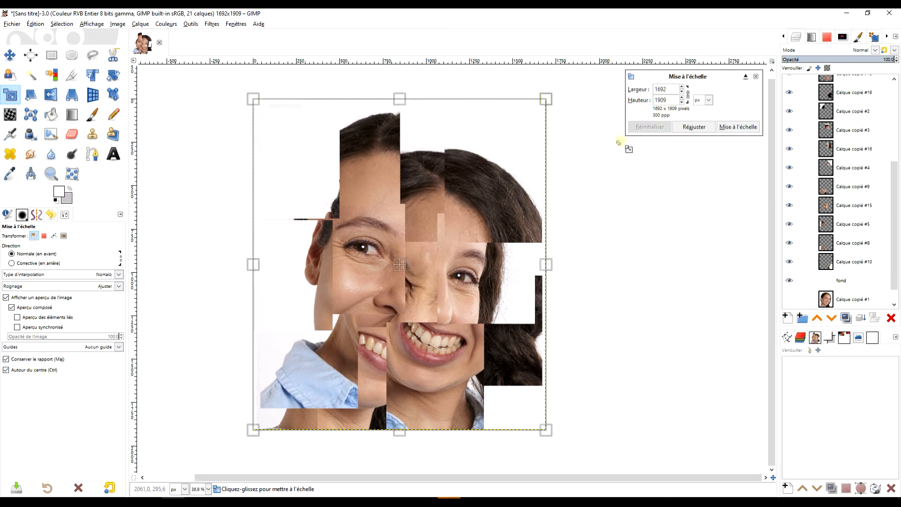
pyautogui.click(711, 99)
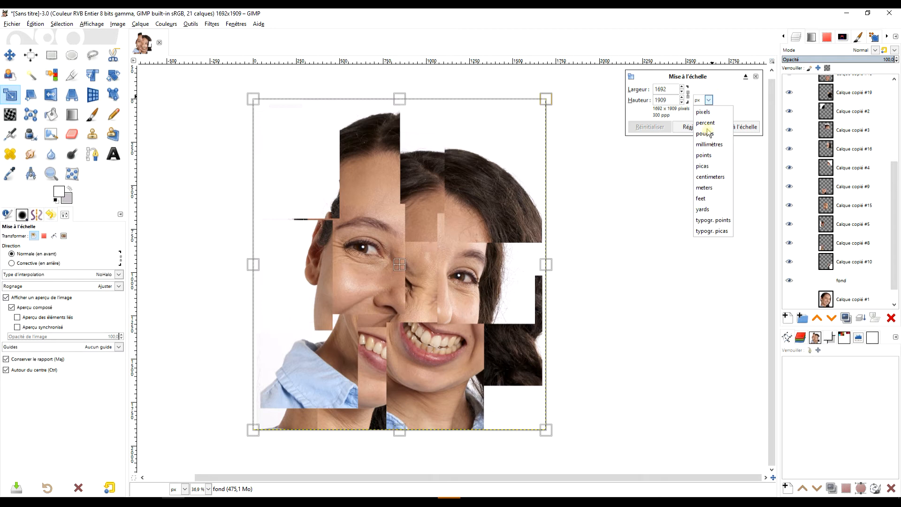
pyautogui.click(710, 115)
pyautogui.click(709, 100)
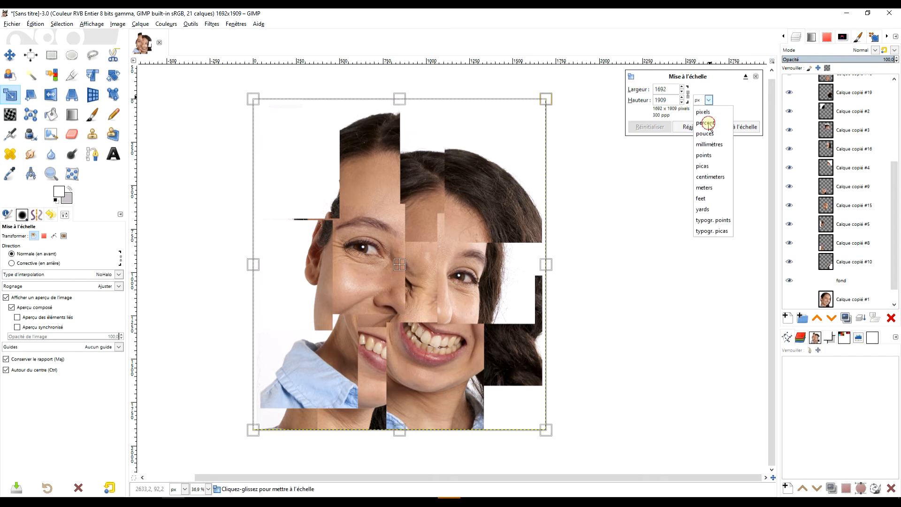
pyautogui.click(708, 123)
pyautogui.moveTo(674, 88); pyautogui.dragTo(576, 62)
pyautogui.write('105')
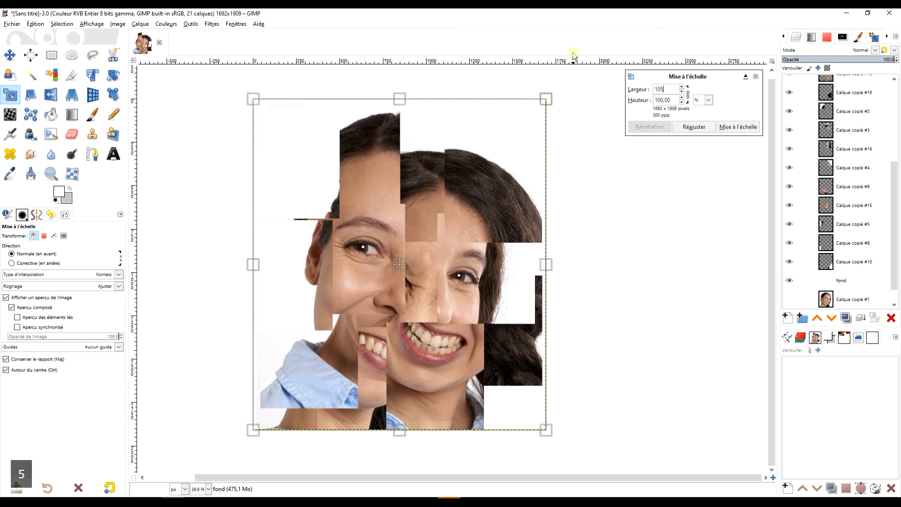
pyautogui.press('Tab')
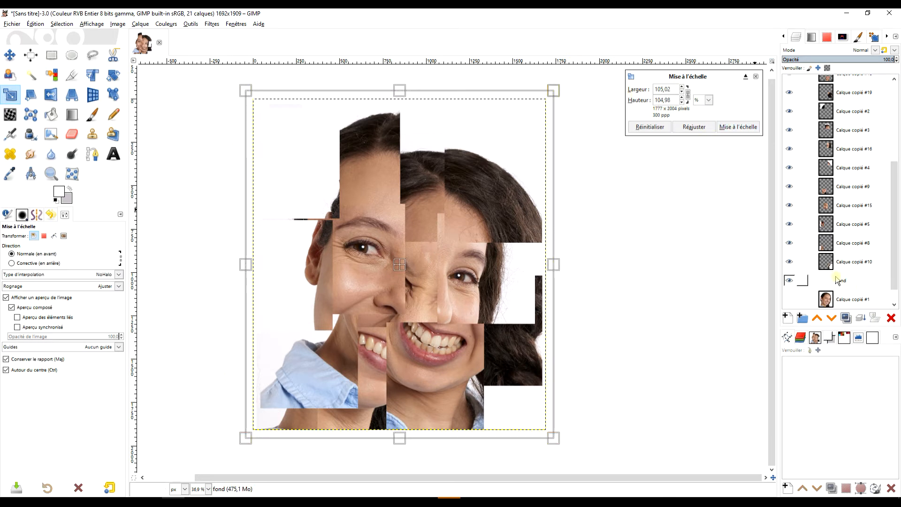
pyautogui.click(737, 127)
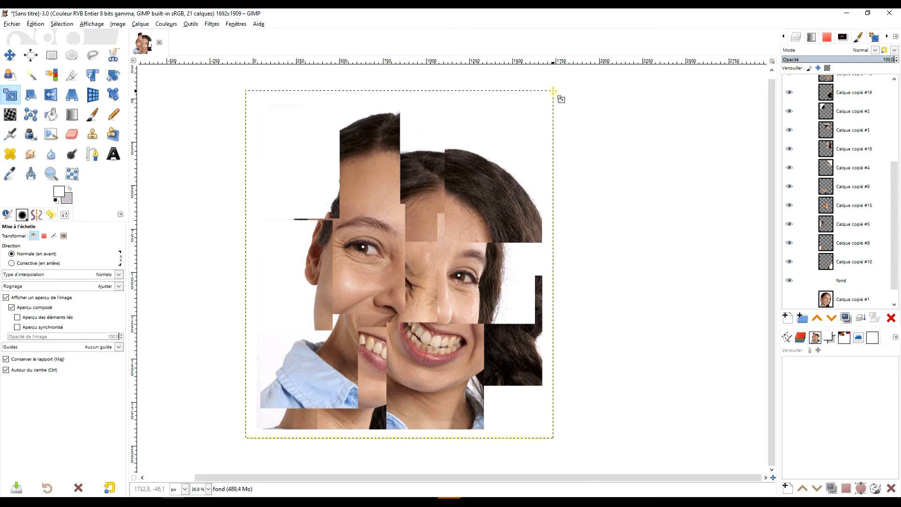
pyautogui.click(118, 24)
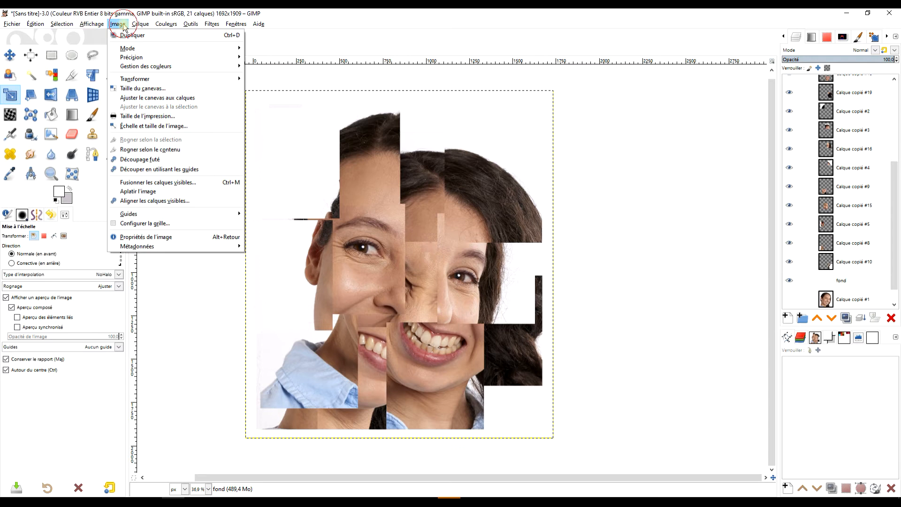
pyautogui.click(178, 99)
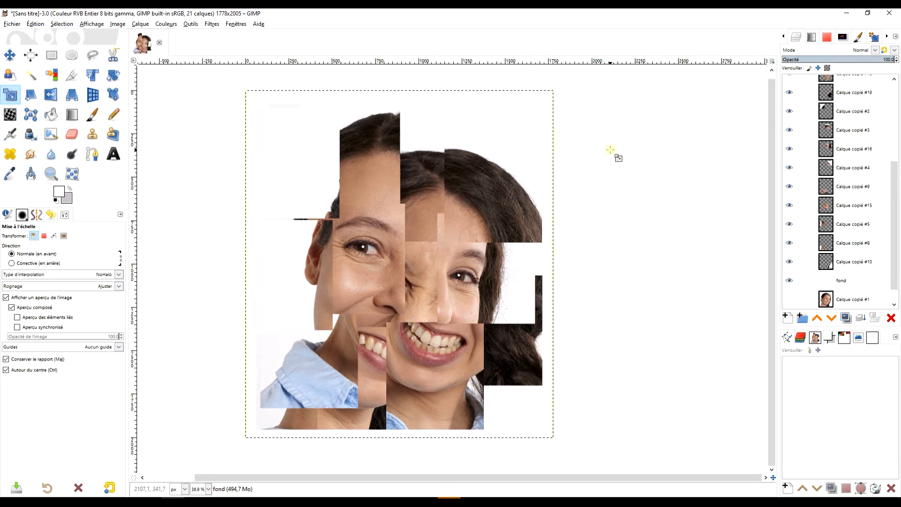
# - Lower Calque copié #11 beneath Calque copié #14 and shift the Calque copié #12 hair tile down and to the right
pyautogui.scroll(5, 881, 171)
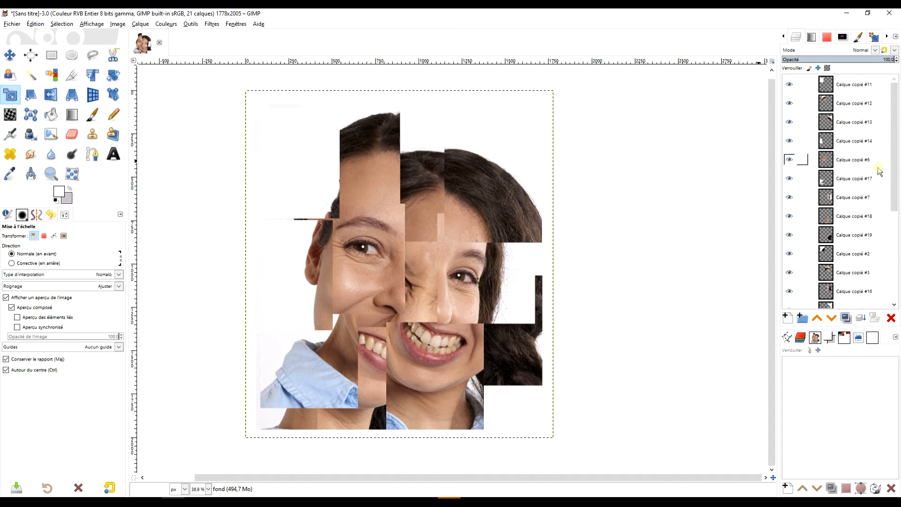
pyautogui.click(861, 89)
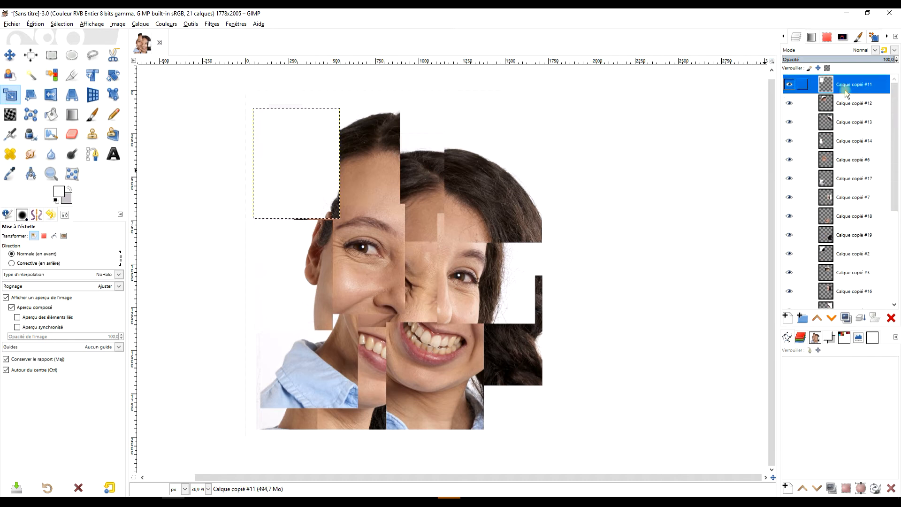
pyautogui.moveTo(361, 153); pyautogui.dragTo(361, 167)
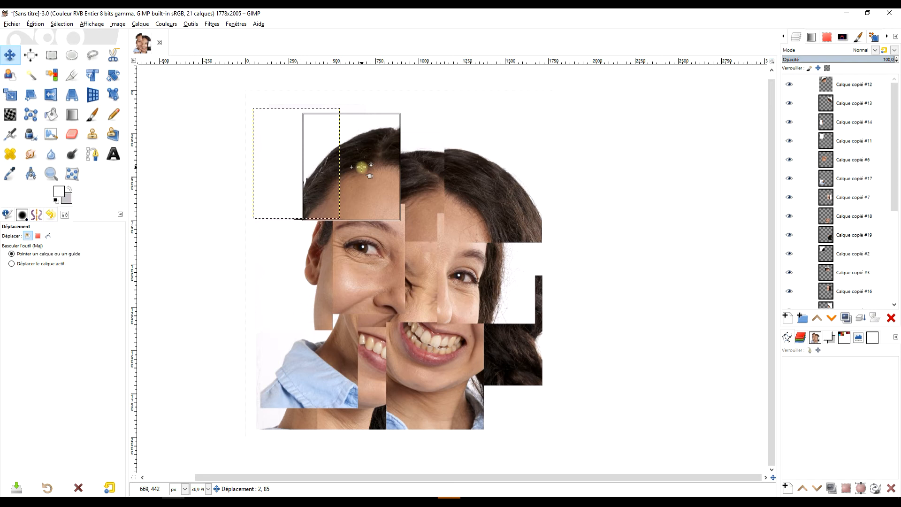
pyautogui.moveTo(361, 167); pyautogui.dragTo(374, 168)
pyautogui.moveTo(424, 189)
pyautogui.mouseDown()
pyautogui.moveTo(422, 175)
pyautogui.moveTo(421, 189)
pyautogui.mouseUp()
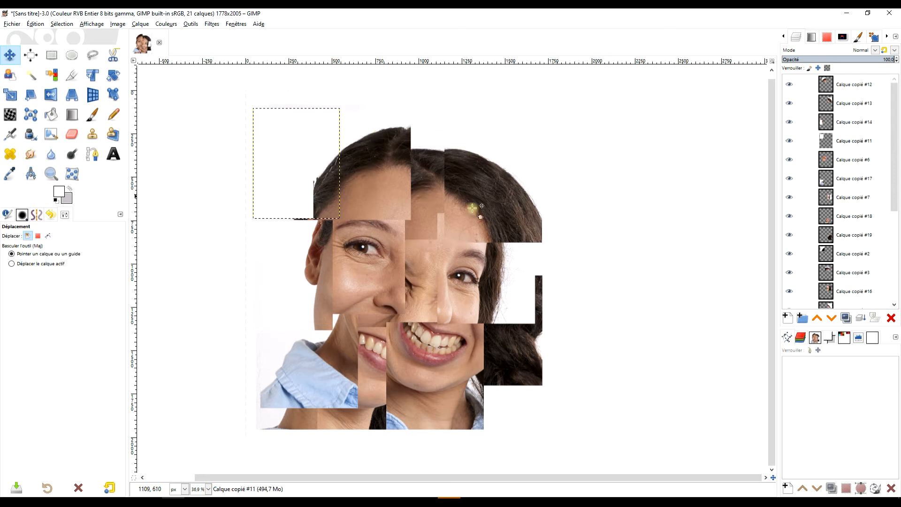
# - Raise Calque copié #3 above Calque copié #6 in the layer stack
pyautogui.click(808, 273)
pyautogui.click(817, 318)
pyautogui.click(817, 318)
pyautogui.click(818, 318)
pyautogui.click(817, 318)
pyautogui.click(818, 318)
pyautogui.click(817, 319)
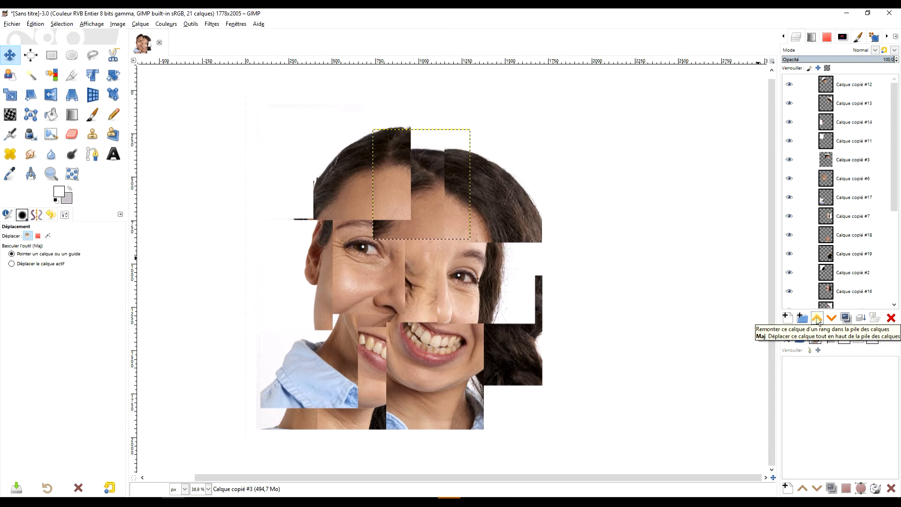
# - Move the top hair tile Calque copié #3 upward and nudge the surrounding hair, forehead and nose tiles to align the face
pyautogui.moveTo(430, 217); pyautogui.dragTo(437, 199)
pyautogui.moveTo(496, 213)
pyautogui.mouseDown()
pyautogui.moveTo(482, 215)
pyautogui.moveTo(499, 213)
pyautogui.mouseUp()
pyautogui.moveTo(433, 233); pyautogui.dragTo(416, 227)
pyautogui.moveTo(419, 281)
pyautogui.mouseDown()
pyautogui.moveTo(414, 287)
pyautogui.moveTo(414, 271)
pyautogui.mouseUp()
pyautogui.moveTo(337, 194); pyautogui.dragTo(338, 201)
pyautogui.moveTo(290, 202); pyautogui.dragTo(294, 207)
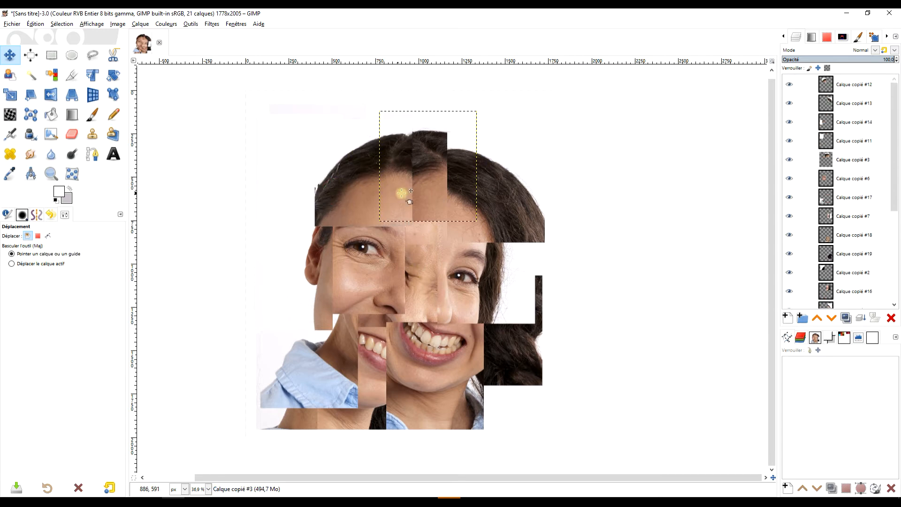
pyautogui.click(425, 268)
pyautogui.moveTo(379, 266); pyautogui.dragTo(379, 265)
# - Start a drop shadow on the top tile layer, Calque copié #12, with linked X and Y offsets of 16.790
pyautogui.scroll(3, 845, 188)
pyautogui.click(855, 85)
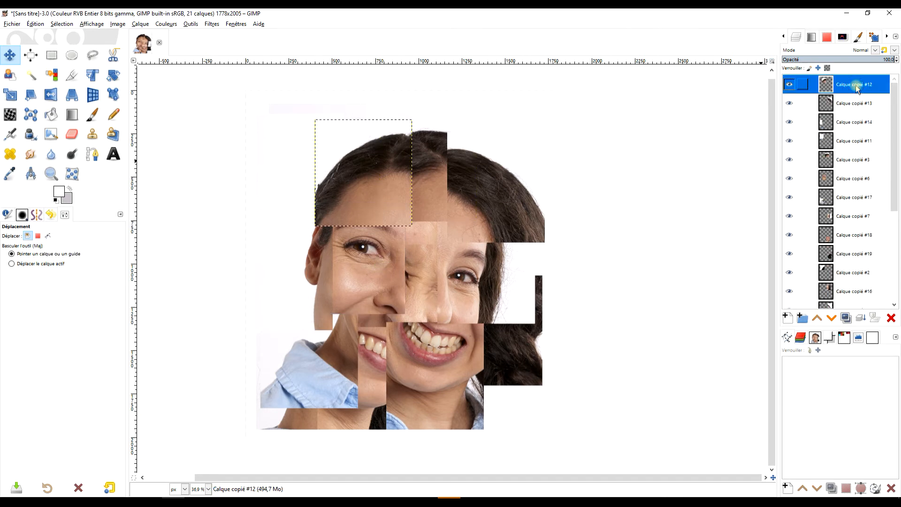
pyautogui.click(211, 24)
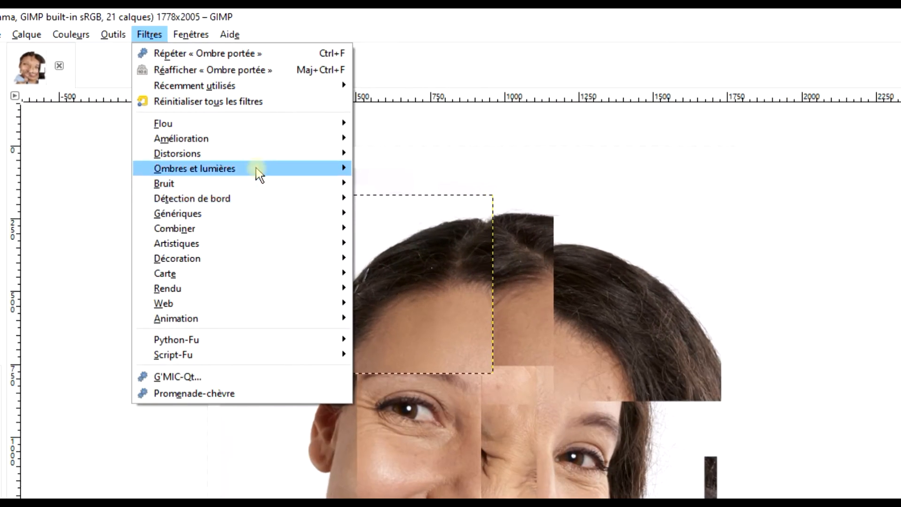
pyautogui.moveTo(299, 112)
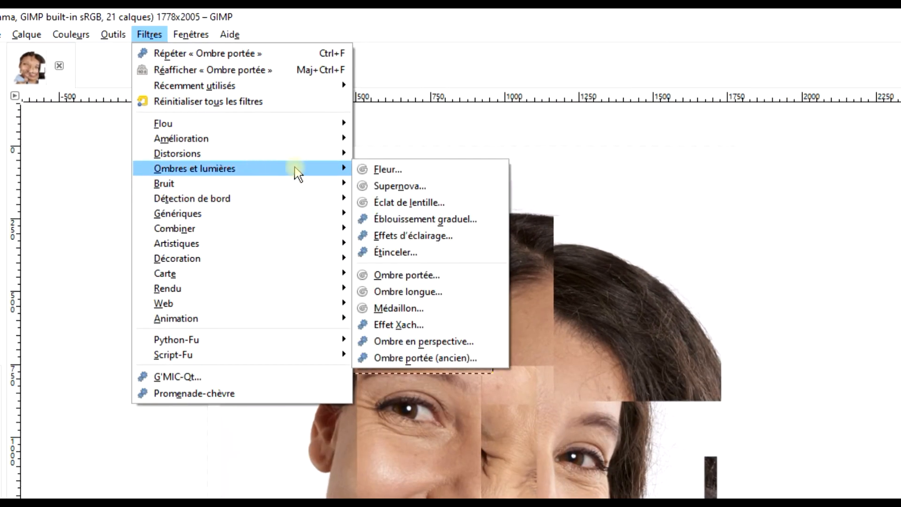
pyautogui.click(459, 276)
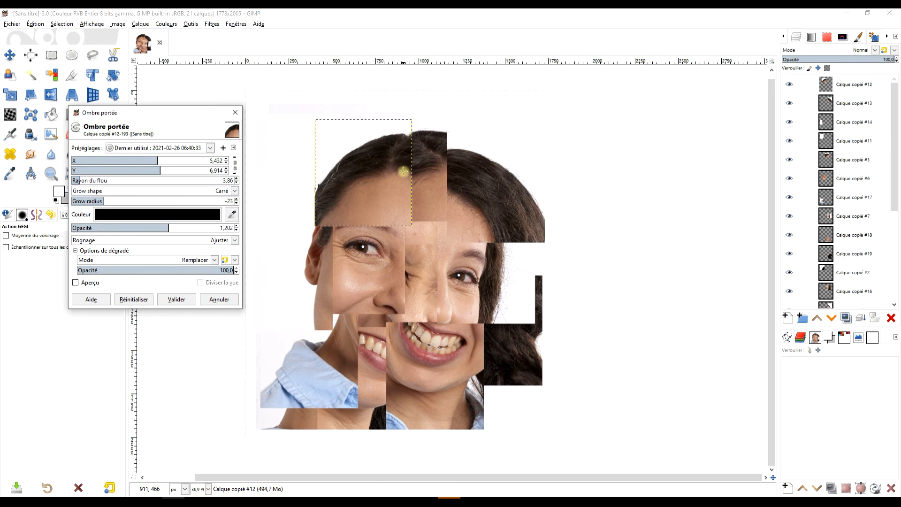
pyautogui.click(158, 160)
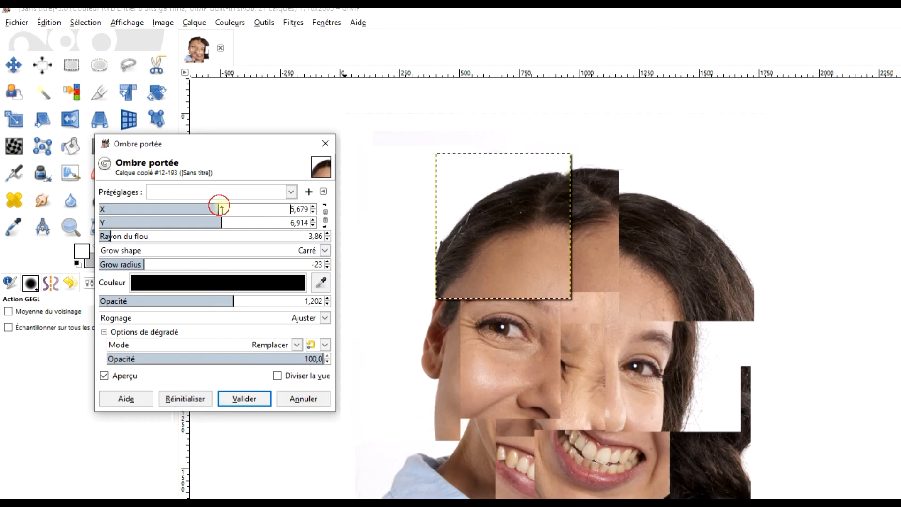
pyautogui.moveTo(159, 159)
pyautogui.mouseDown()
pyautogui.moveTo(177, 159)
pyautogui.moveTo(171, 167)
pyautogui.mouseUp()
pyautogui.moveTo(221, 222); pyautogui.dragTo(249, 225)
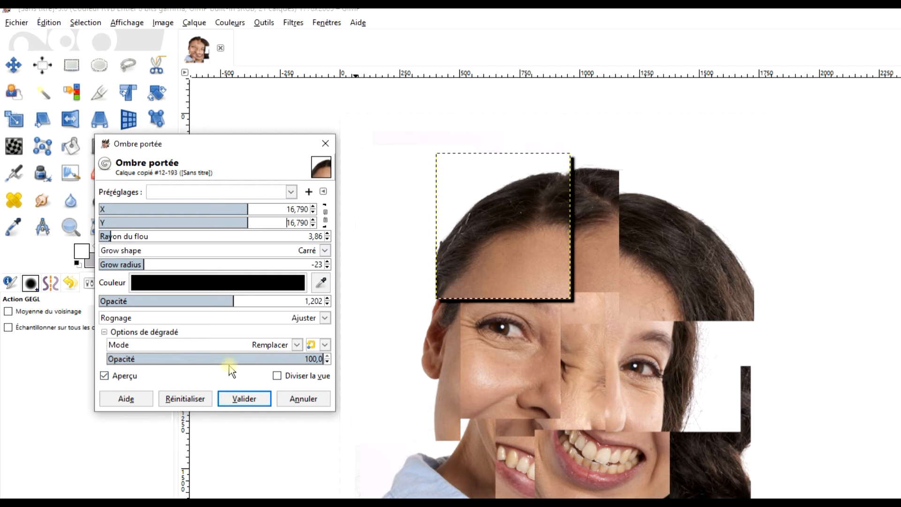
# - Try a blend opacity of 74.6 and a grow radius of -13 for the shadow, and check the available grow shapes
pyautogui.moveTo(288, 360)
pyautogui.mouseDown()
pyautogui.moveTo(258, 361)
pyautogui.moveTo(271, 361)
pyautogui.mouseUp()
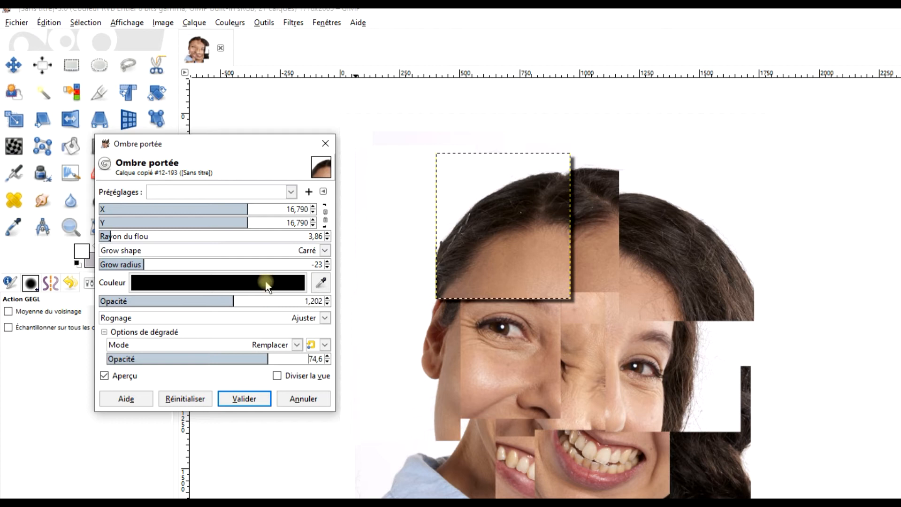
pyautogui.moveTo(142, 265); pyautogui.dragTo(156, 265)
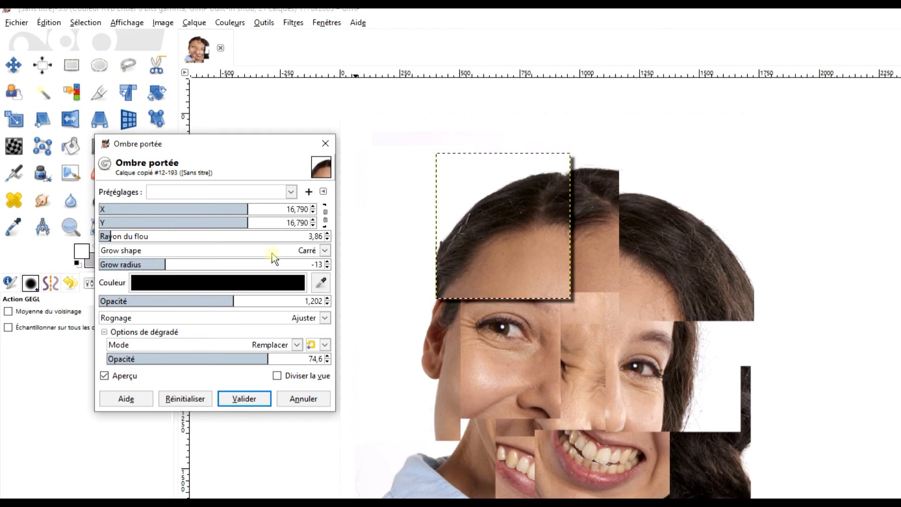
pyautogui.click(311, 251)
pyautogui.click(268, 265)
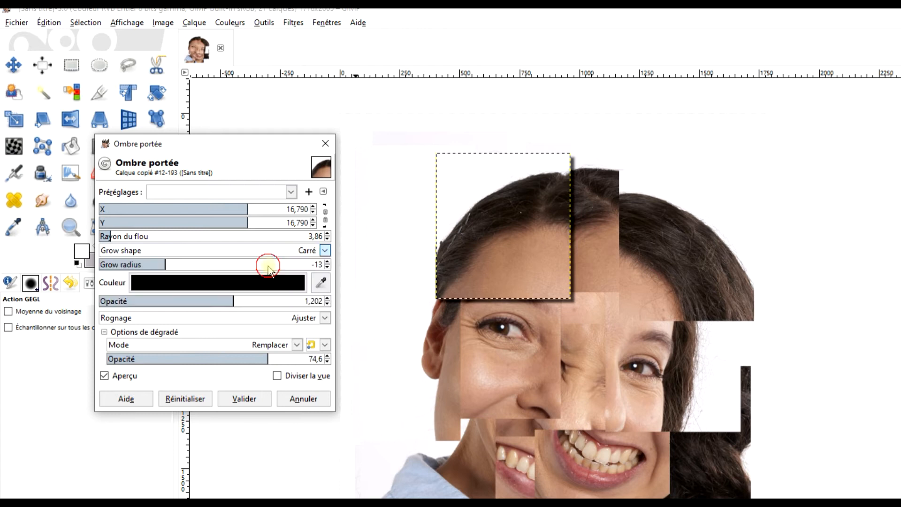
pyautogui.click(189, 250)
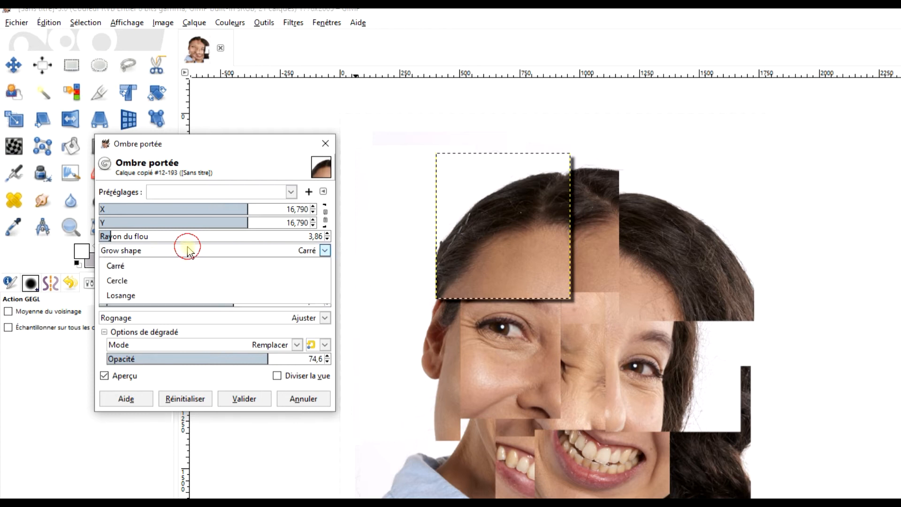
pyautogui.click(169, 228)
# - Set the shadow's blur radius to 15.50, grow radius to -22, blend opacity to 100 and X offset to 20, and apply it
pyautogui.moveTo(113, 237)
pyautogui.mouseDown()
pyautogui.moveTo(140, 234)
pyautogui.moveTo(116, 237)
pyautogui.moveTo(124, 239)
pyautogui.mouseUp()
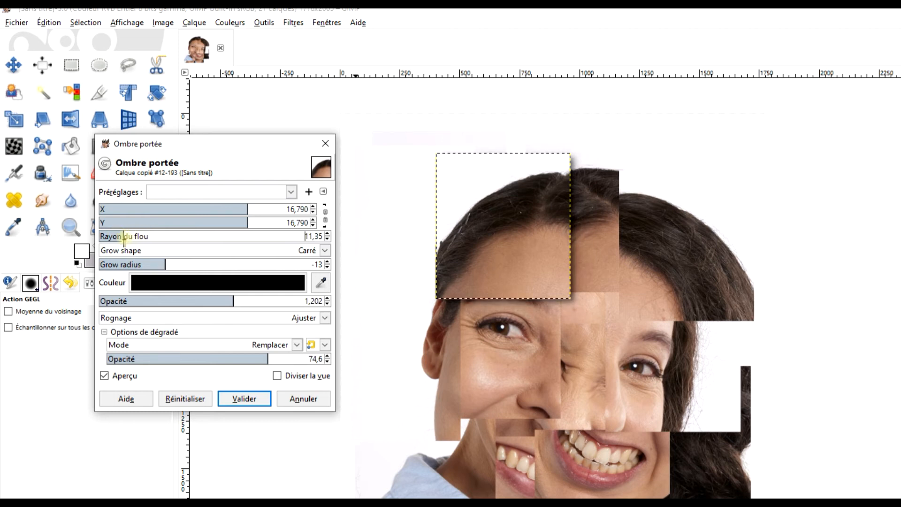
pyautogui.moveTo(164, 264); pyautogui.dragTo(146, 266)
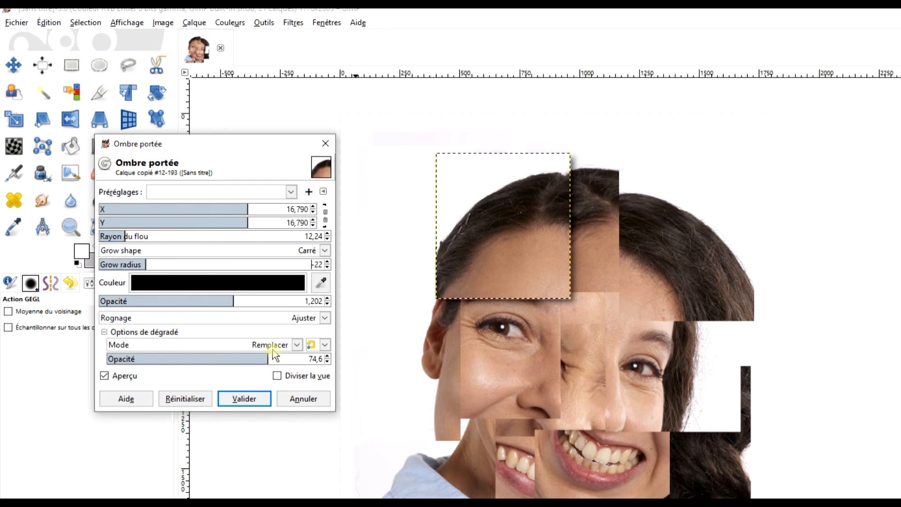
pyautogui.moveTo(266, 359); pyautogui.dragTo(329, 358)
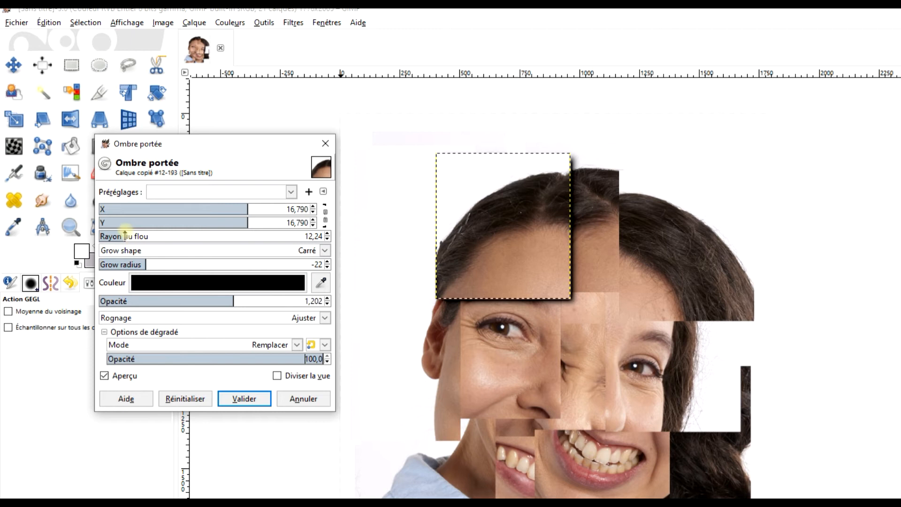
pyautogui.moveTo(125, 231); pyautogui.dragTo(130, 237)
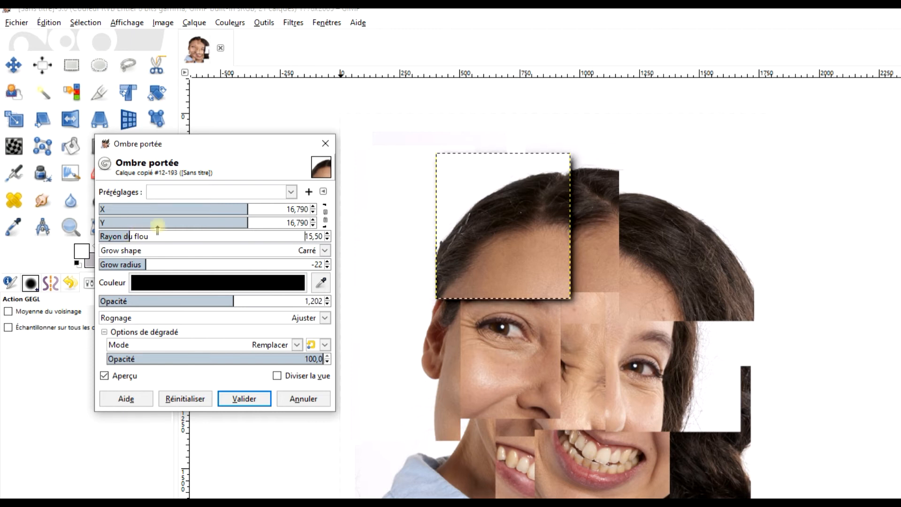
pyautogui.moveTo(250, 209); pyautogui.dragTo(256, 209)
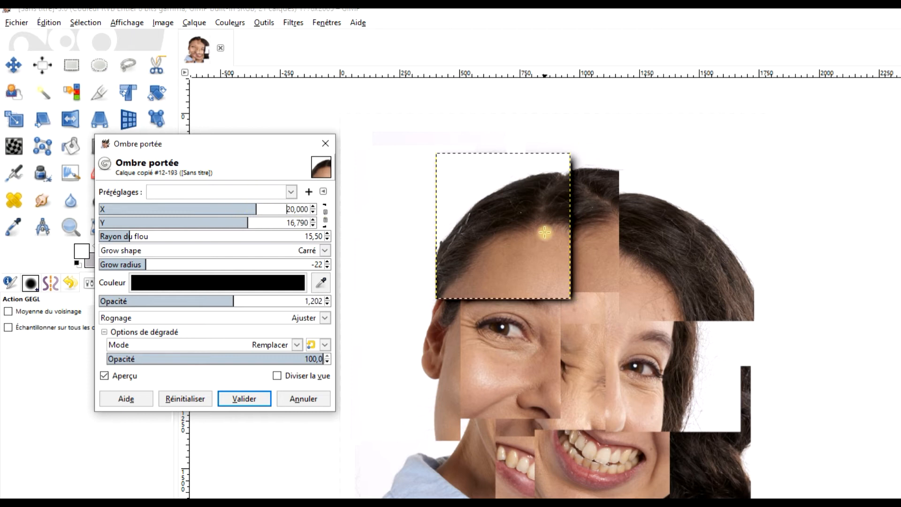
pyautogui.click(244, 399)
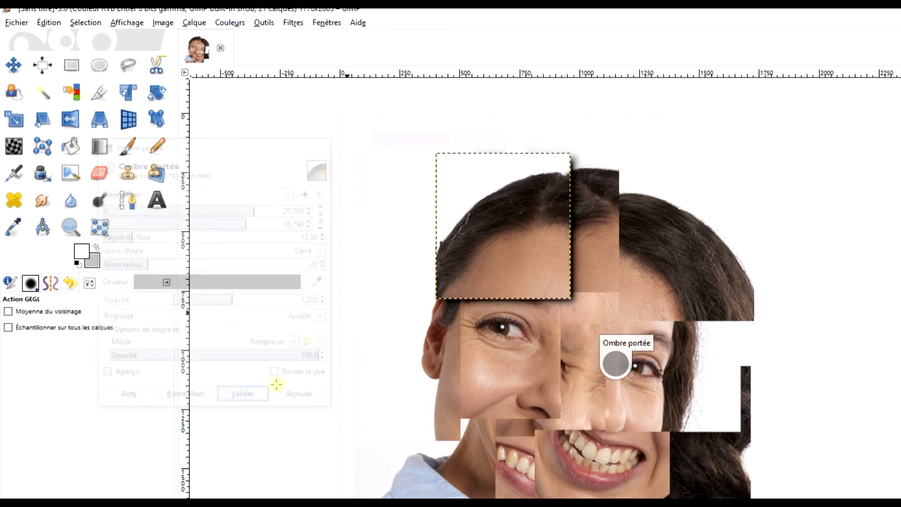
# - Repeat the same drop shadow on each tile layer from Calque copié #13 down to Calque copié #2
pyautogui.press('pagedown')
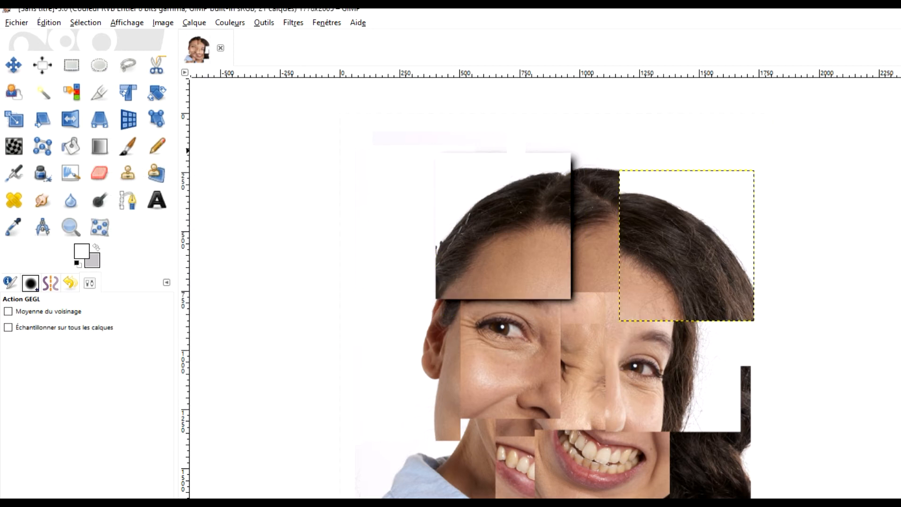
pyautogui.click(295, 23)
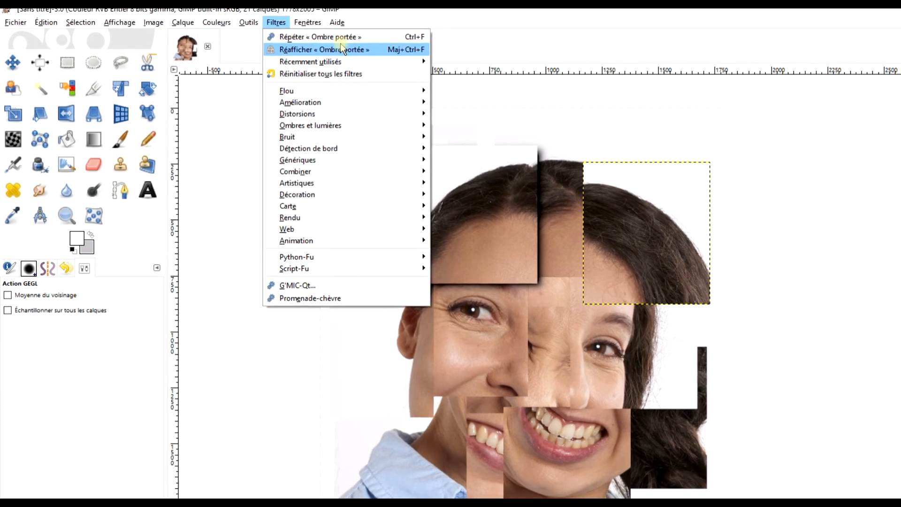
pyautogui.click(319, 37)
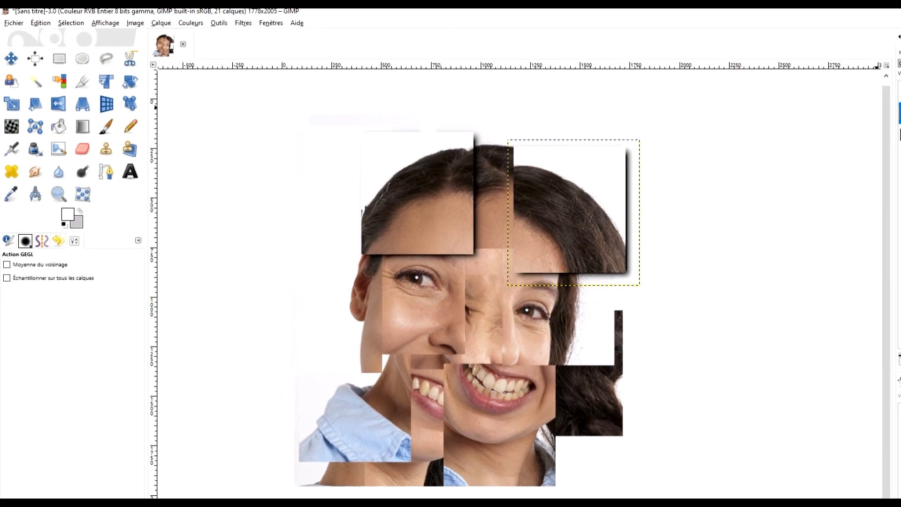
pyautogui.click(891, 133)
pyautogui.hotkey('ctrl', 'f')
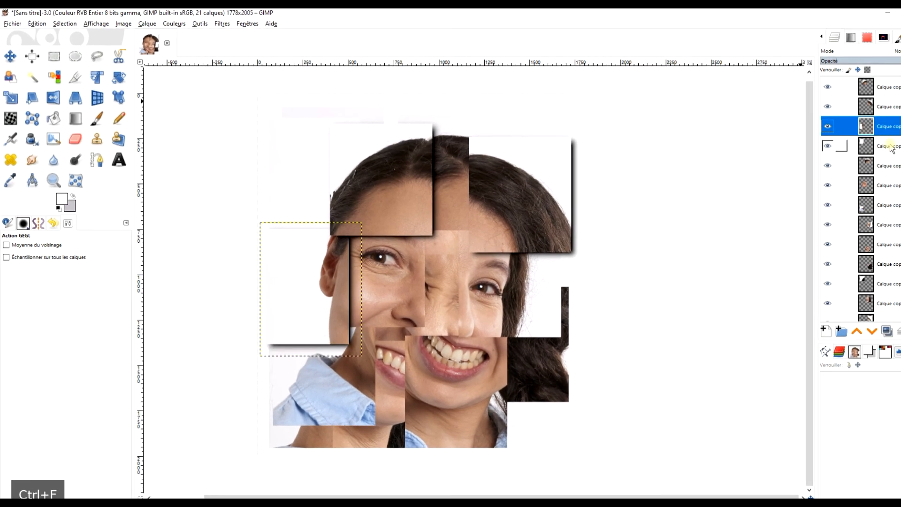
pyautogui.click(890, 148)
pyautogui.hotkey('ctrl', 'f')
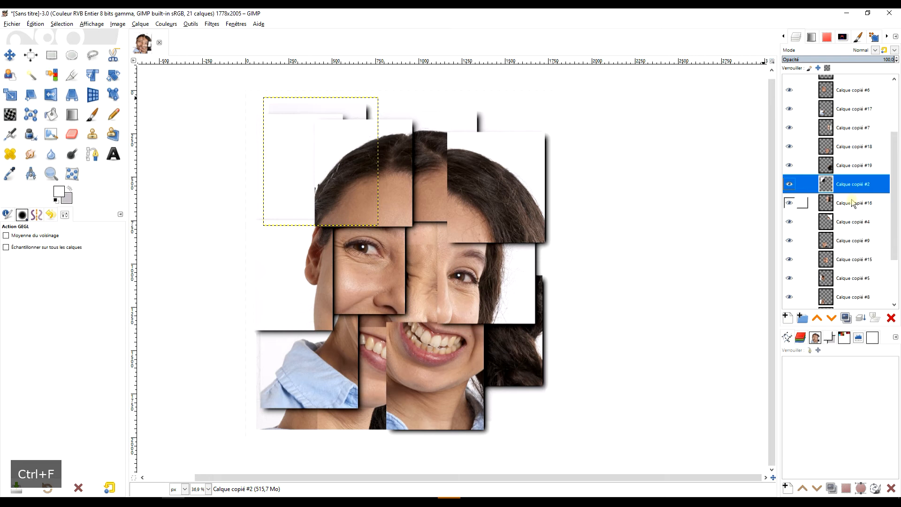
# - Repeat the drop shadow on the tile layers Calque copié #16, #4 and #9
pyautogui.click(854, 203)
pyautogui.hotkey('ctrl', 'f')
pyautogui.click(852, 222)
pyautogui.hotkey('ctrl', 'f')
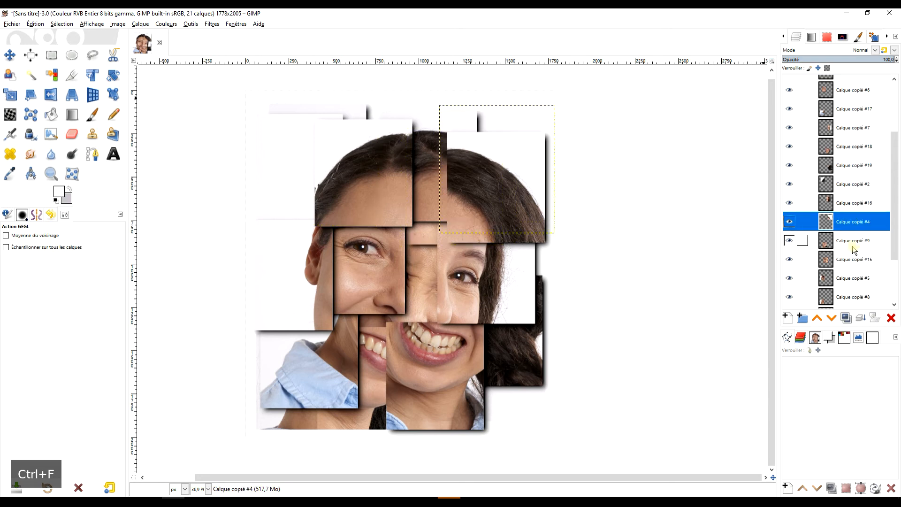
pyautogui.click(853, 241)
pyautogui.hotkey('ctrl', 'f')
# - Repeat the drop shadow on the last tile layers above fond: Calque copié #15, #5, #8 and #10
pyautogui.scroll(-3, 852, 245)
pyautogui.click(847, 201)
pyautogui.hotkey('ctrl', 'f')
pyautogui.click(850, 219)
pyautogui.hotkey('ctrl', 'f')
pyautogui.click(851, 238)
pyautogui.hotkey('ctrl', 'f')
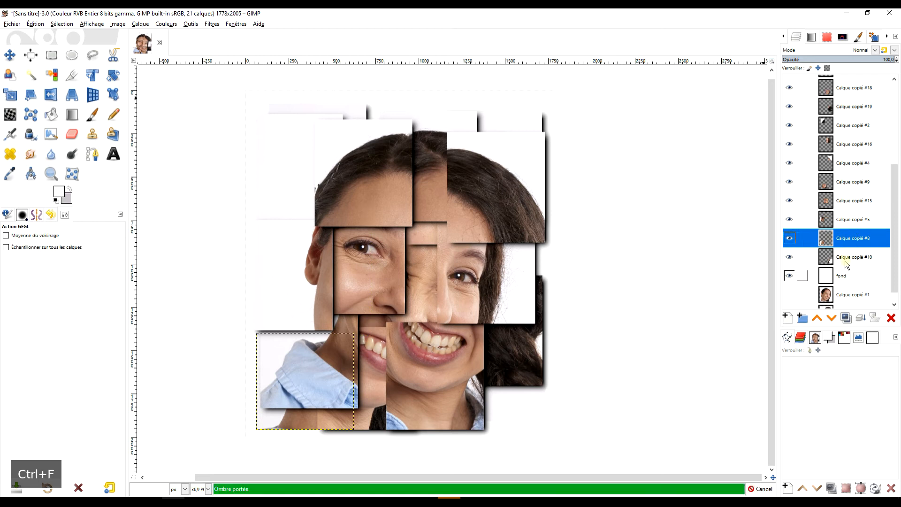
pyautogui.click(849, 256)
pyautogui.hotkey('ctrl', 'f')
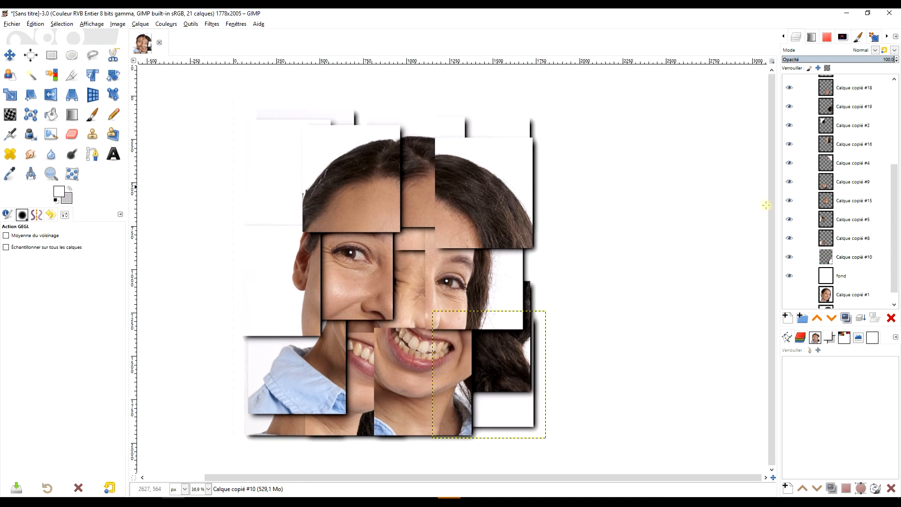
# - Create a new layer from the visible image above Calque copié #12
pyautogui.click(850, 276)
pyautogui.scroll(5, 856, 156)
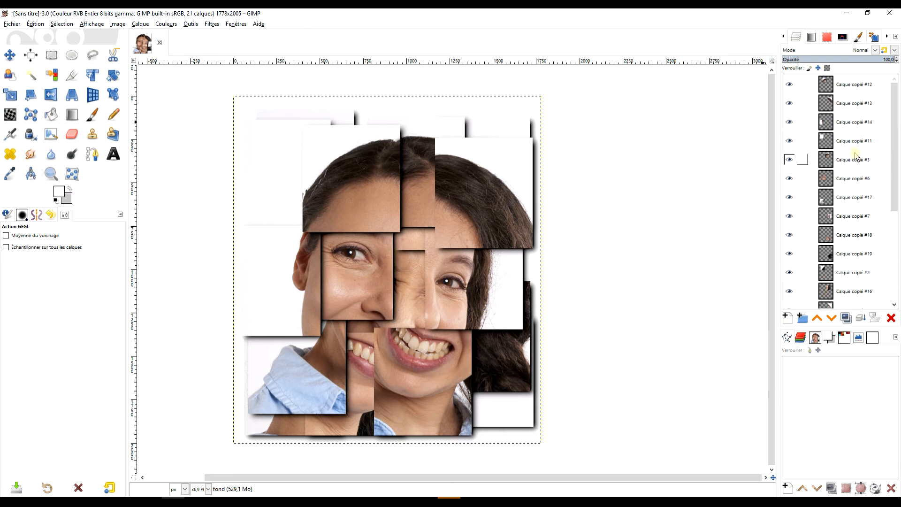
pyautogui.rightClick(834, 85)
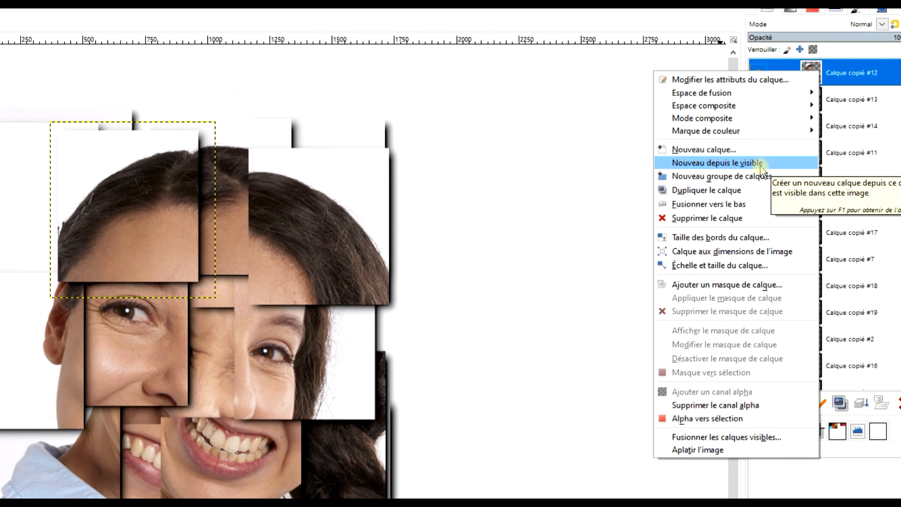
pyautogui.click(762, 168)
# - Save the project as an XCF file named "portraits morcellés" in the GIMP folder
pyautogui.click(12, 24)
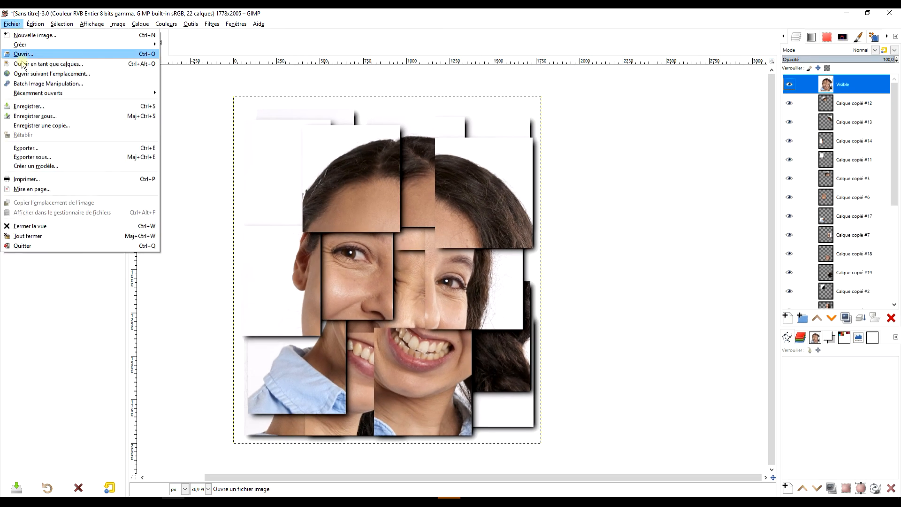
pyautogui.click(78, 117)
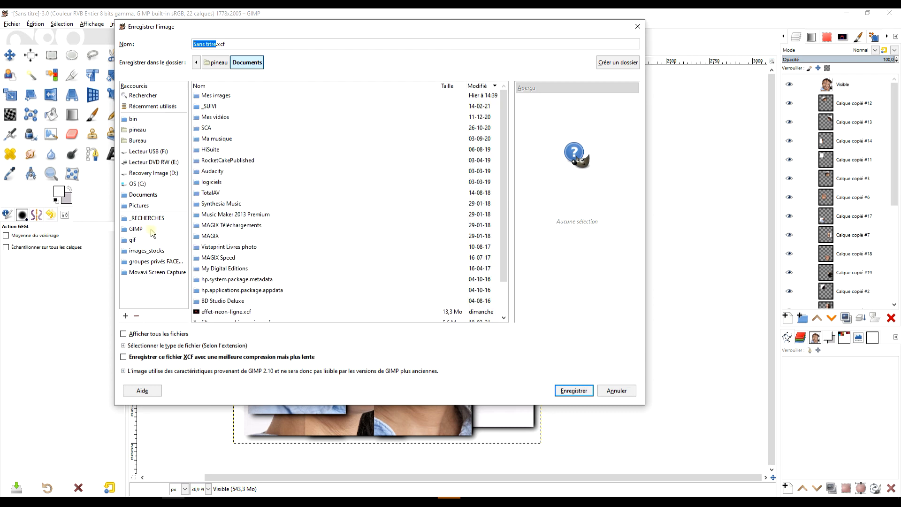
pyautogui.click(150, 230)
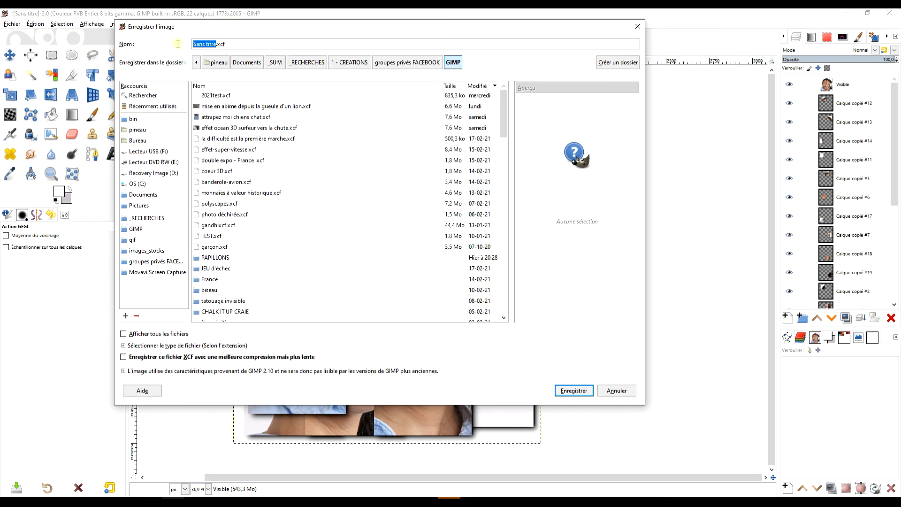
pyautogui.write('portrait')
pyautogui.press('BackSpace')
pyautogui.write('s morcellés')
pyautogui.click(578, 393)
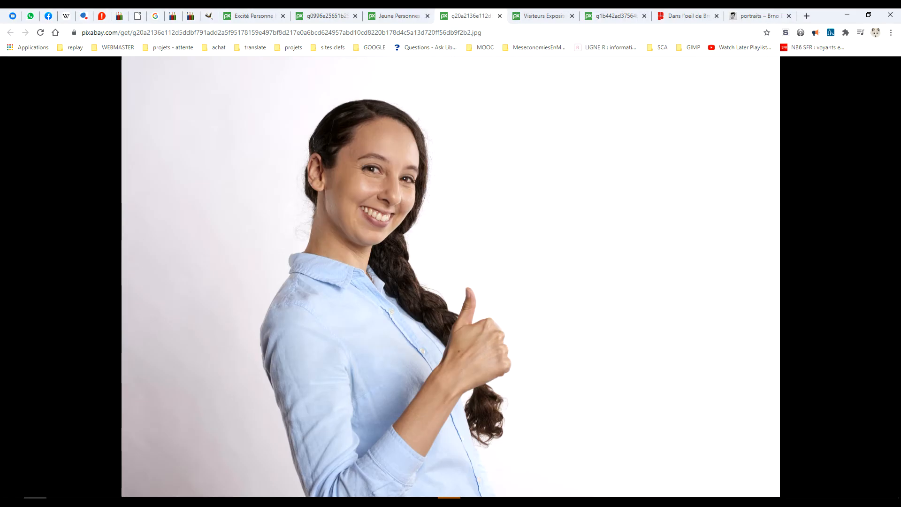
# - Like the Pixabay photo of museum visitors on a bench and copy its full-size image in the browser
pyautogui.click(535, 17)
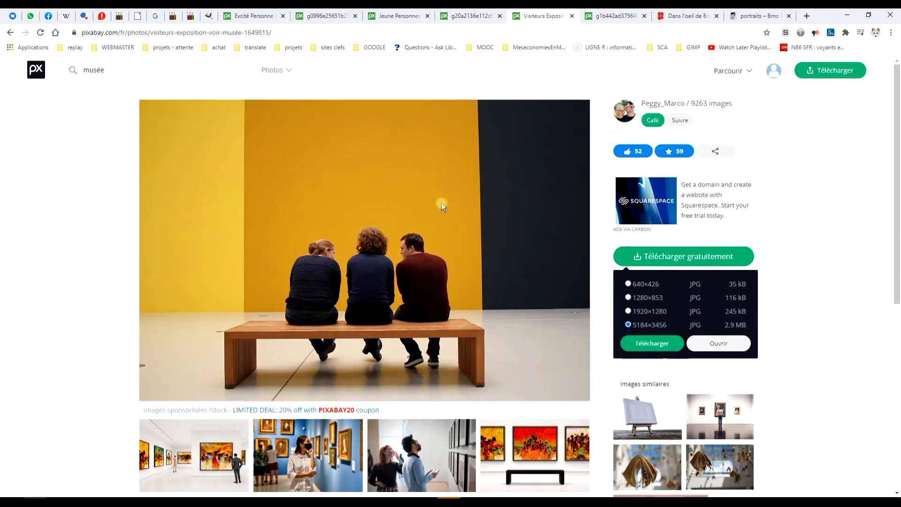
pyautogui.click(630, 153)
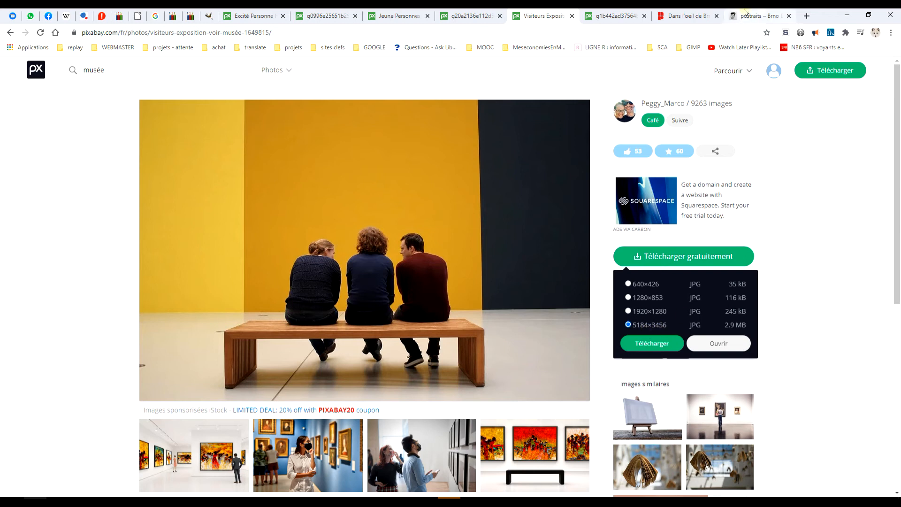
pyautogui.click(602, 17)
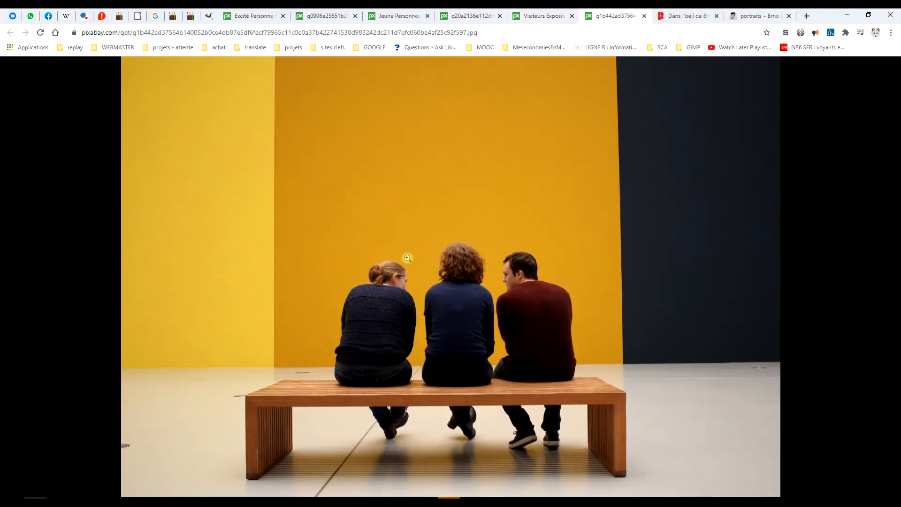
pyautogui.rightClick(390, 165)
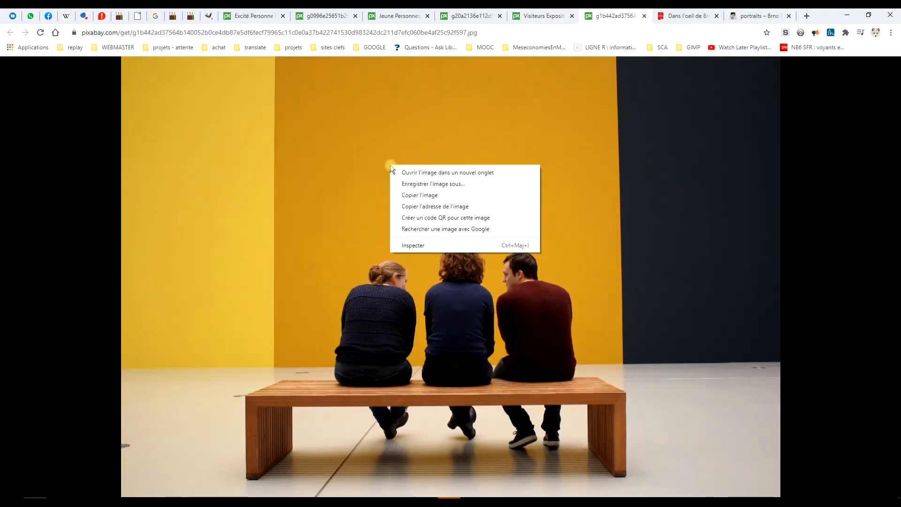
pyautogui.click(411, 195)
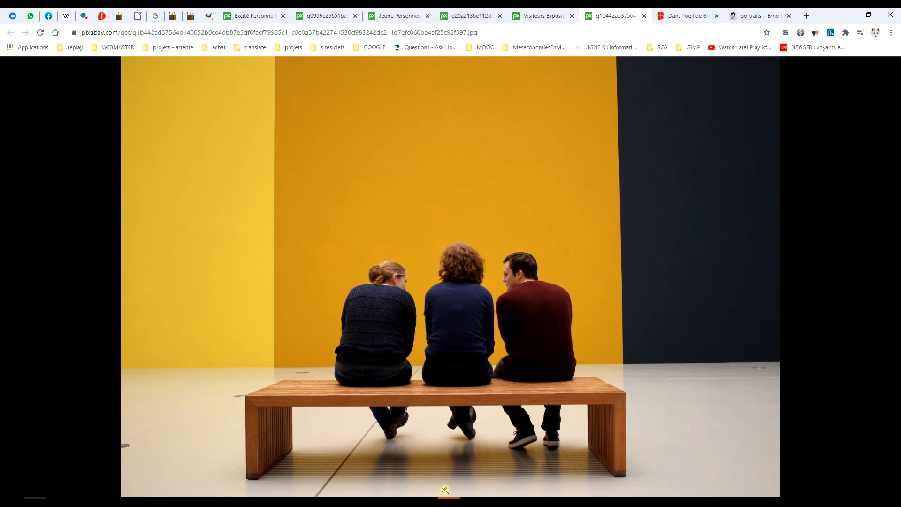
# - Switch to GIMP and paste the copied museum photo as a new image
pyautogui.hotkey('alt', 'Tab')
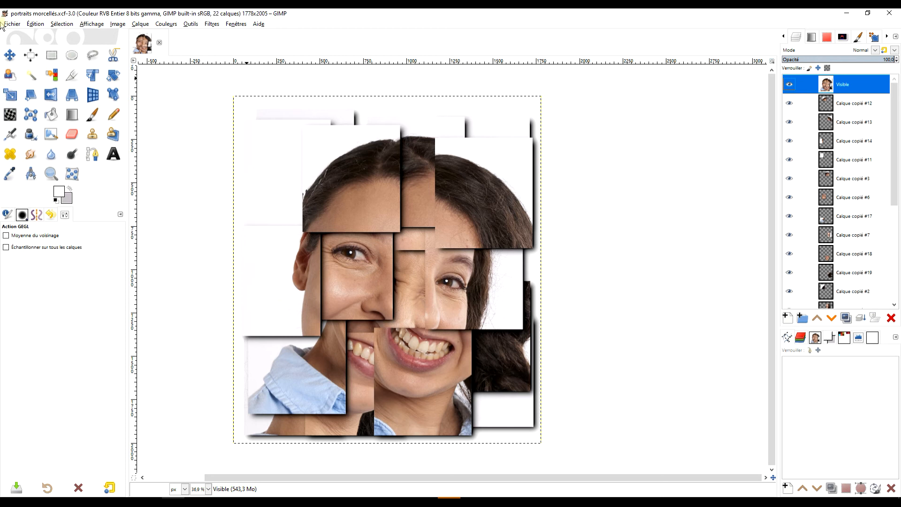
pyautogui.click(18, 25)
pyautogui.moveTo(35, 24)
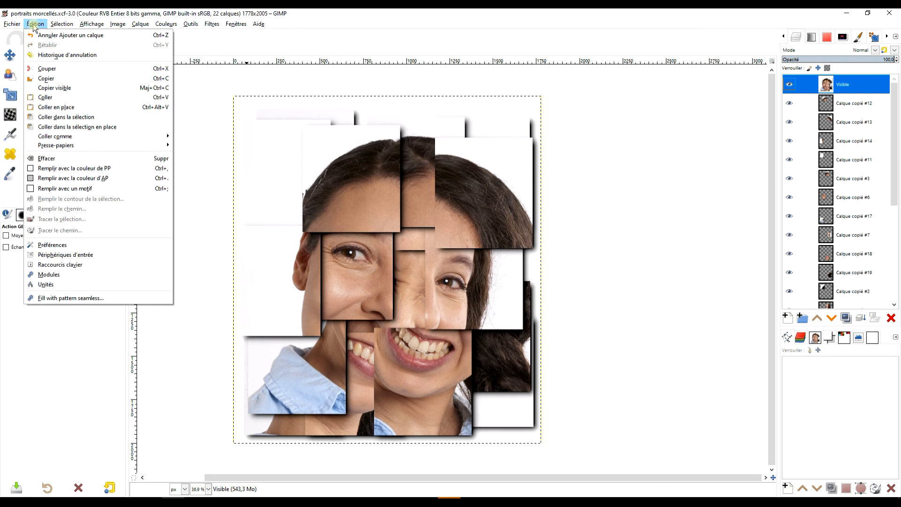
pyautogui.moveTo(104, 136)
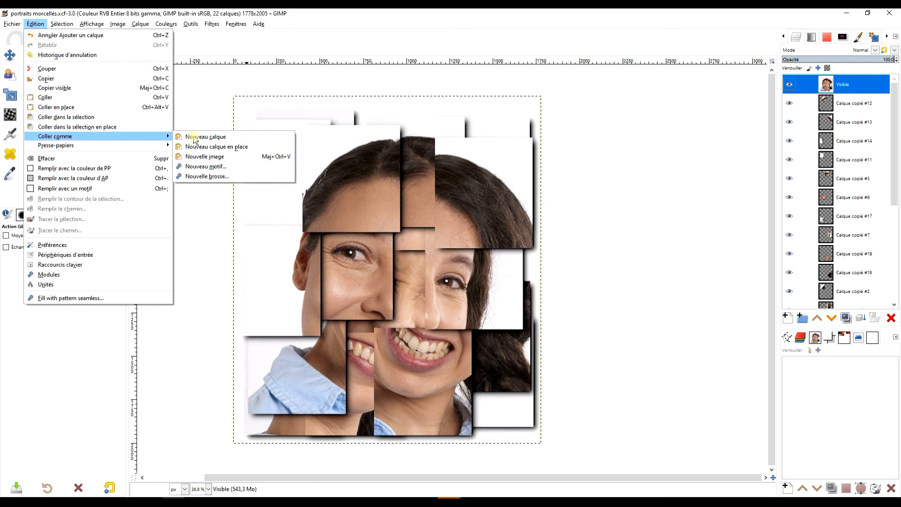
pyautogui.click(217, 157)
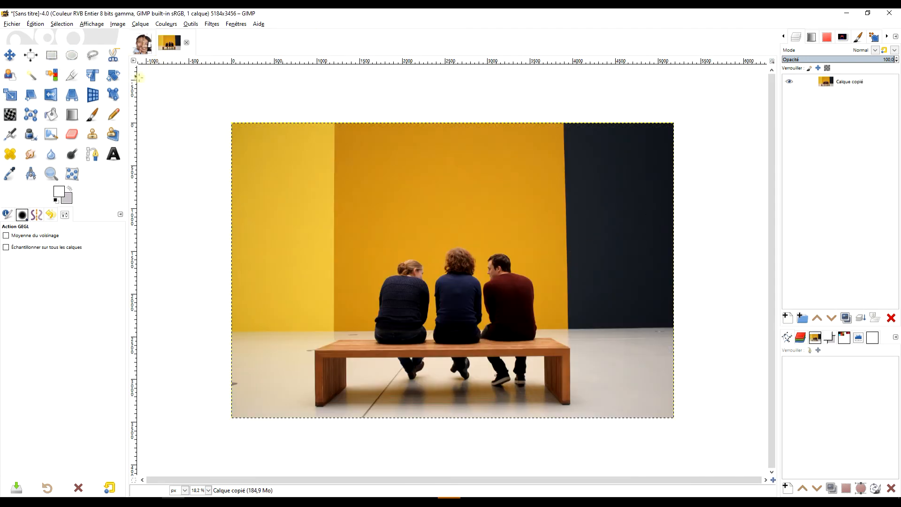
# - Crop the museum photo around the bench and its three visitors to about 3141 × 3031 px
pyautogui.click(71, 78)
pyautogui.moveTo(311, 156); pyautogui.dragTo(577, 413)
pyautogui.moveTo(319, 169); pyautogui.dragTo(323, 174)
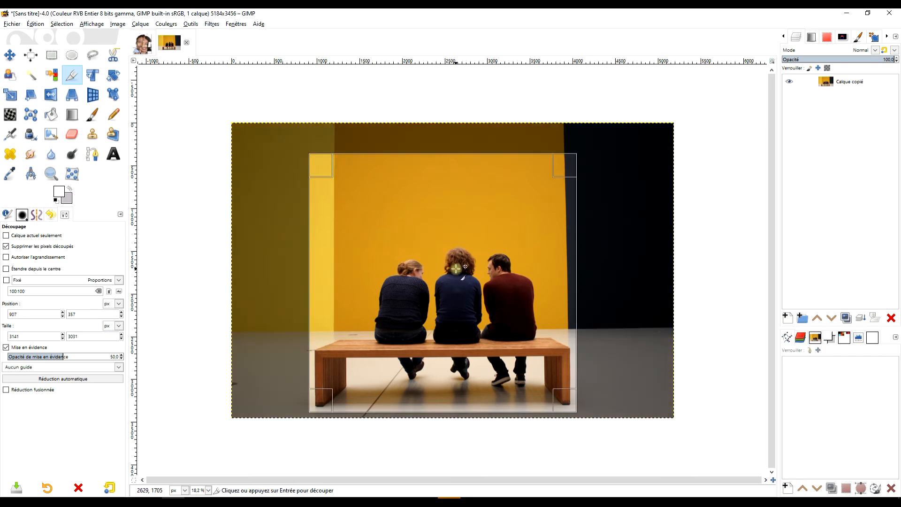
pyautogui.click(456, 268)
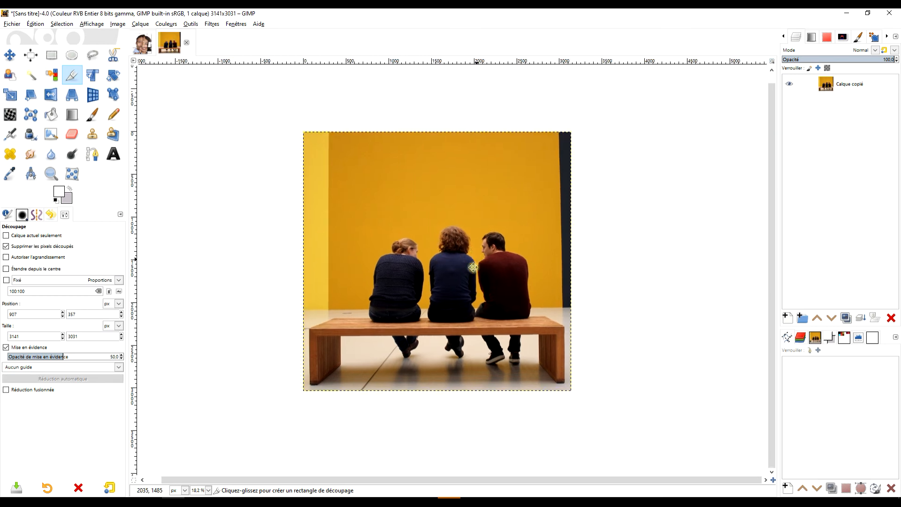
# - Copy a tall strip of orange wall, paste it over the dark band at the photo's right edge and anchor it
pyautogui.scroll(1, 486, 277)
pyautogui.press('r')
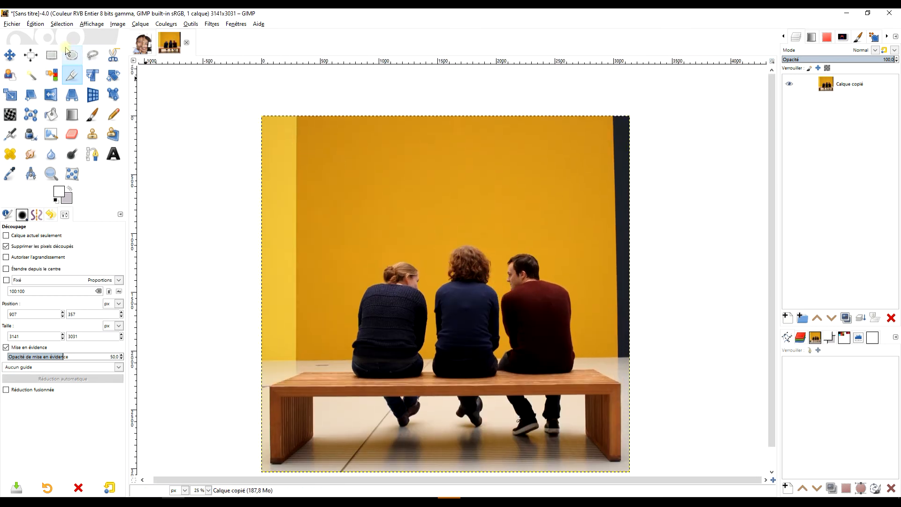
pyautogui.moveTo(308, 111); pyautogui.dragTo(343, 356)
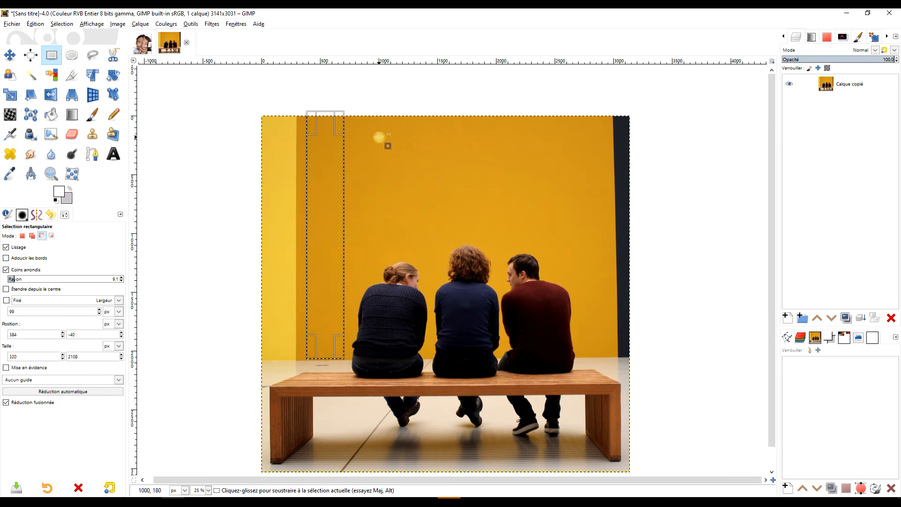
pyautogui.hotkey('ctrl', 'c')
pyautogui.hotkey('ctrl', 'v')
pyautogui.moveTo(325, 195); pyautogui.dragTo(618, 194)
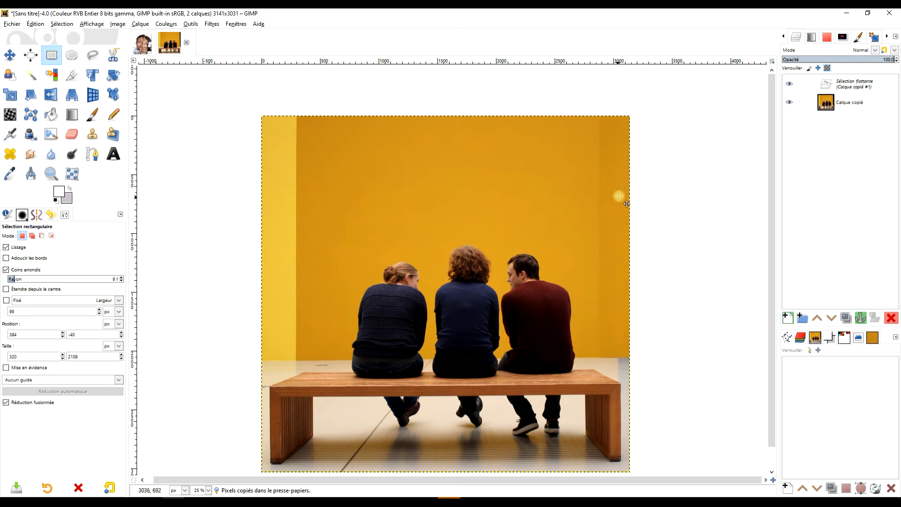
pyautogui.click(677, 145)
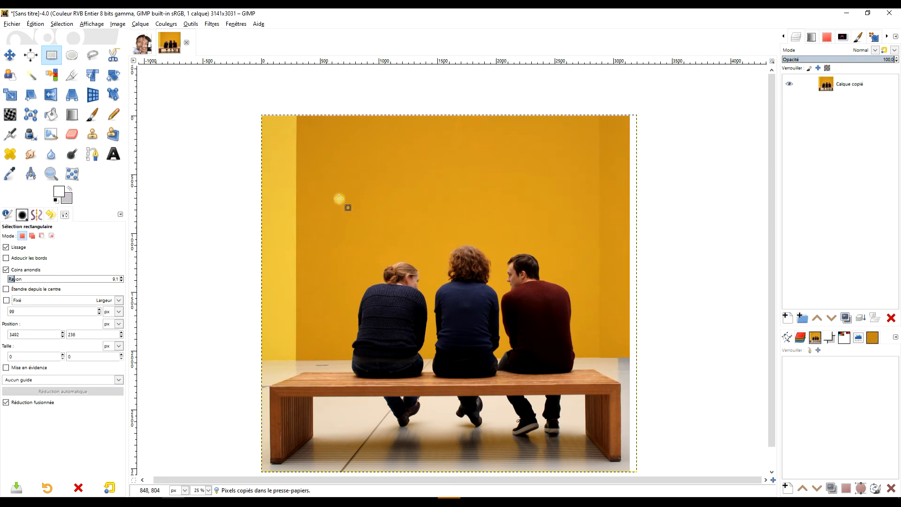
# - Paste the orange wall strip twice over the yellow band along the photo's left edge, anchoring each copy
pyautogui.hotkey('ctrl', 'v')
pyautogui.moveTo(465, 251); pyautogui.dragTo(281, 208)
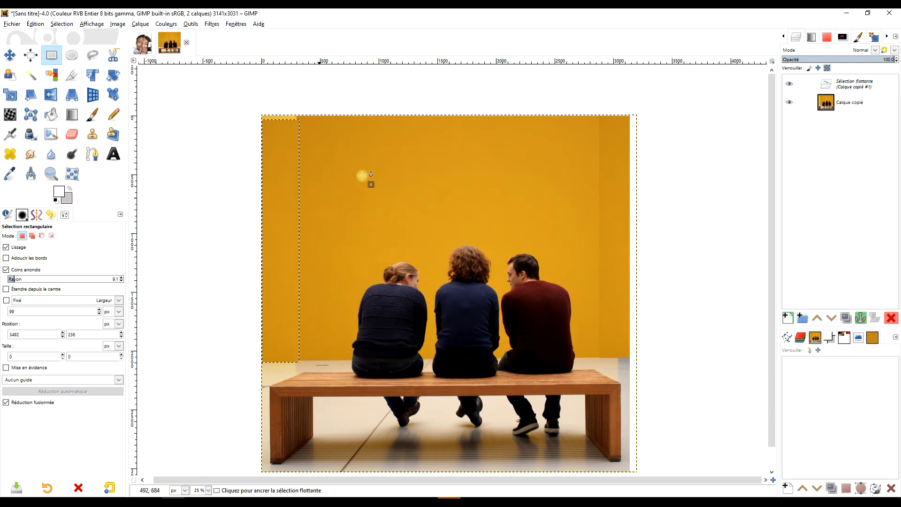
pyautogui.click(316, 185)
pyautogui.hotkey('ctrl', 'v')
pyautogui.moveTo(455, 244); pyautogui.dragTo(288, 192)
pyautogui.click(336, 169)
# - Paint over the strip seams on both sides of the wall with a 319 px brush, using orange sampled from the nearby wall
pyautogui.scroll(-1, 375, 153)
pyautogui.scroll(2, 377, 154)
pyautogui.moveTo(456, 173); pyautogui.dragTo(436, 179)
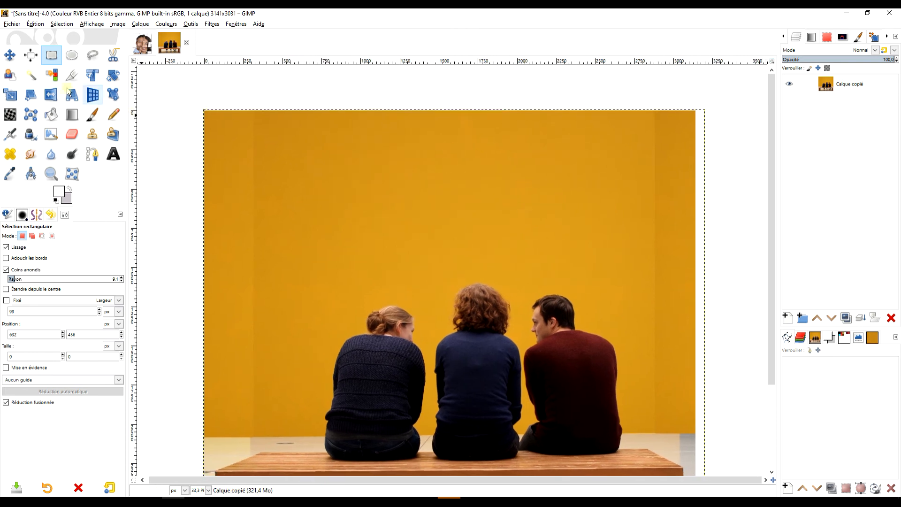
pyautogui.click(92, 114)
pyautogui.keyDown('ctrl'); pyautogui.click(512, 175); pyautogui.keyUp('ctrl')
pyautogui.moveTo(678, 145)
pyautogui.mouseDown()
pyautogui.moveTo(687, 312)
pyautogui.moveTo(703, 346)
pyautogui.mouseUp()
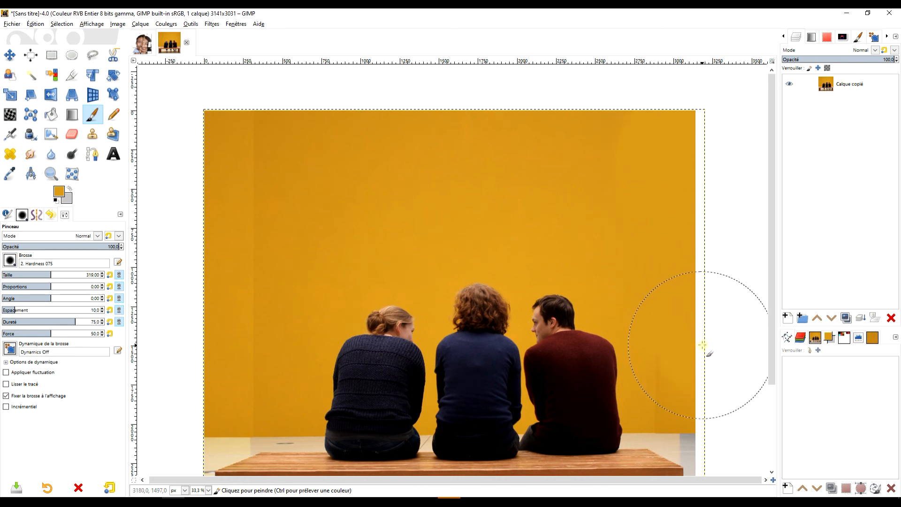
pyautogui.keyDown('ctrl'); pyautogui.click(329, 161); pyautogui.keyUp('ctrl')
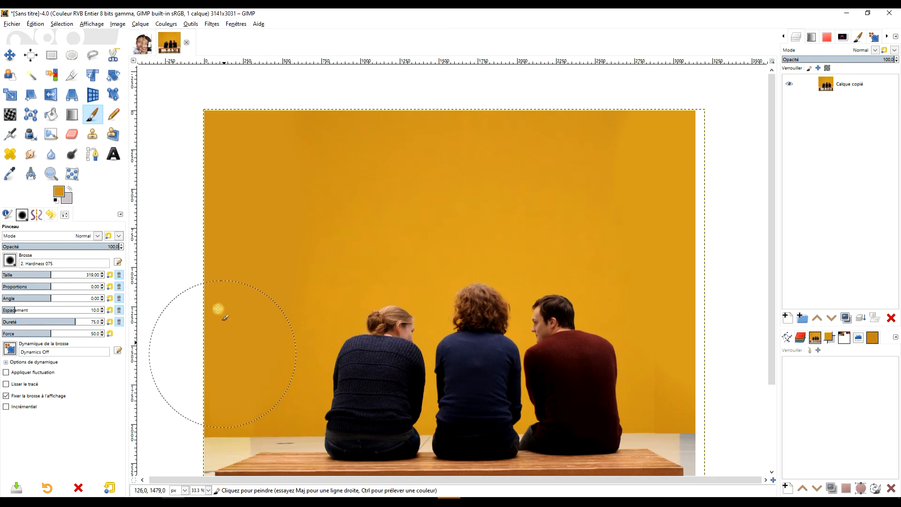
# - Undo the last brush stroke on the lower left part of the wall, above the floor
pyautogui.scroll(-3, 249, 253)
pyautogui.hscroll(-2, 249, 253)
pyautogui.keyDown('ctrl'); pyautogui.scroll(5, 262, 255); pyautogui.keyUp('ctrl')
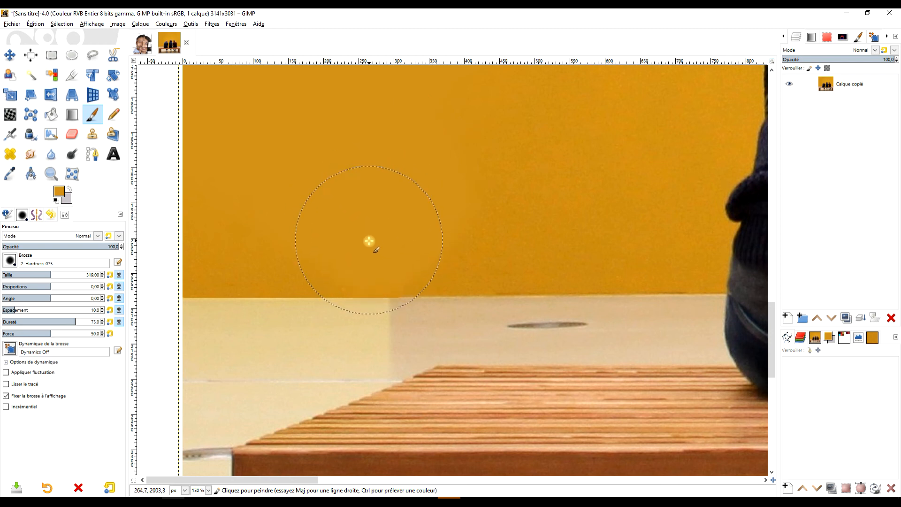
pyautogui.keyDown('ctrl'); pyautogui.scroll(-2, 477, 195); pyautogui.keyUp('ctrl')
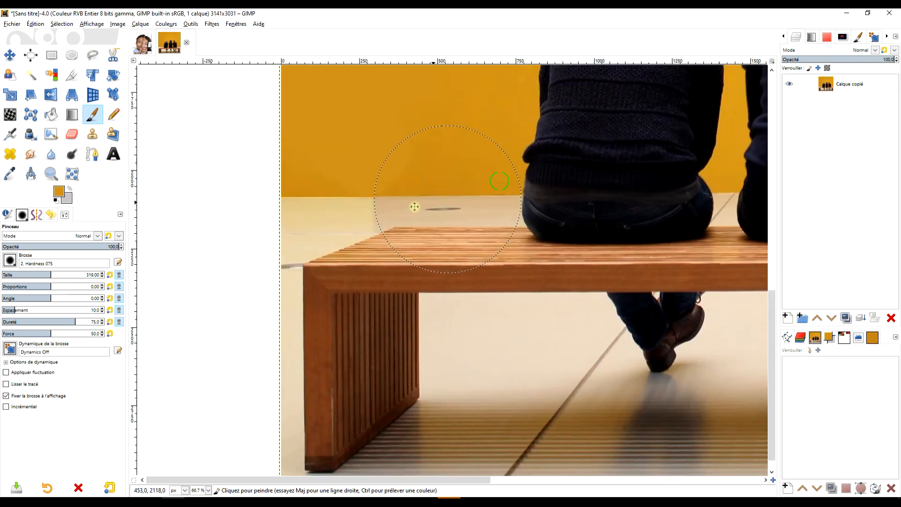
pyautogui.moveTo(460, 196); pyautogui.dragTo(414, 206)
pyautogui.hotkey('ctrl', 'e')
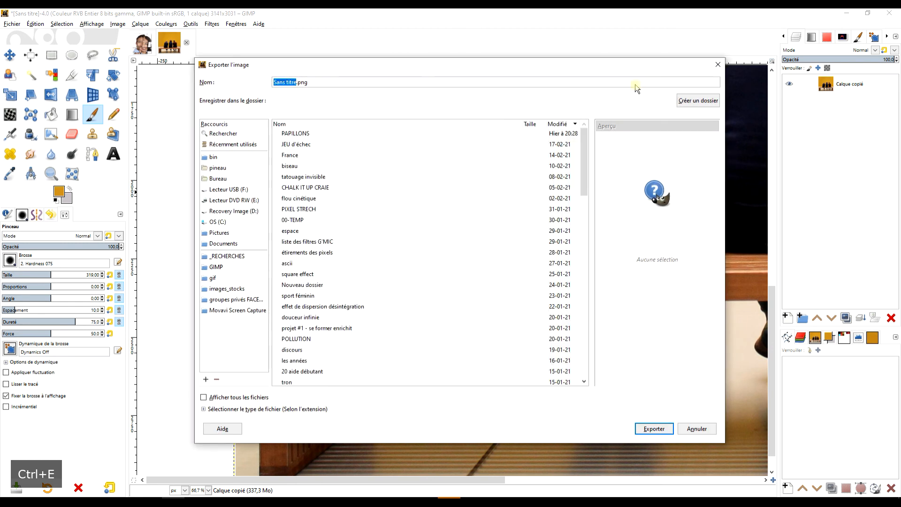
pyautogui.press('Escape')
pyautogui.keyDown('ctrl'); pyautogui.scroll(1, 364, 212); pyautogui.keyUp('ctrl')
pyautogui.keyDown('ctrl'); pyautogui.scroll(4, 364, 211); pyautogui.keyUp('ctrl')
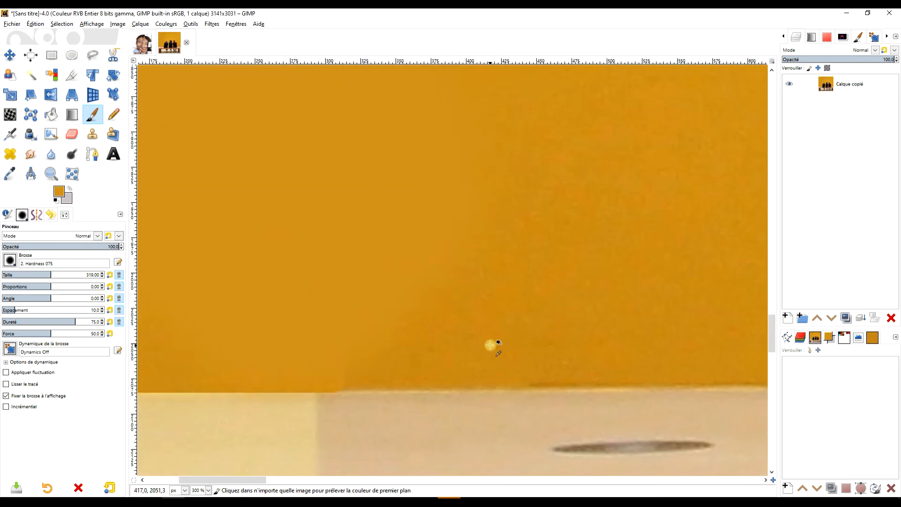
pyautogui.hotkey('ctrl', 'z')
# - Blend the remaining seam on the wall's lower left part with the 319 px brush and a freshly sampled orange
pyautogui.keyDown('ctrl'); pyautogui.scroll(-4, 416, 291); pyautogui.keyUp('ctrl')
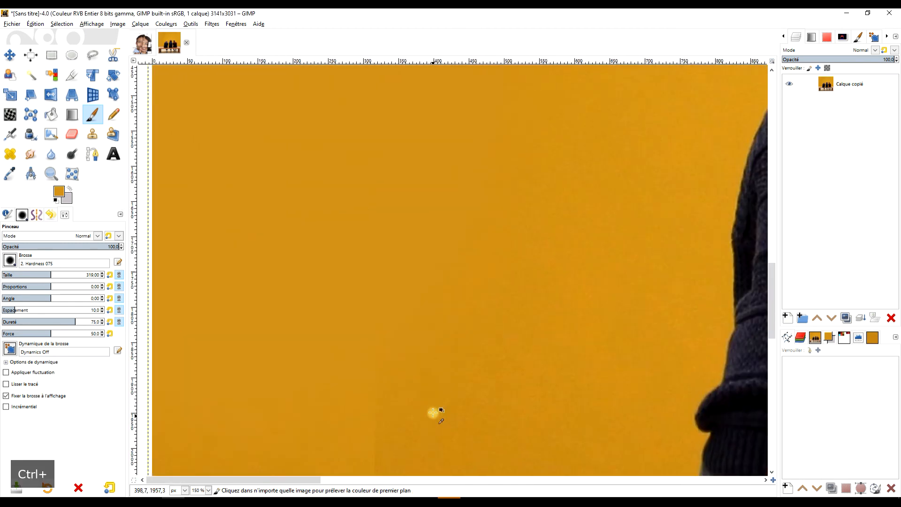
pyautogui.keyDown('ctrl'); pyautogui.scroll(1, 426, 317); pyautogui.keyUp('ctrl')
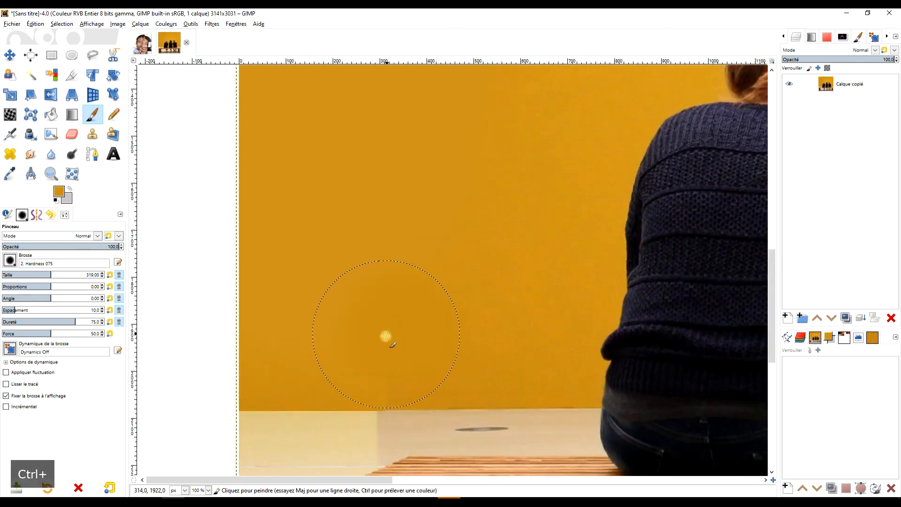
pyautogui.keyDown('ctrl'); pyautogui.scroll(-2, 461, 288); pyautogui.keyUp('ctrl')
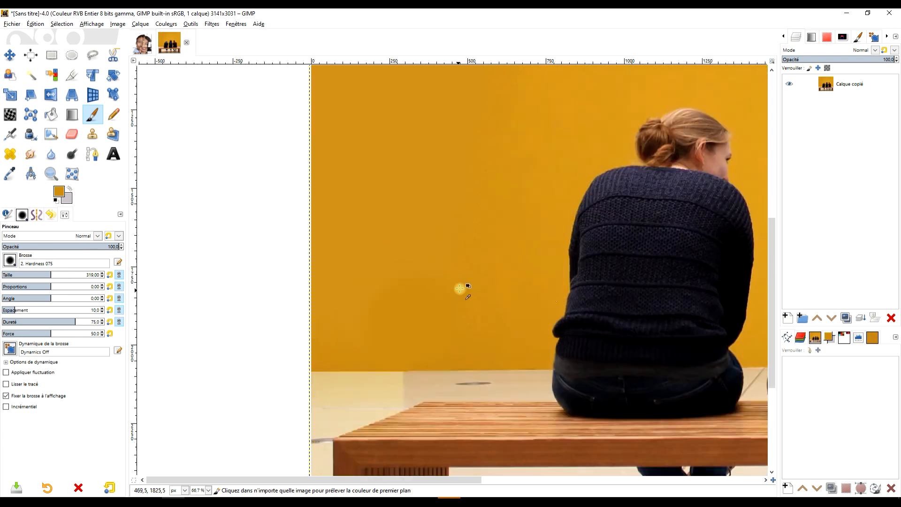
pyautogui.keyDown('ctrl'); pyautogui.scroll(1, 477, 292); pyautogui.keyUp('ctrl')
pyautogui.keyDown('ctrl'); pyautogui.scroll(-3, 534, 303); pyautogui.keyUp('ctrl')
pyautogui.moveTo(479, 301); pyautogui.dragTo(521, 302)
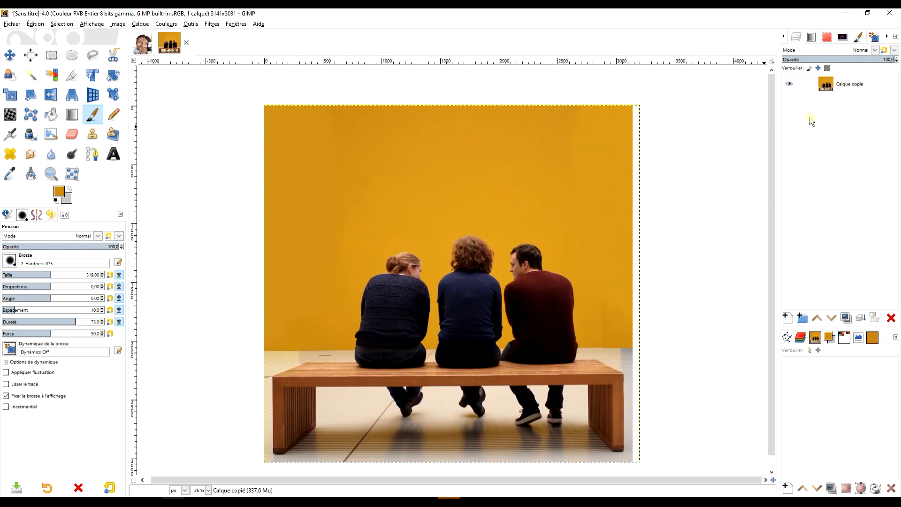
# - Copy the portrait's Visible layer into the museum photo and move it up onto the wall above the bench
pyautogui.click(845, 90)
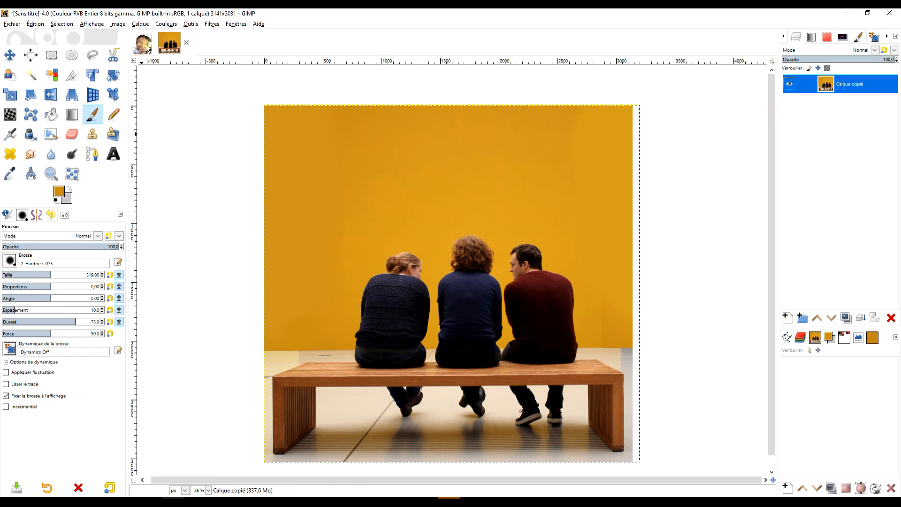
pyautogui.click(148, 48)
pyautogui.moveTo(826, 84); pyautogui.dragTo(459, 170)
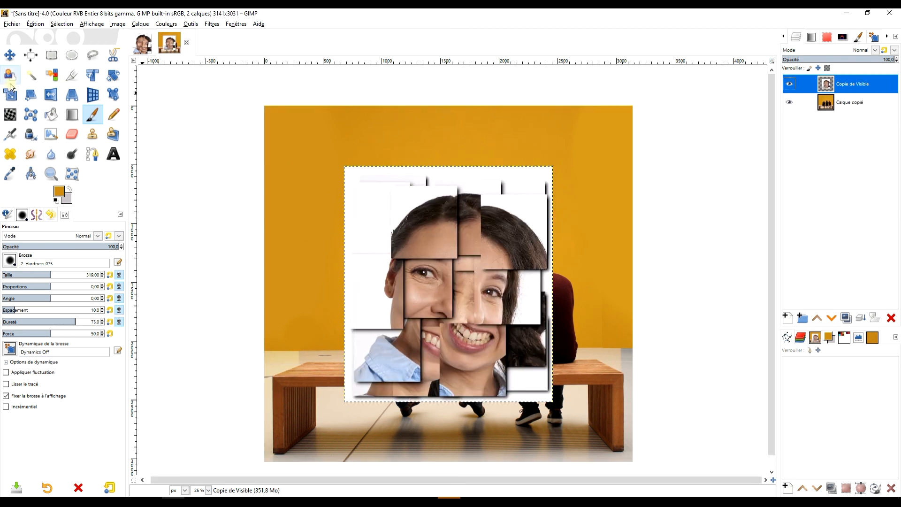
pyautogui.click(10, 55)
pyautogui.moveTo(481, 296); pyautogui.dragTo(486, 244)
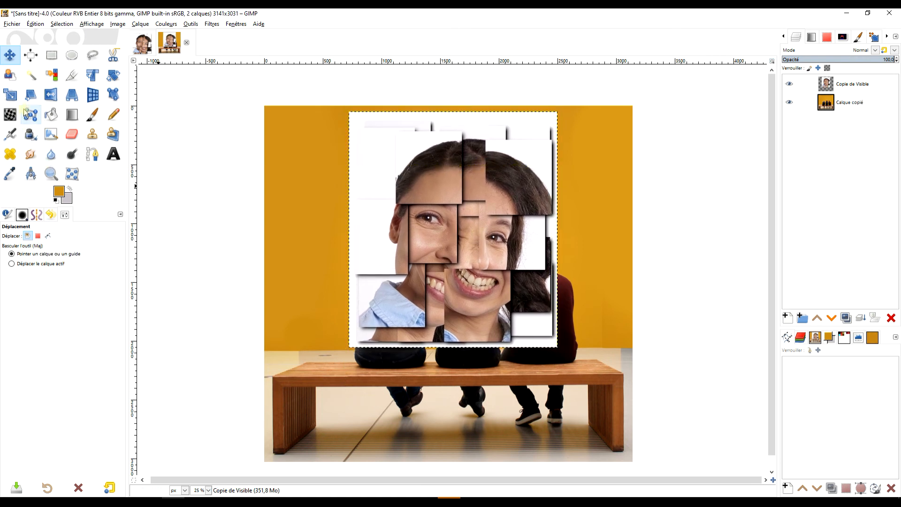
# - Scale the portrait layer proportionally to 1346 × 1518 px without scaling around its centre, placing it on the wall behind the visitors
pyautogui.click(10, 96)
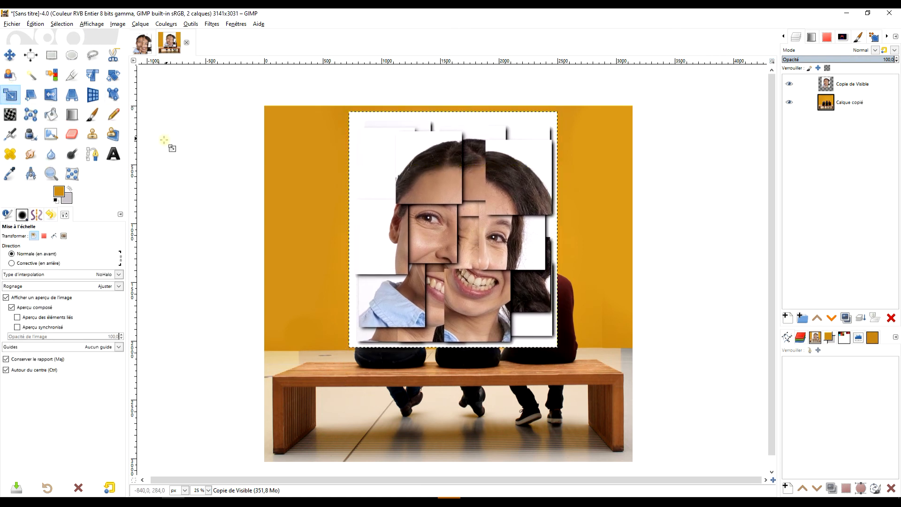
pyautogui.click(446, 216)
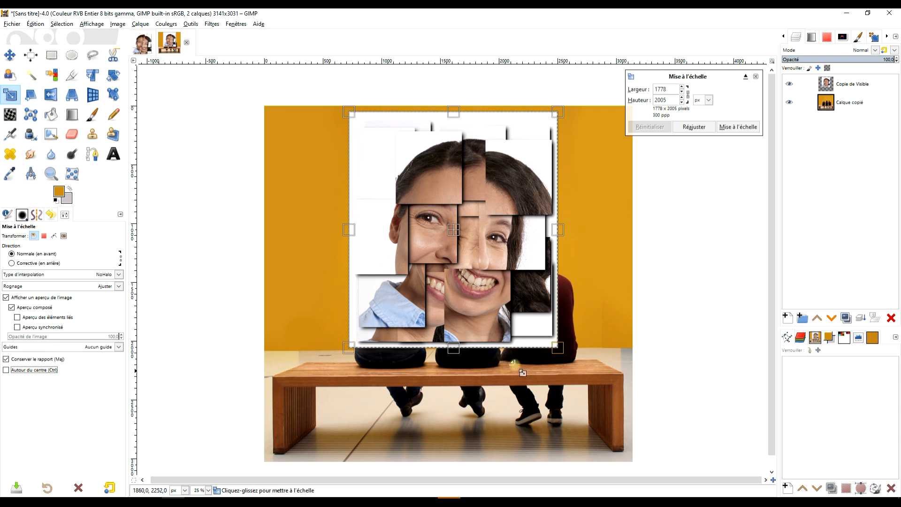
pyautogui.moveTo(557, 350); pyautogui.dragTo(487, 249)
pyautogui.moveTo(434, 211); pyautogui.dragTo(457, 220)
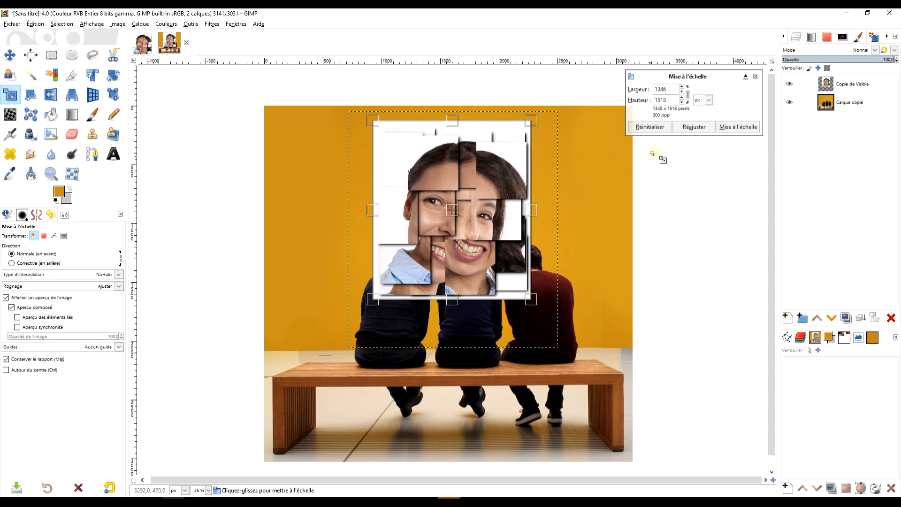
pyautogui.click(748, 130)
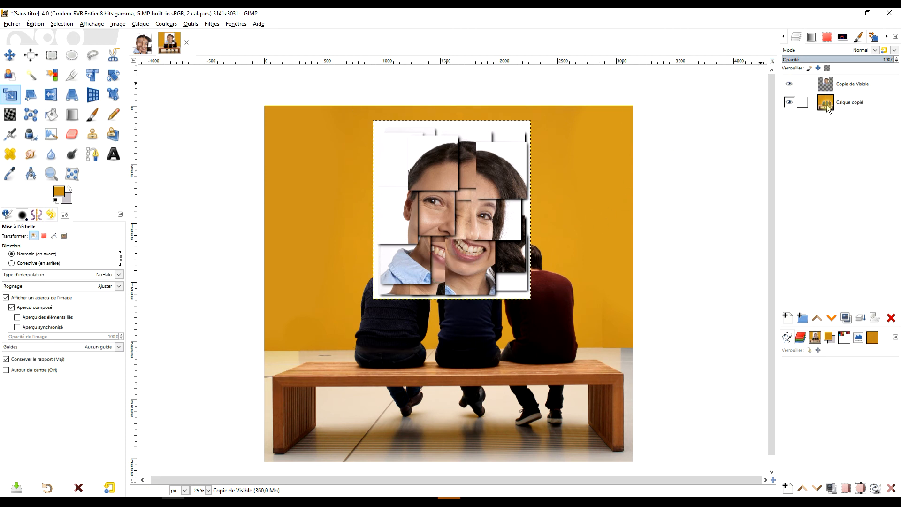
# - Add a black, fully transparent layer mask to the Copie de Visible layer
pyautogui.rightClick(829, 86)
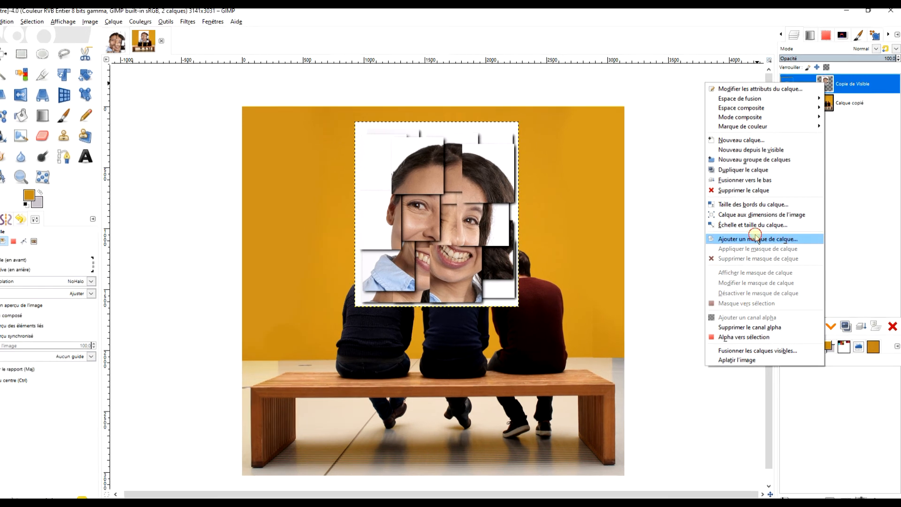
pyautogui.click(751, 235)
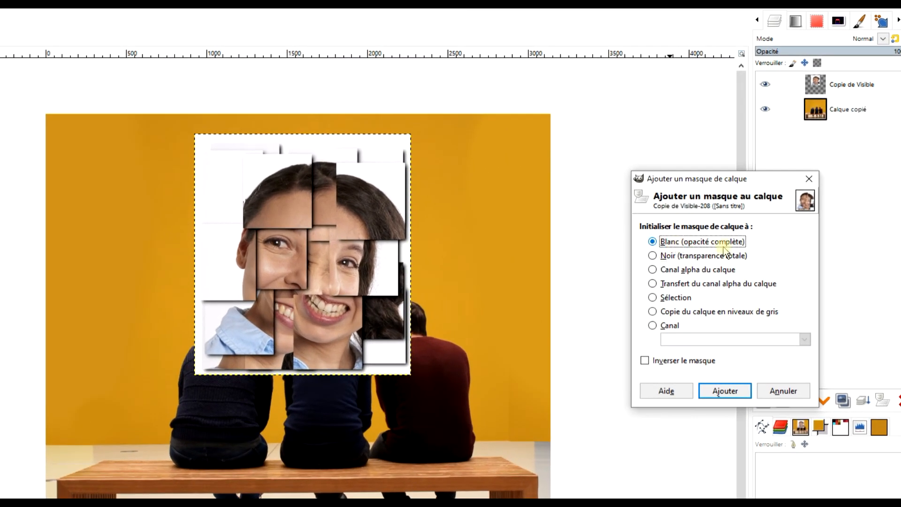
pyautogui.click(682, 261)
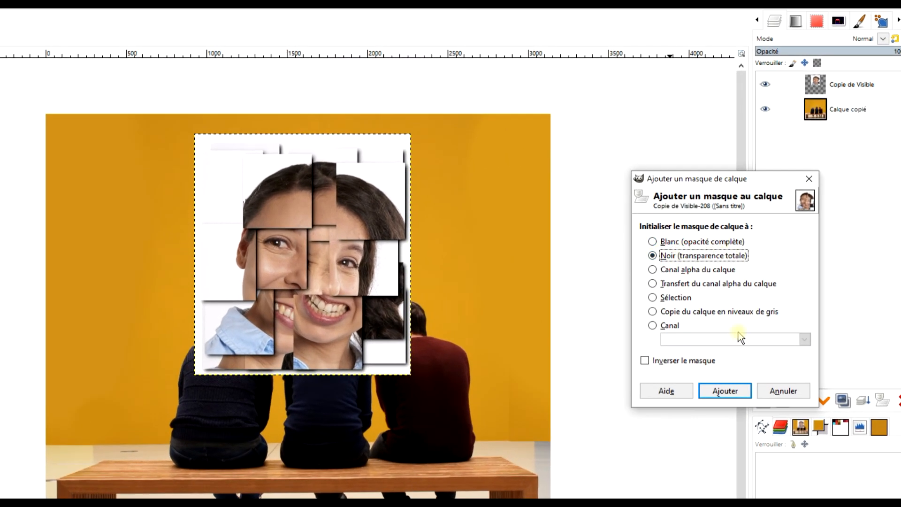
pyautogui.click(725, 391)
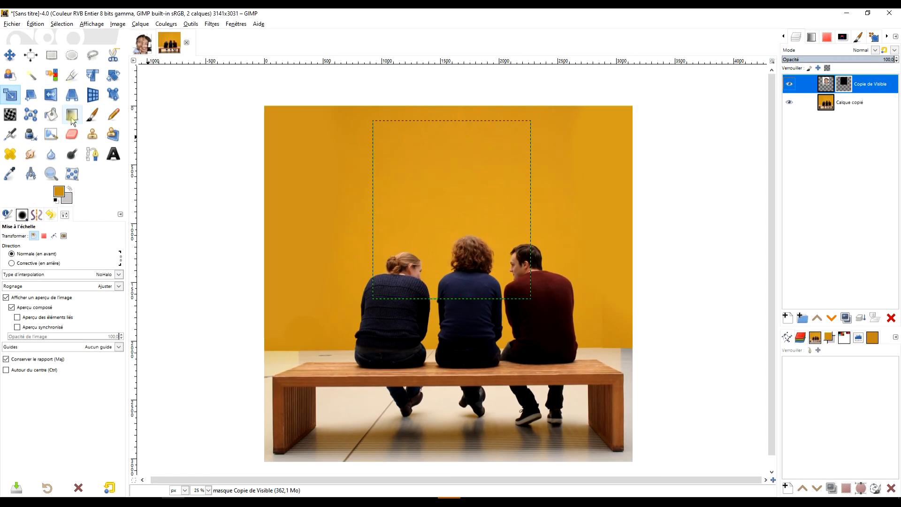
# - Paint white on the Copie de Visible layer's mask with a 319 px brush at full opacity to reveal the portrait's upper part
pyautogui.click(90, 117)
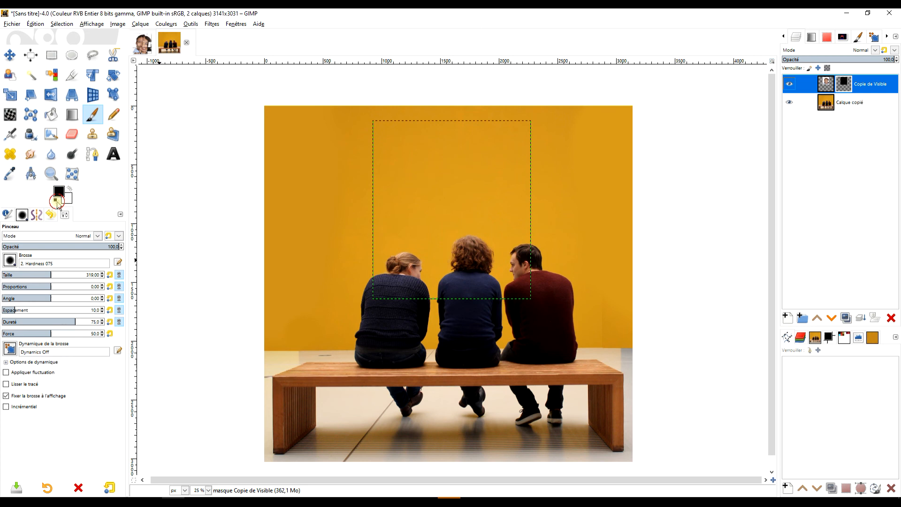
pyautogui.press('x')
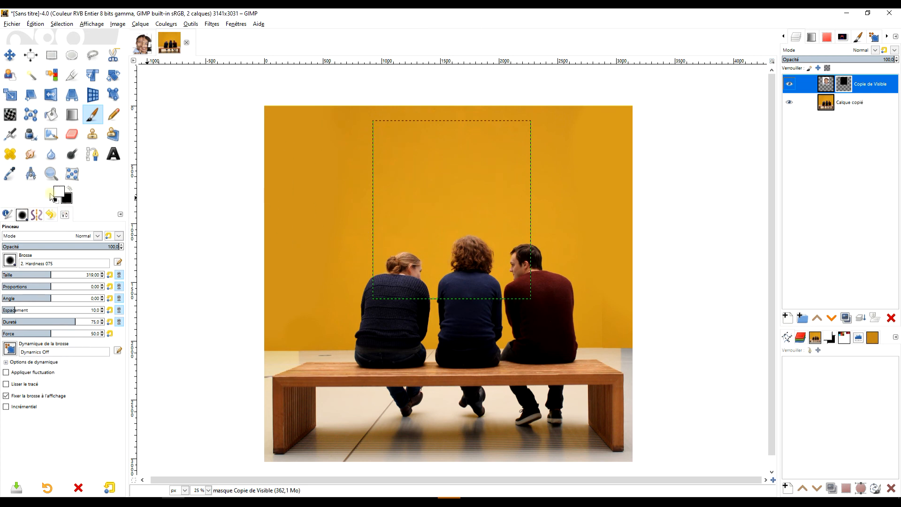
pyautogui.moveTo(523, 147)
pyautogui.mouseDown()
pyautogui.moveTo(394, 146)
pyautogui.moveTo(537, 148)
pyautogui.moveTo(342, 153)
pyautogui.moveTo(439, 154)
pyautogui.moveTo(432, 168)
pyautogui.moveTo(315, 199)
pyautogui.mouseUp()
# - Reveal more of the portrait with the white brush, working down to the blonde woman's bun and around her head
pyautogui.press('1')
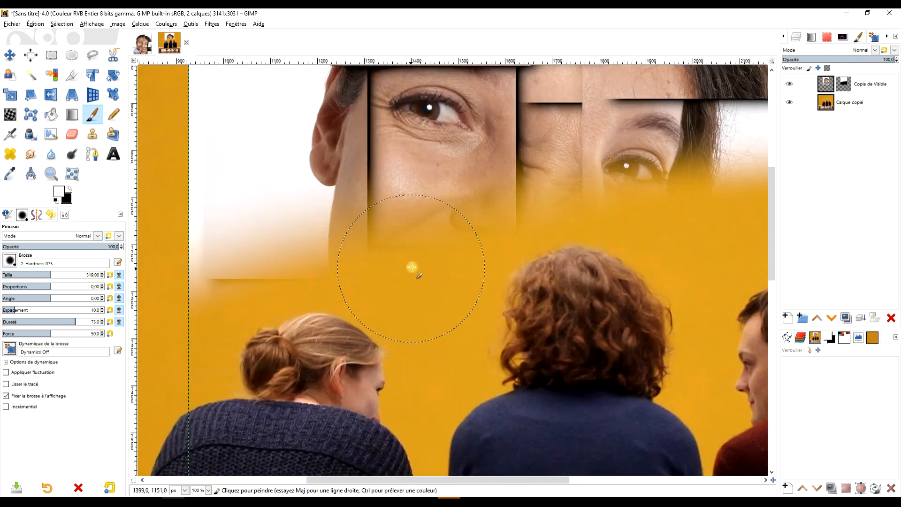
pyautogui.moveTo(412, 267); pyautogui.dragTo(510, 235)
pyautogui.moveTo(373, 176)
pyautogui.mouseDown()
pyautogui.moveTo(274, 274)
pyautogui.moveTo(261, 313)
pyautogui.moveTo(409, 187)
pyautogui.moveTo(495, 223)
pyautogui.moveTo(470, 216)
pyautogui.moveTo(317, 237)
pyautogui.moveTo(275, 322)
pyautogui.mouseUp()
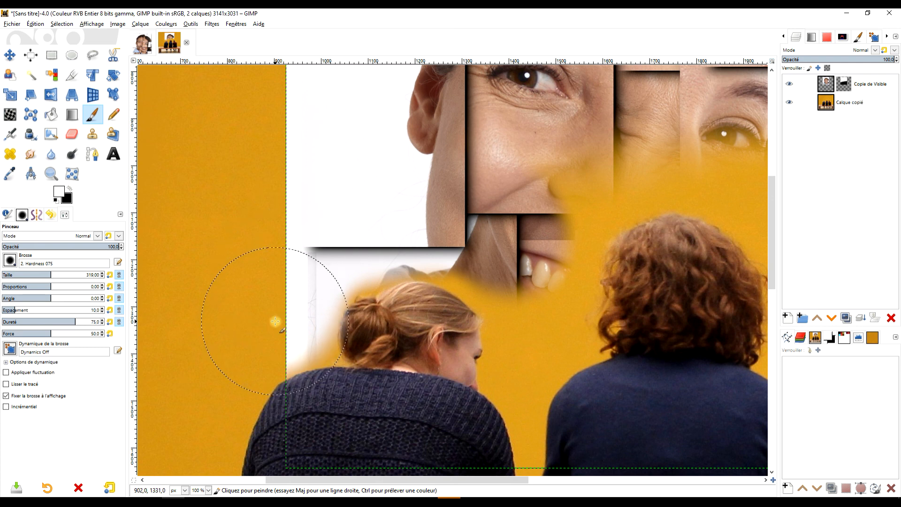
pyautogui.scroll(3, 446, 279)
pyautogui.moveTo(479, 289)
pyautogui.mouseDown()
pyautogui.moveTo(456, 250)
pyautogui.moveTo(499, 220)
pyautogui.moveTo(475, 208)
pyautogui.moveTo(386, 190)
pyautogui.moveTo(265, 185)
pyautogui.moveTo(197, 215)
pyautogui.moveTo(328, 171)
pyautogui.moveTo(457, 185)
pyautogui.moveTo(526, 235)
pyautogui.moveTo(475, 222)
pyautogui.moveTo(565, 283)
pyautogui.moveTo(474, 223)
pyautogui.moveTo(358, 188)
pyautogui.moveTo(228, 200)
pyautogui.moveTo(190, 222)
pyautogui.moveTo(282, 231)
pyautogui.moveTo(488, 190)
pyautogui.moveTo(489, 156)
pyautogui.moveTo(441, 154)
pyautogui.moveTo(365, 185)
pyautogui.moveTo(331, 209)
pyautogui.moveTo(302, 243)
pyautogui.mouseUp()
pyautogui.moveTo(276, 277)
pyautogui.mouseDown()
pyautogui.moveTo(283, 366)
pyautogui.moveTo(341, 199)
pyautogui.mouseUp()
# - Paint the mask white closely along the blonde woman's shoulder and the gap beneath her bun, out to the portrait's left edge
pyautogui.scroll(3, 283, 366)
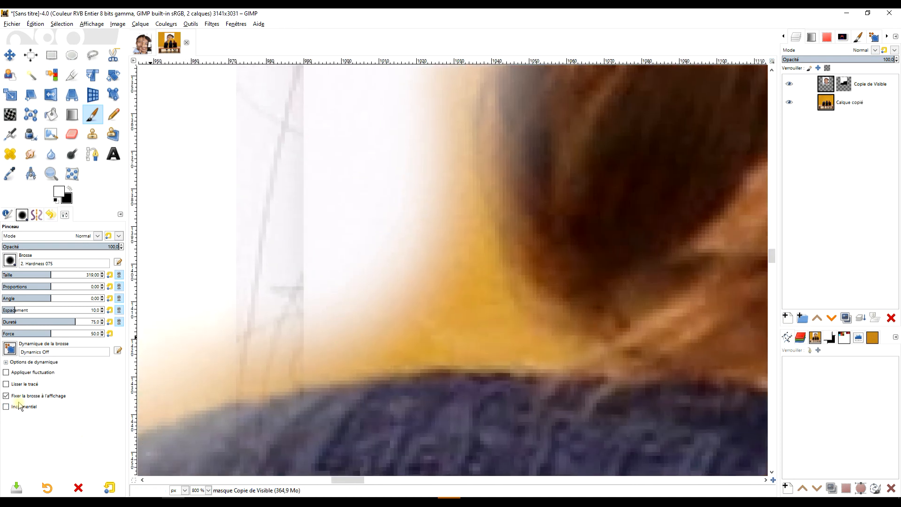
pyautogui.scroll(2, 442, 262)
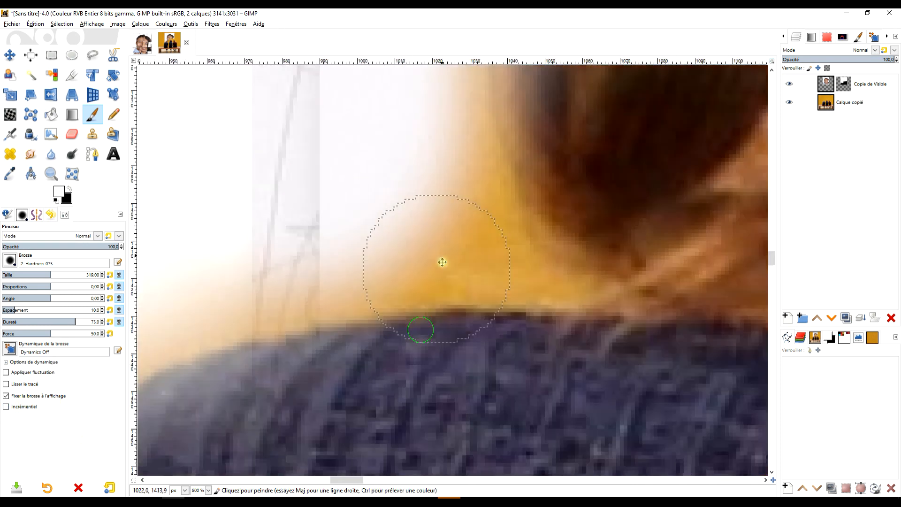
pyautogui.moveTo(484, 273)
pyautogui.mouseDown()
pyautogui.moveTo(469, 263)
pyautogui.moveTo(395, 126)
pyautogui.moveTo(511, 280)
pyautogui.moveTo(603, 307)
pyautogui.moveTo(475, 159)
pyautogui.moveTo(562, 288)
pyautogui.moveTo(228, 308)
pyautogui.moveTo(551, 277)
pyautogui.moveTo(629, 300)
pyautogui.moveTo(483, 147)
pyautogui.moveTo(387, 151)
pyautogui.moveTo(217, 246)
pyautogui.mouseUp()
pyautogui.moveTo(299, 285); pyautogui.dragTo(639, 261)
pyautogui.moveTo(553, 269)
pyautogui.mouseDown()
pyautogui.moveTo(392, 348)
pyautogui.moveTo(278, 360)
pyautogui.moveTo(669, 313)
pyautogui.moveTo(506, 344)
pyautogui.mouseUp()
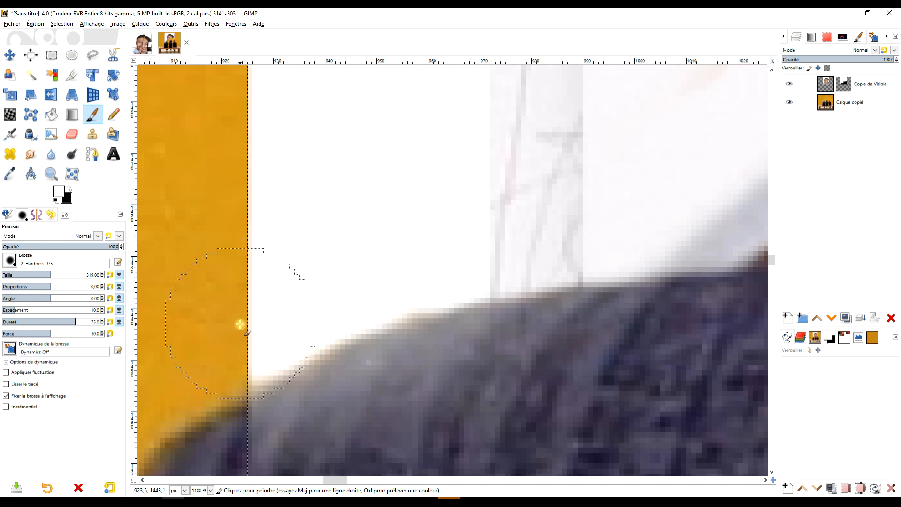
# - Reveal the portrait along the top of the blonde woman's hair and in front of her face down to her right shoulder
pyautogui.scroll(-7, 328, 315)
pyautogui.scroll(6, 393, 220)
pyautogui.scroll(8, 348, 220)
pyautogui.hscroll(6, 475, 227)
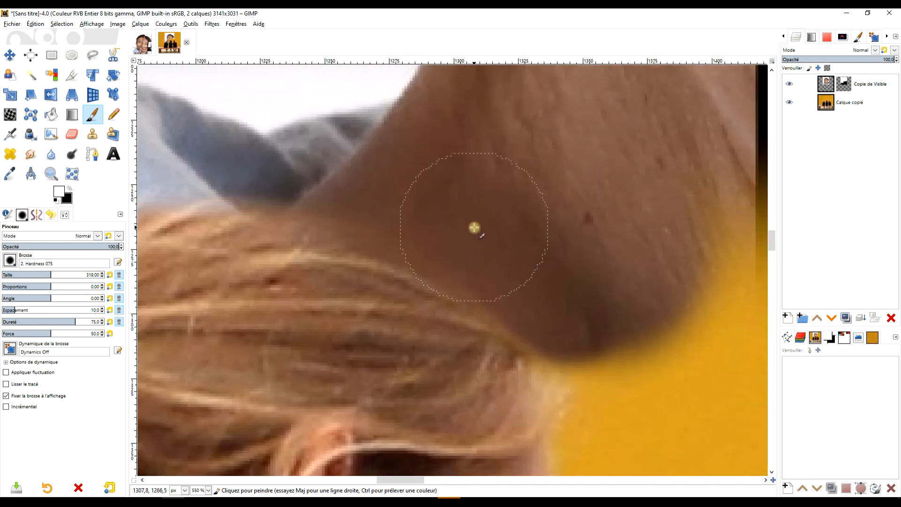
pyautogui.scroll(-5, 447, 318)
pyautogui.scroll(1, 521, 306)
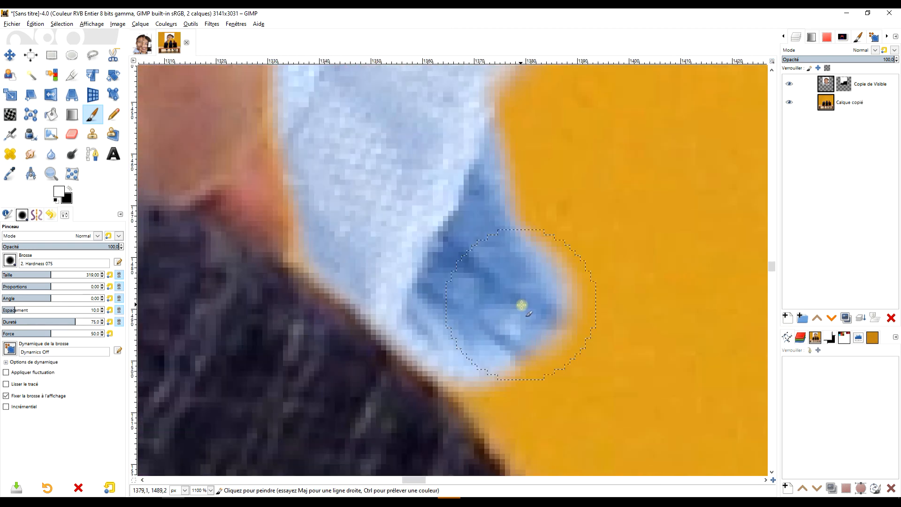
pyautogui.scroll(-3, 522, 305)
# - Paint the mask white in the gap between the blonde woman's back and the curly-haired visitor to reveal the portrait there
pyautogui.moveTo(526, 298)
pyautogui.mouseDown()
pyautogui.moveTo(455, 256)
pyautogui.moveTo(461, 262)
pyautogui.moveTo(392, 176)
pyautogui.moveTo(535, 313)
pyautogui.moveTo(527, 104)
pyautogui.mouseUp()
pyautogui.scroll(1, 449, 251)
pyautogui.moveTo(490, 298)
pyautogui.mouseDown()
pyautogui.moveTo(463, 136)
pyautogui.moveTo(427, 99)
pyautogui.mouseUp()
pyautogui.scroll(1, 462, 137)
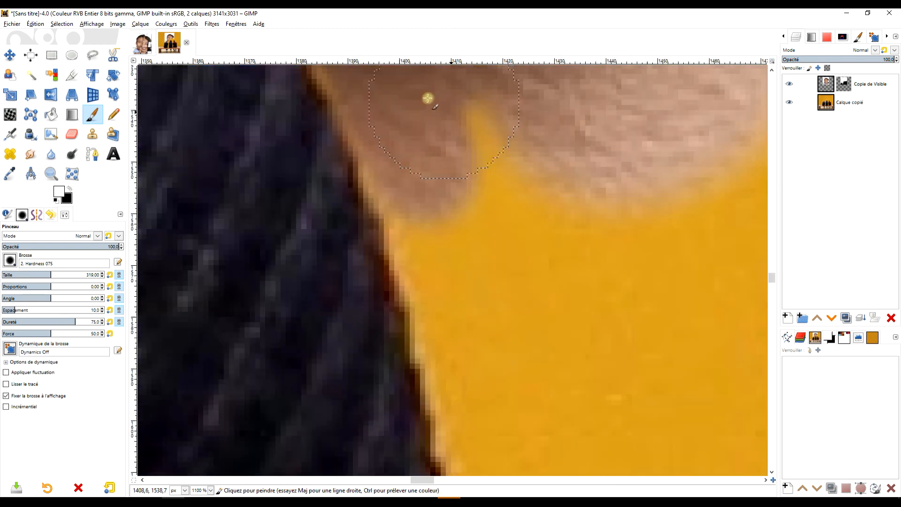
pyautogui.moveTo(472, 263); pyautogui.dragTo(425, 112)
pyautogui.moveTo(425, 113); pyautogui.dragTo(508, 331)
pyautogui.scroll(-2, 656, 270)
pyautogui.scroll(-1, 656, 269)
# - Reveal the portrait's nose, mouth and cheek tiles around the curly-haired visitor's head with the 319 px white brush
pyautogui.moveTo(611, 94); pyautogui.dragTo(372, 266)
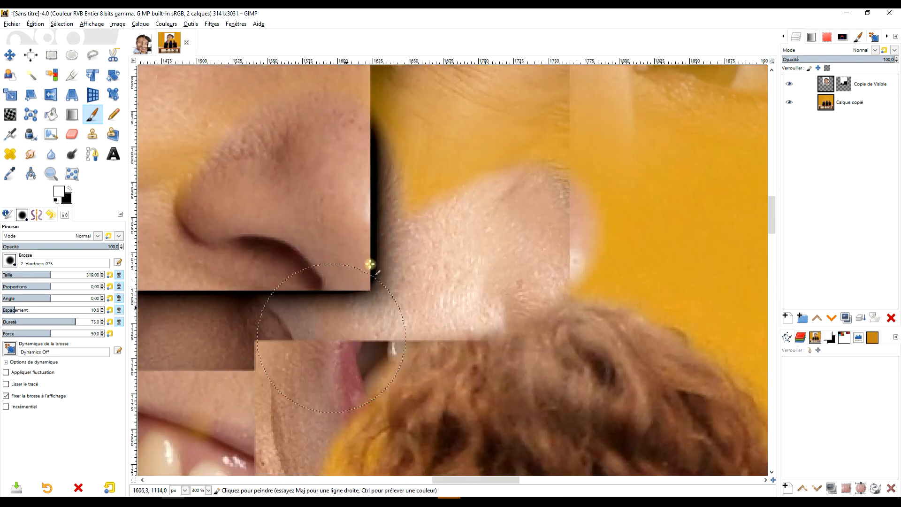
pyautogui.scroll(-3, 372, 266)
pyautogui.scroll(1, 414, 243)
pyautogui.moveTo(414, 243); pyautogui.dragTo(237, 77)
pyautogui.scroll(2, 412, 399)
# - Paint the mask white between the curly-haired visitor and the man, following the shoulders and the man's facial profile
pyautogui.moveTo(411, 400); pyautogui.dragTo(378, 237)
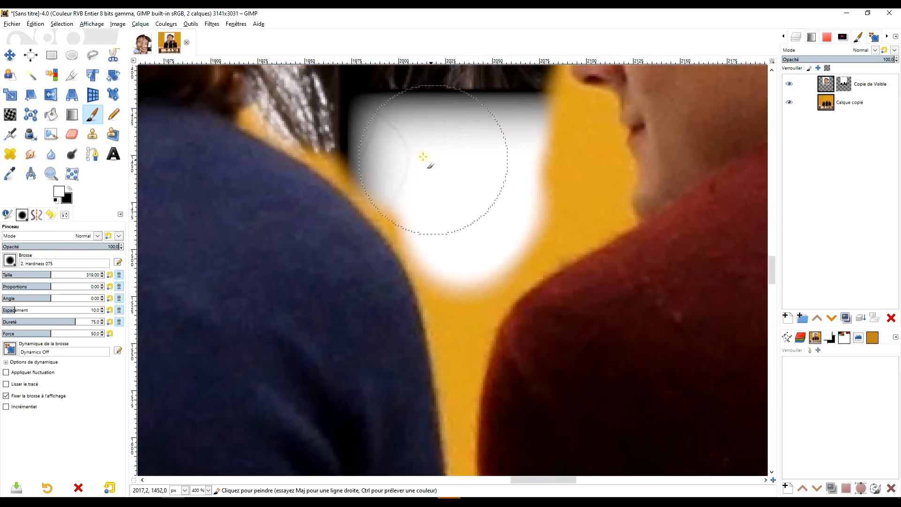
pyautogui.scroll(3, 603, 199)
pyautogui.click(395, 413)
pyautogui.keyDown('shift'); pyautogui.click(605, 274); pyautogui.keyUp('shift')
pyautogui.moveTo(603, 94); pyautogui.dragTo(550, 463)
pyautogui.moveTo(528, 441); pyautogui.dragTo(389, 169)
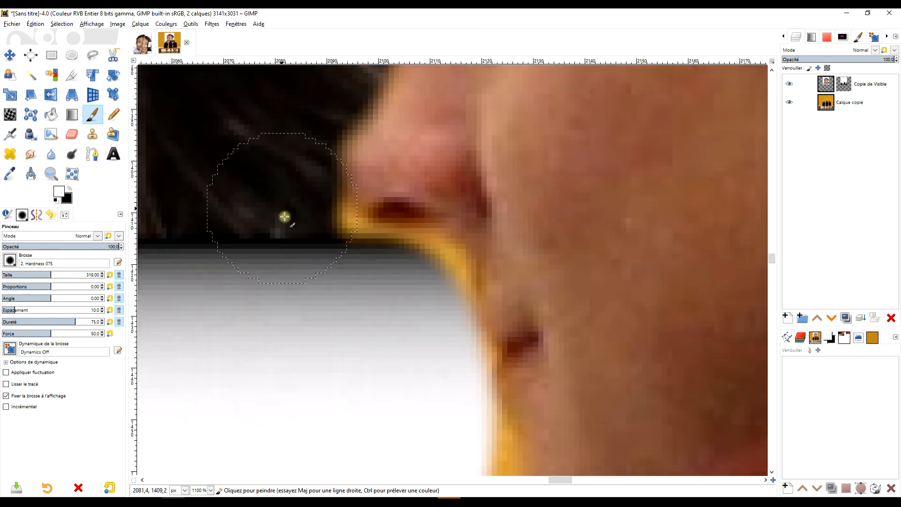
# - Refine the mask around the man's profile, the curly hair and the middle visitor's shoulder with a 119 px white brush at 51.6 and 41.6 opacity
pyautogui.click(844, 83)
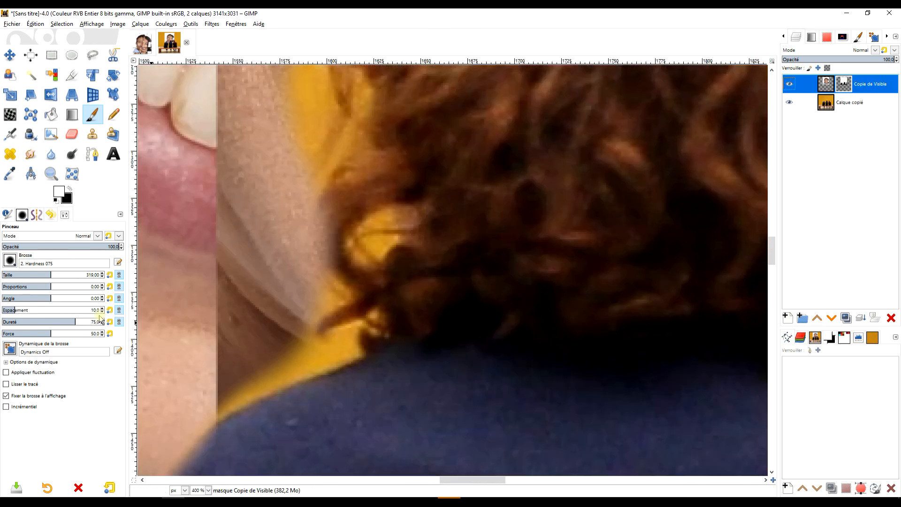
pyautogui.click(28, 275)
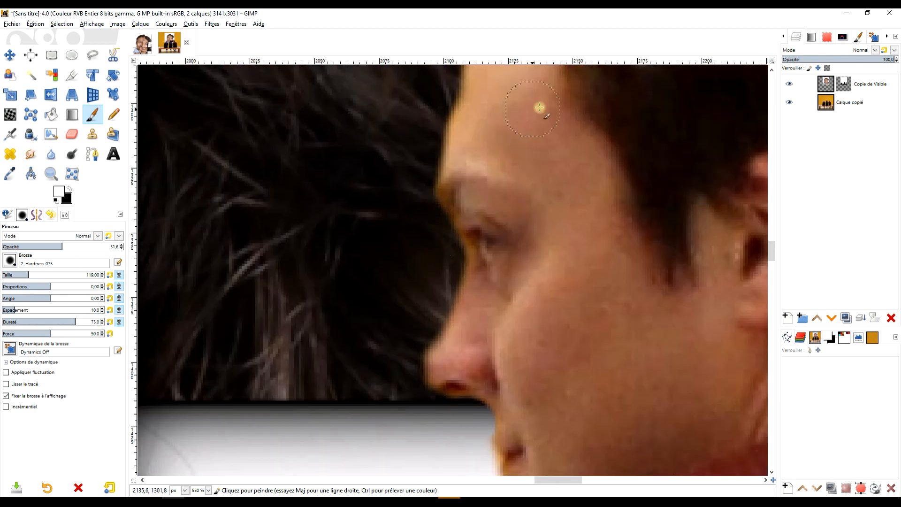
pyautogui.moveTo(539, 107); pyautogui.dragTo(430, 280)
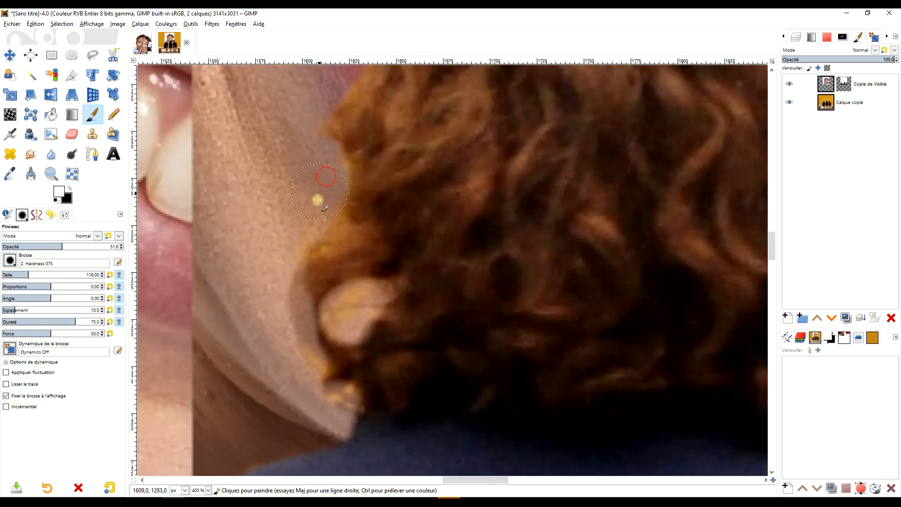
pyautogui.scroll(-8, 354, 311)
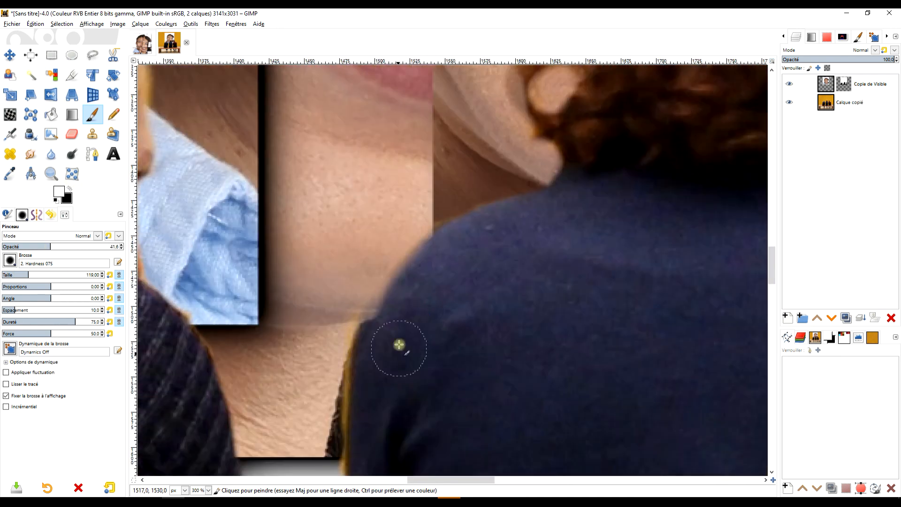
pyautogui.scroll(-2, 564, 235)
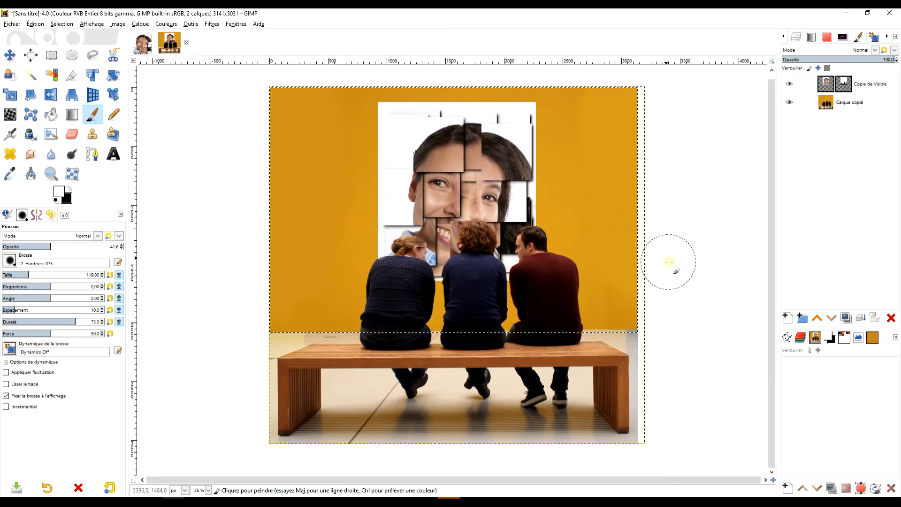
pyautogui.press('r')
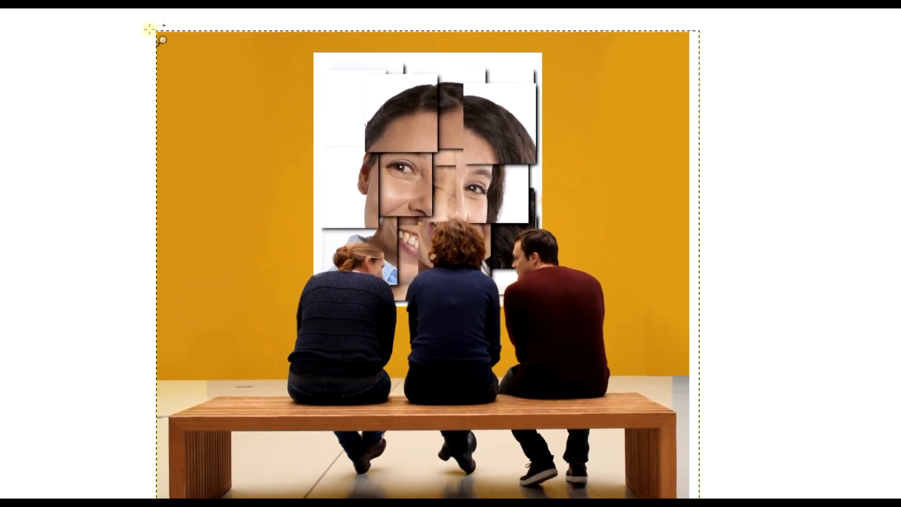
pyautogui.moveTo(149, 29); pyautogui.dragTo(725, 498)
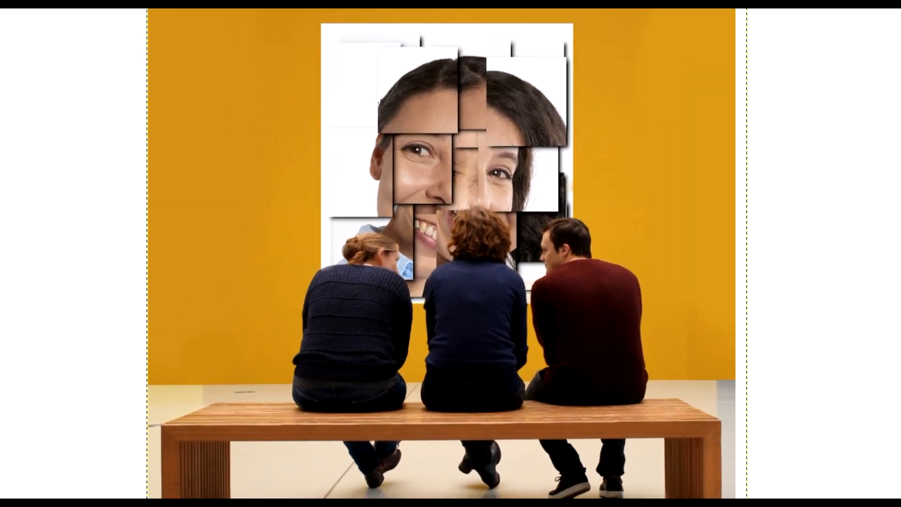